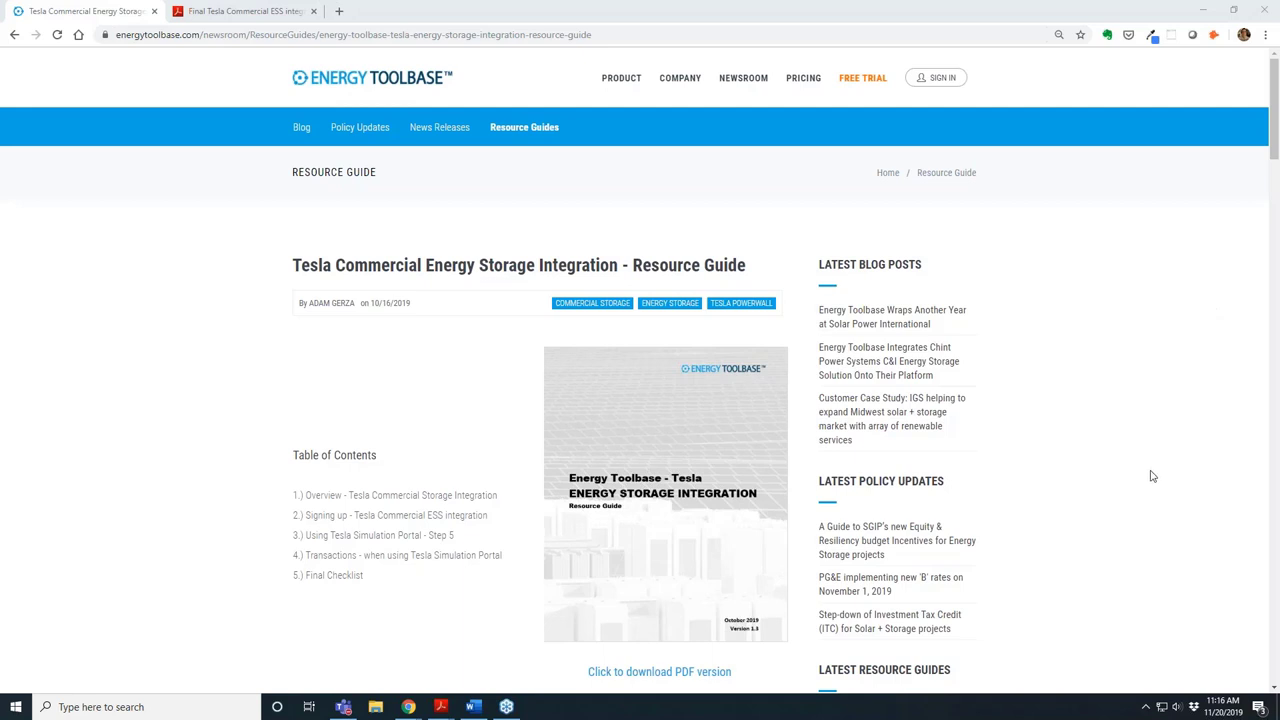
# - Show the Tesla ESS integration guide PDF and scroll to the six-item Final Checklist on page 10
pyautogui.moveTo(764, 108)
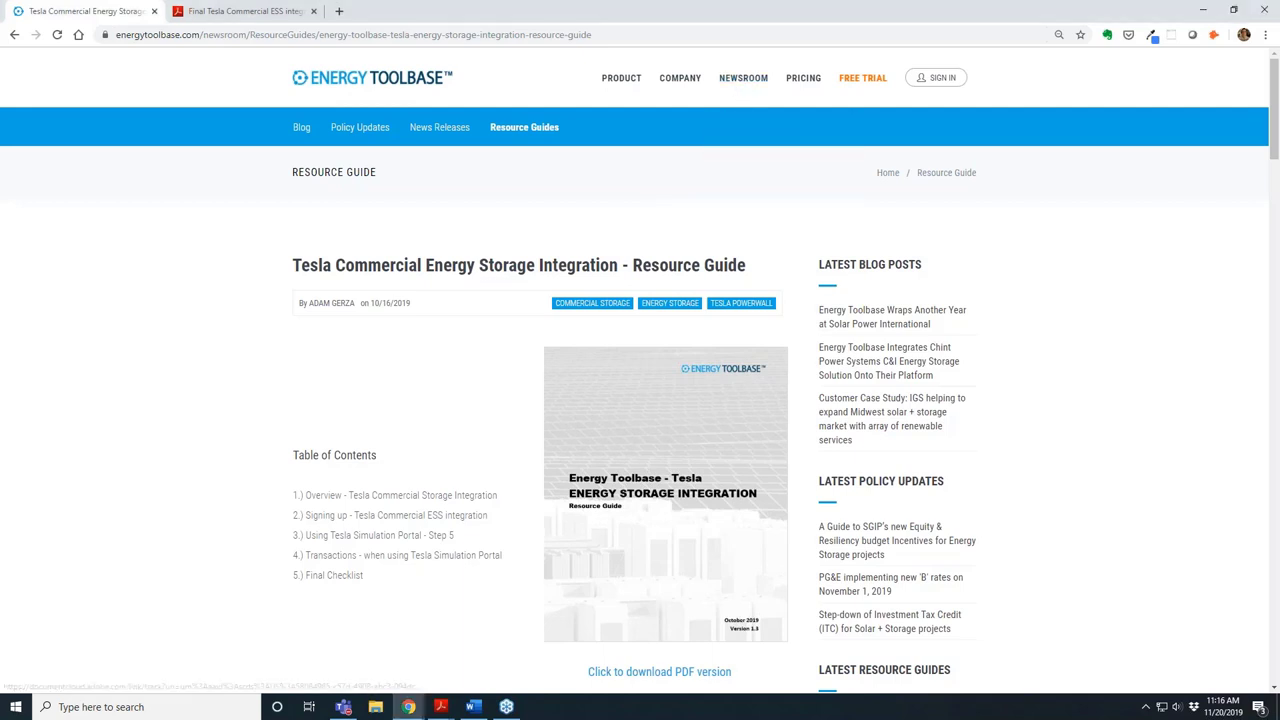
pyautogui.click(245, 11)
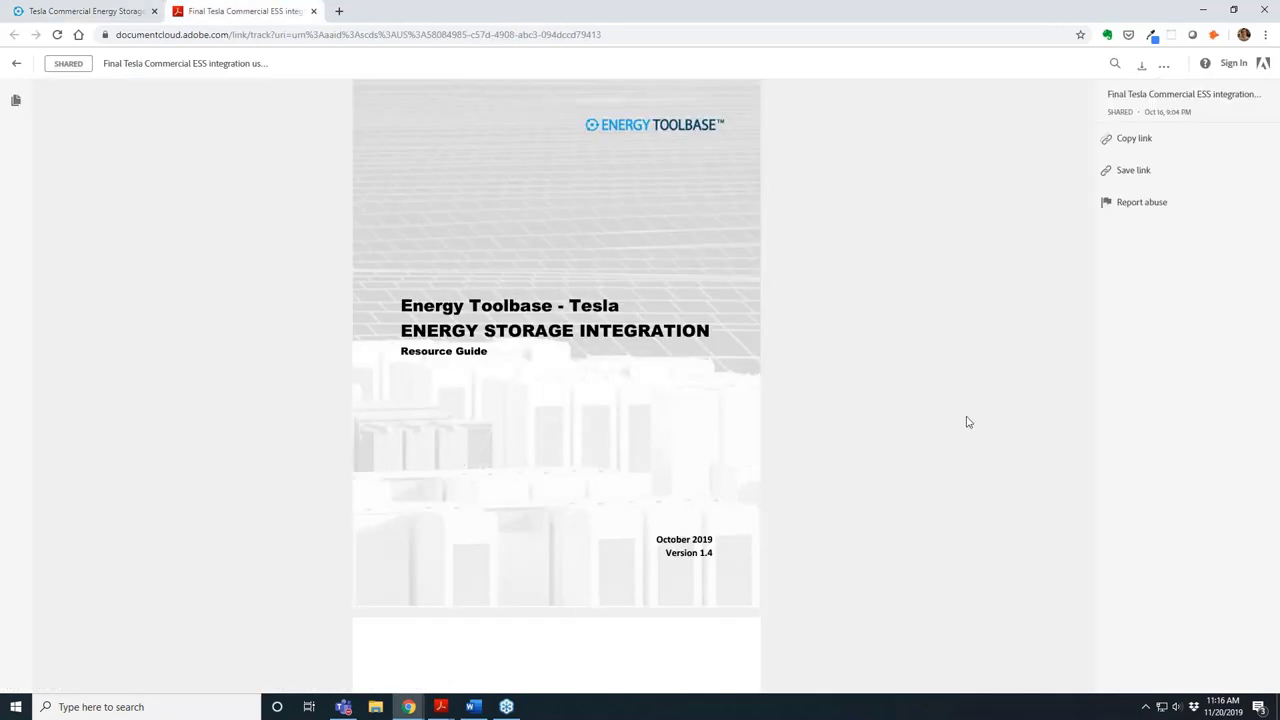
pyautogui.scroll(-2, 966, 420)
pyautogui.scroll(-3, 968, 424)
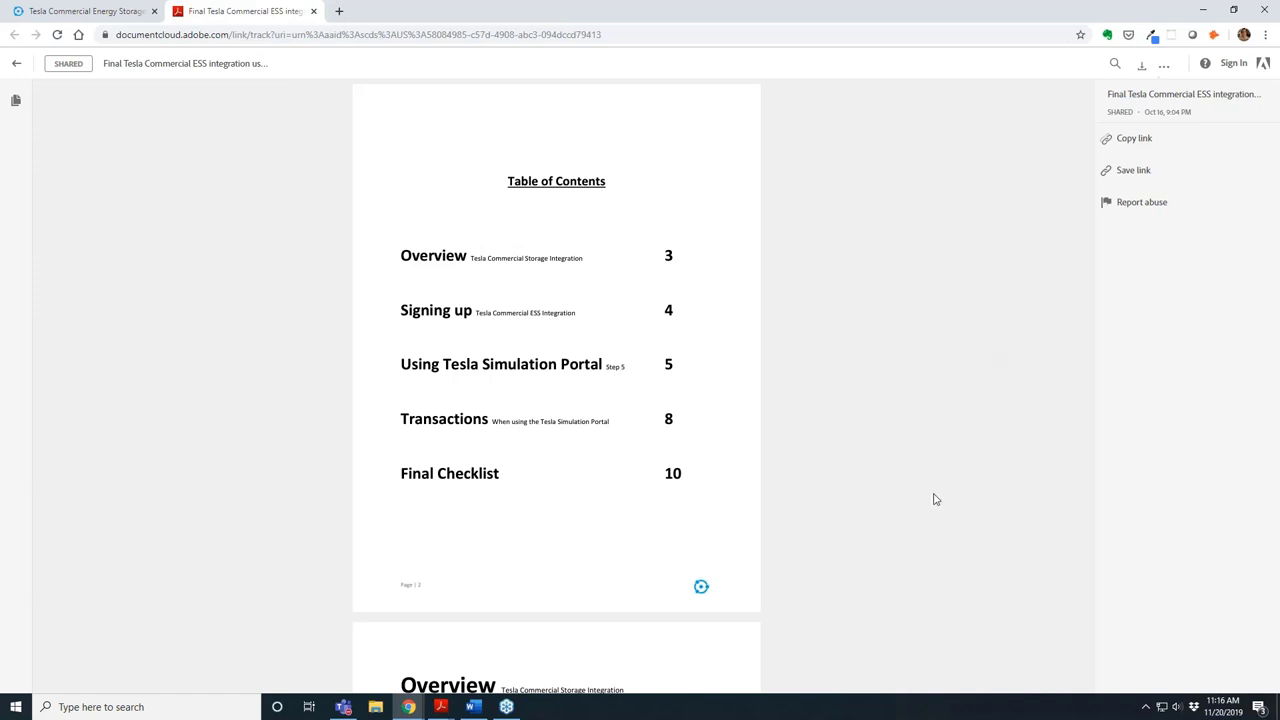
pyautogui.scroll(-5, 935, 500)
pyautogui.scroll(-8, 936, 506)
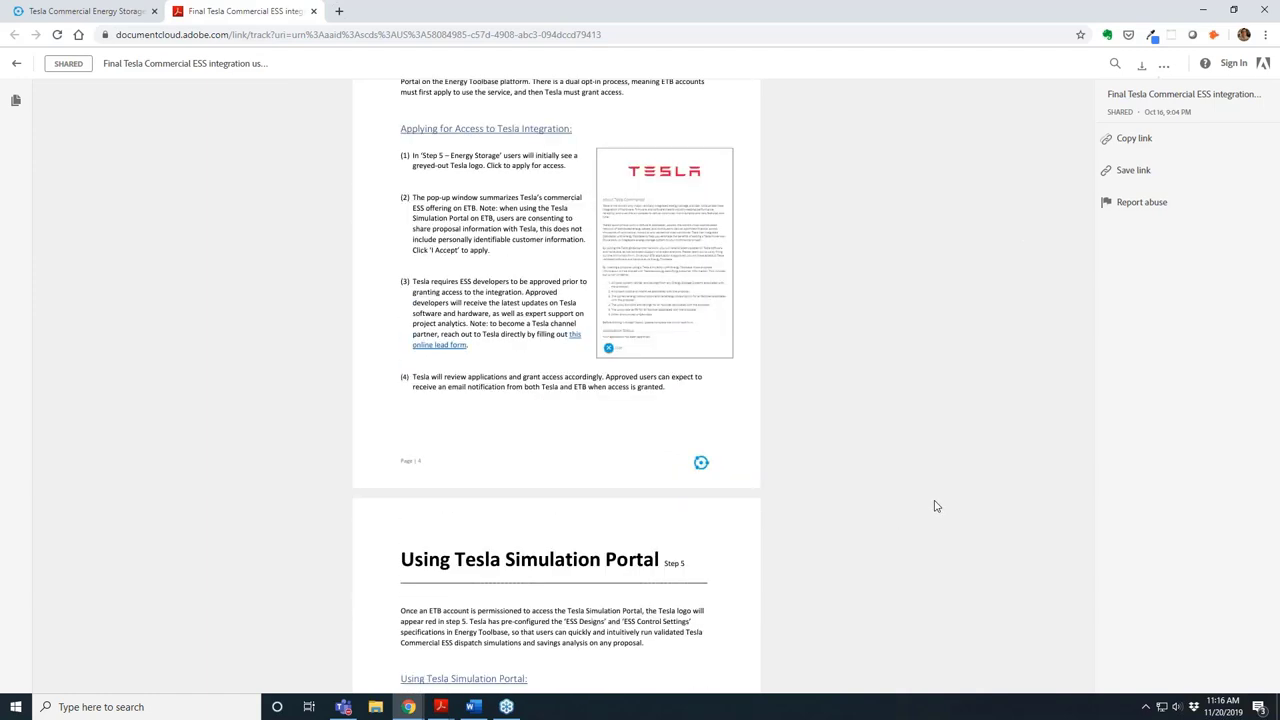
pyautogui.scroll(-20, 936, 506)
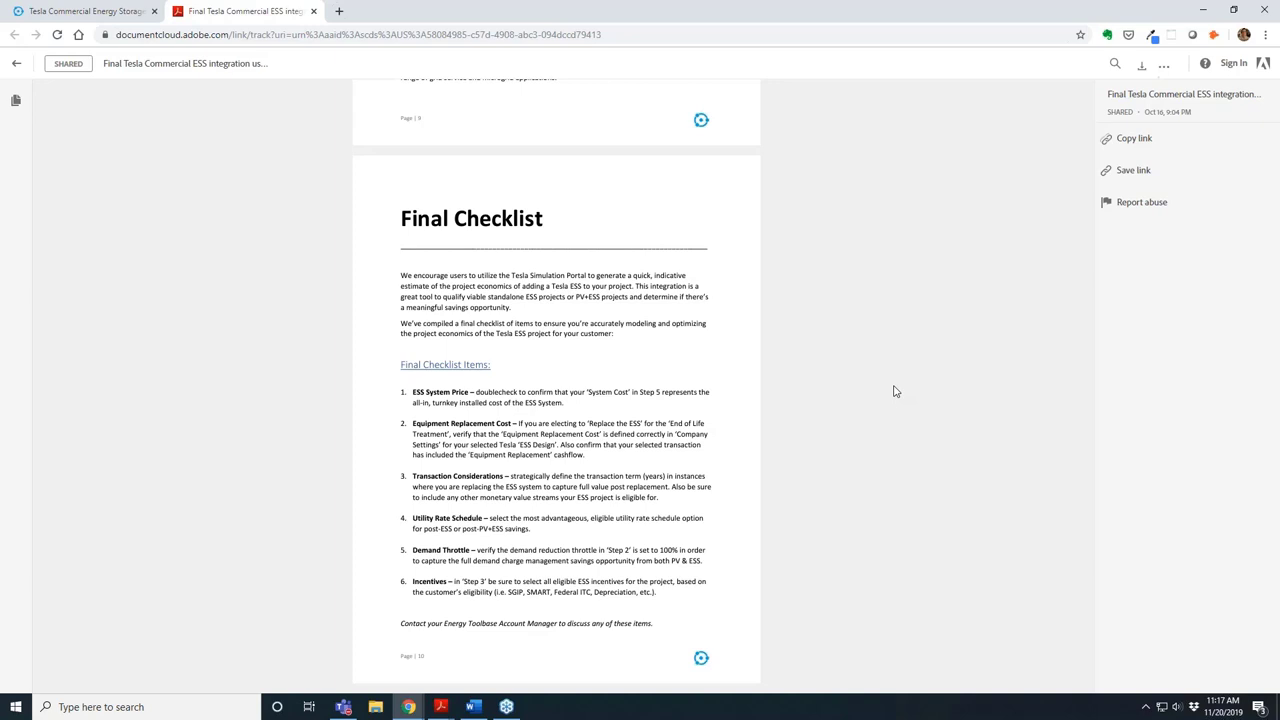
# - Back in the proposal, add an energy storage system using Tesla Commercial Simulation
pyautogui.click(1196, 12)
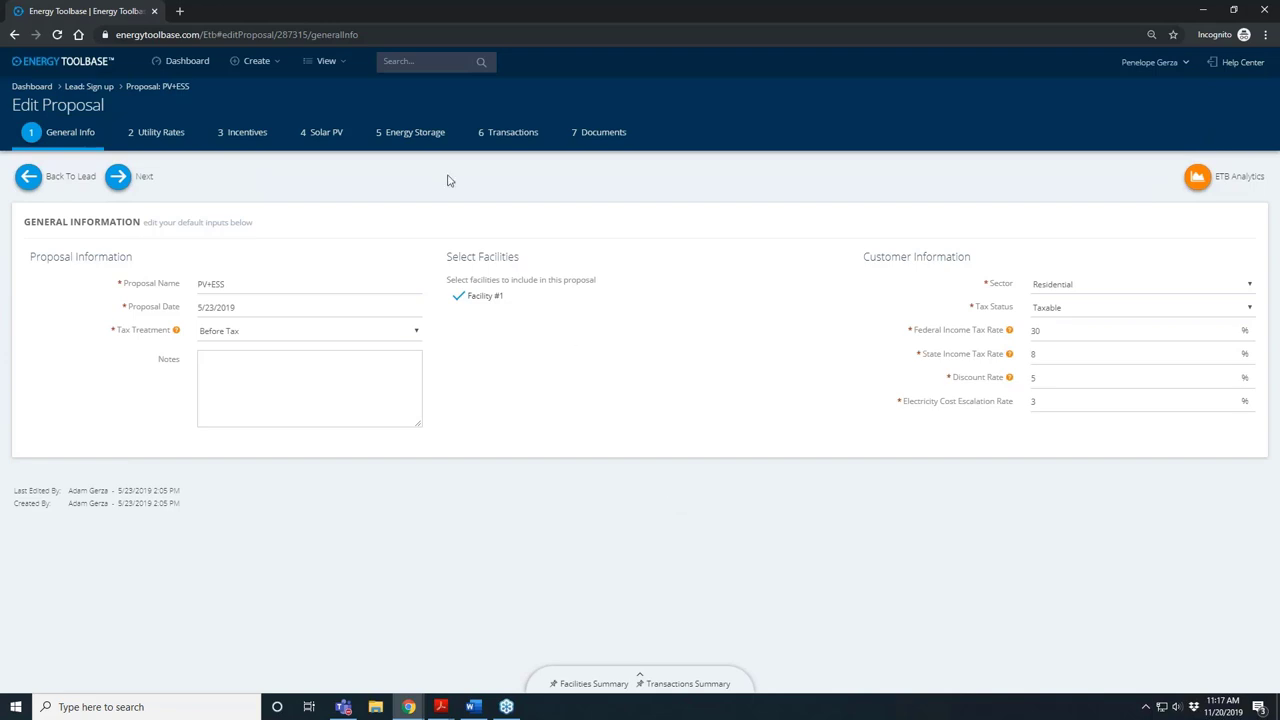
pyautogui.click(409, 134)
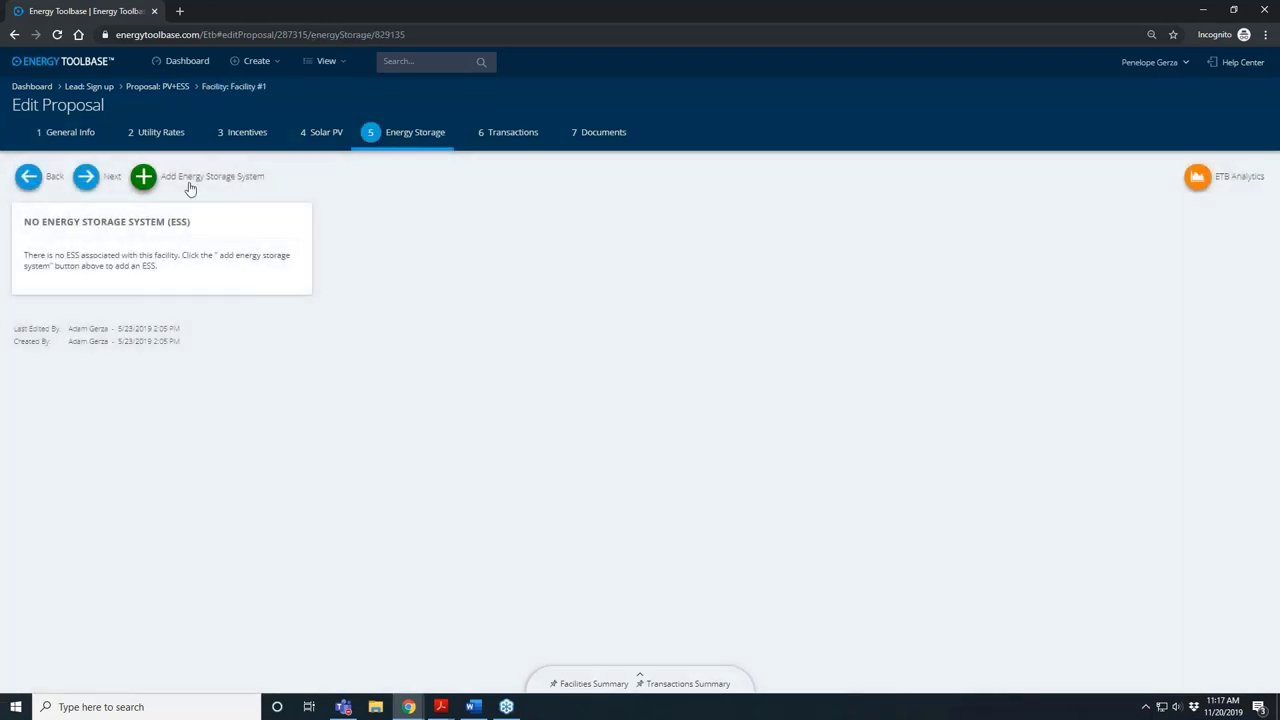
pyautogui.click(143, 177)
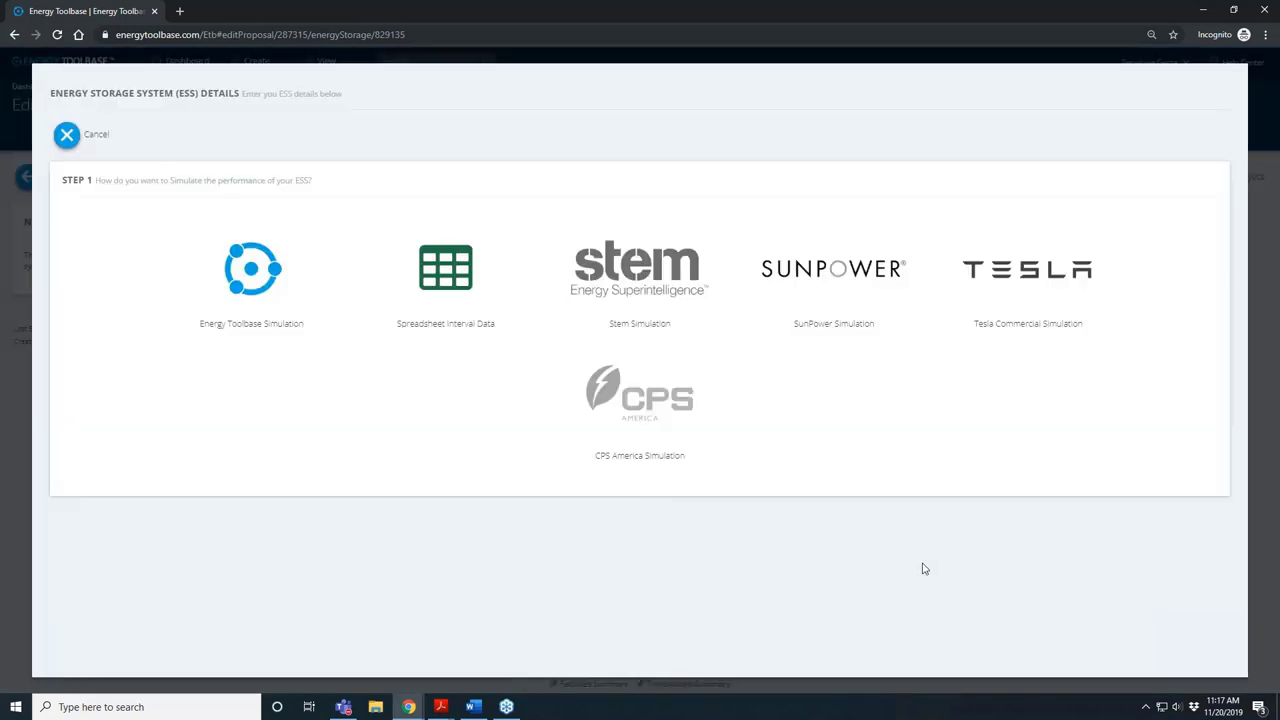
pyautogui.click(1020, 345)
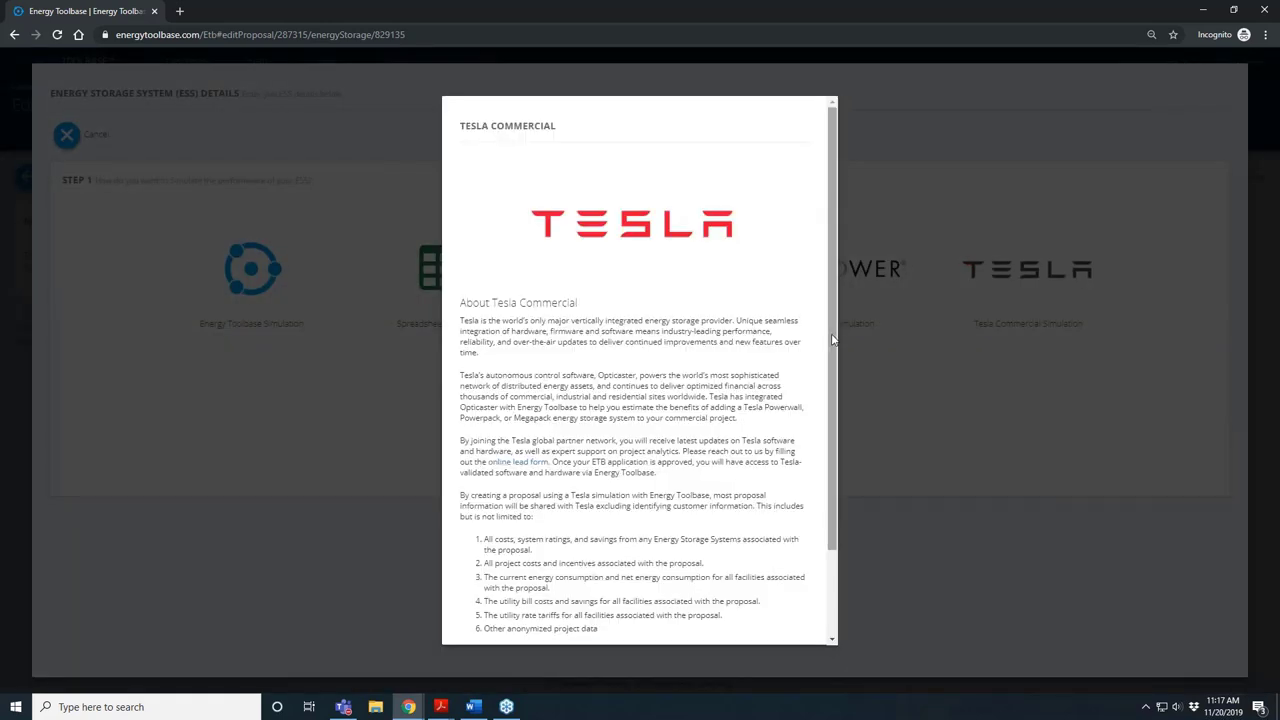
# - Open Tesla's online lead form link in a new browser tab
pyautogui.moveTo(831, 338); pyautogui.dragTo(831, 420)
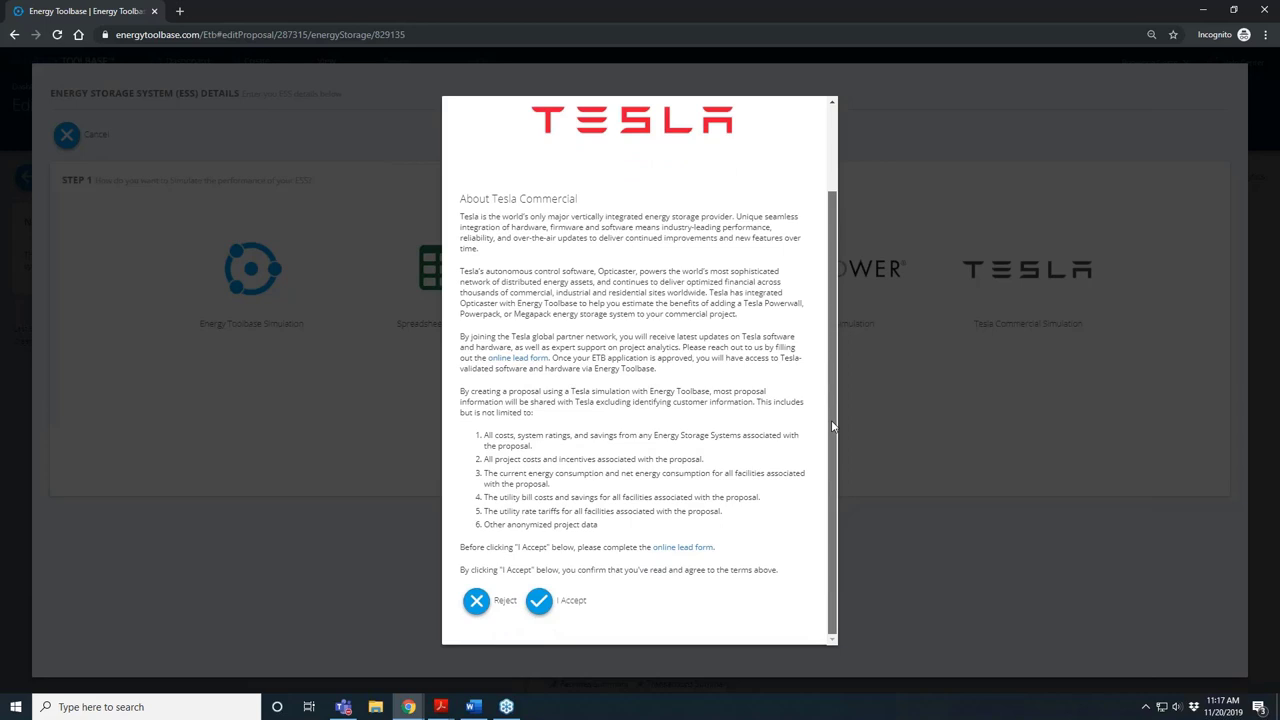
pyautogui.rightClick(518, 357)
pyautogui.click(565, 366)
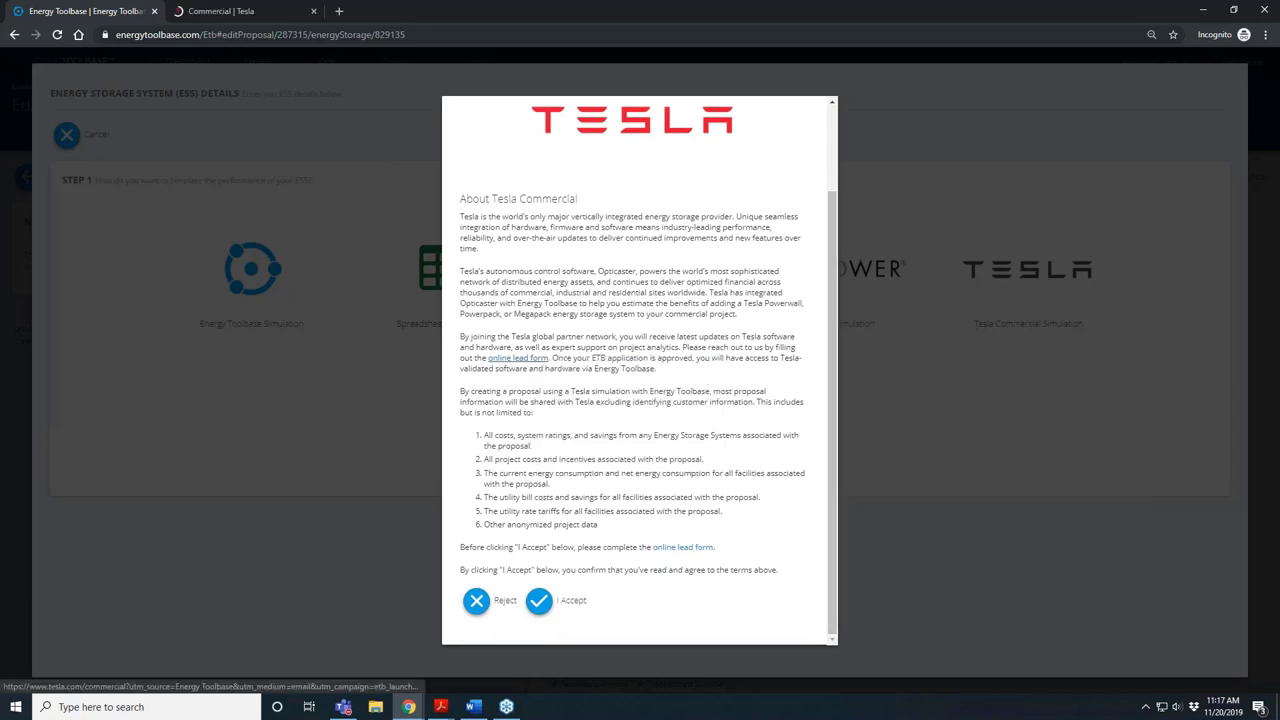
# - Review Tesla's commercial Inquire form, then bring back and maximize the Energy Toolbase window
pyautogui.click(249, 16)
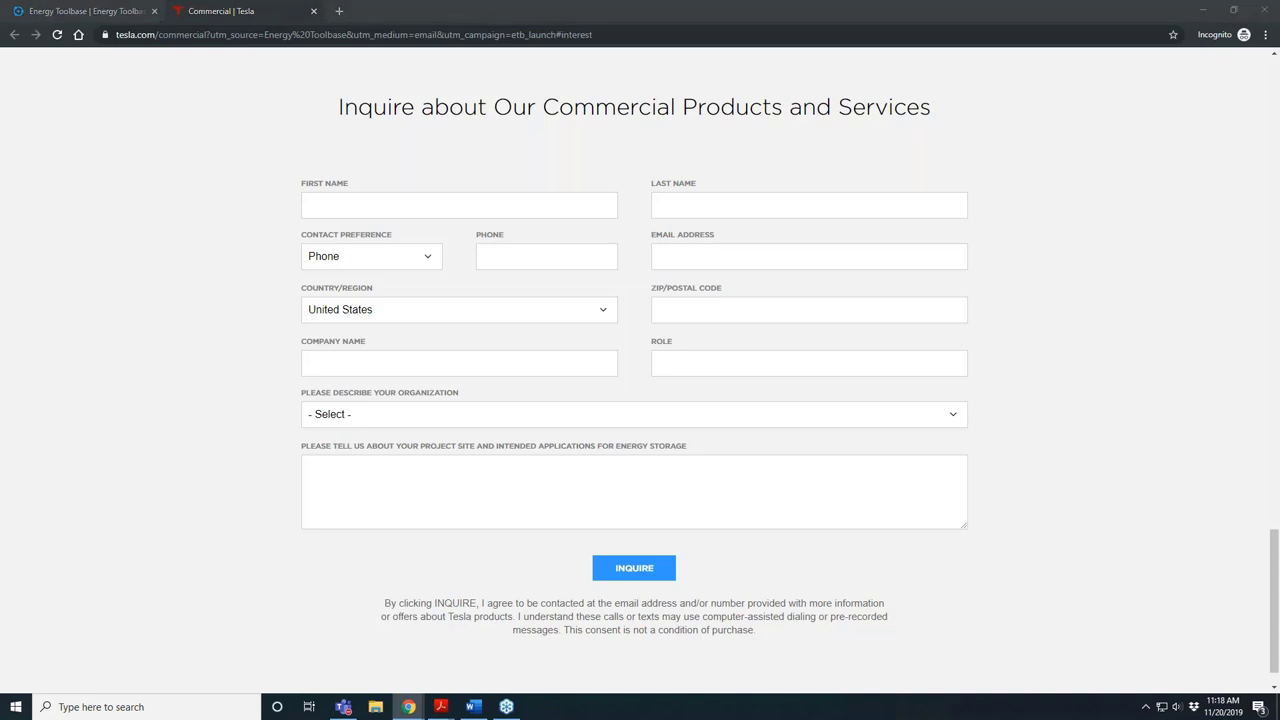
pyautogui.moveTo(0, 243); pyautogui.dragTo(758, 84)
pyautogui.doubleClick(758, 84)
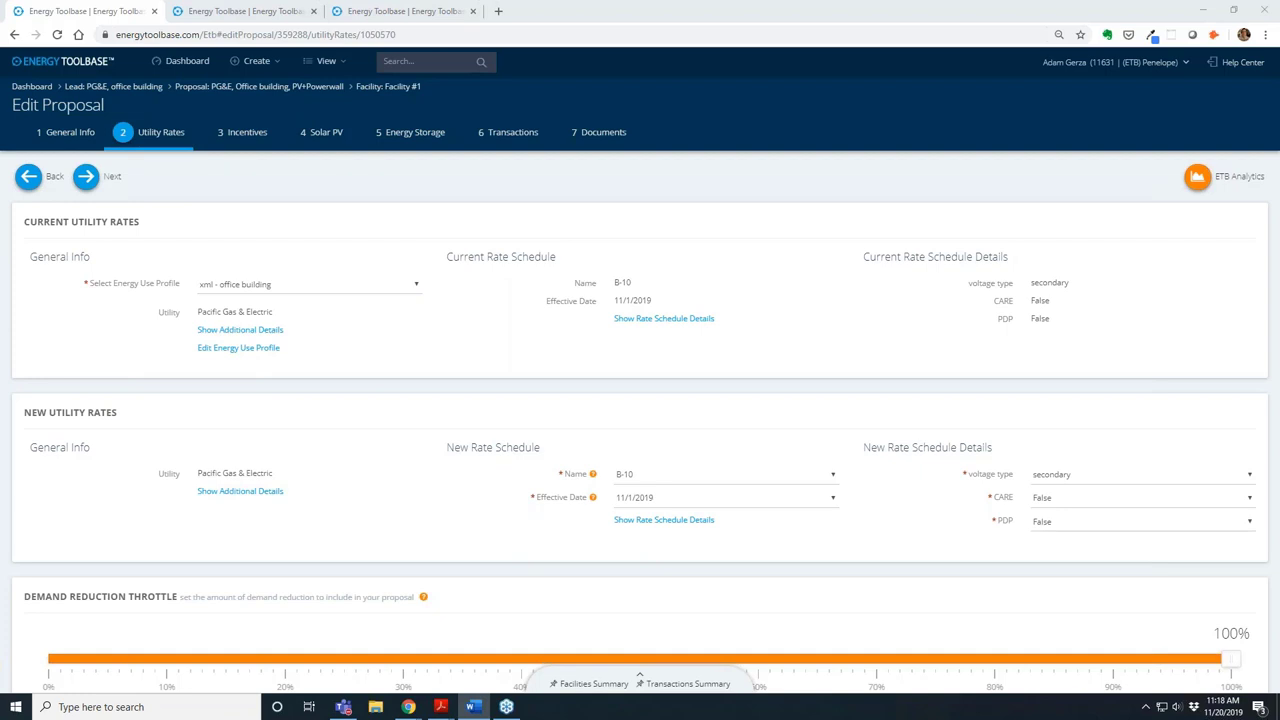
pyautogui.click(243, 11)
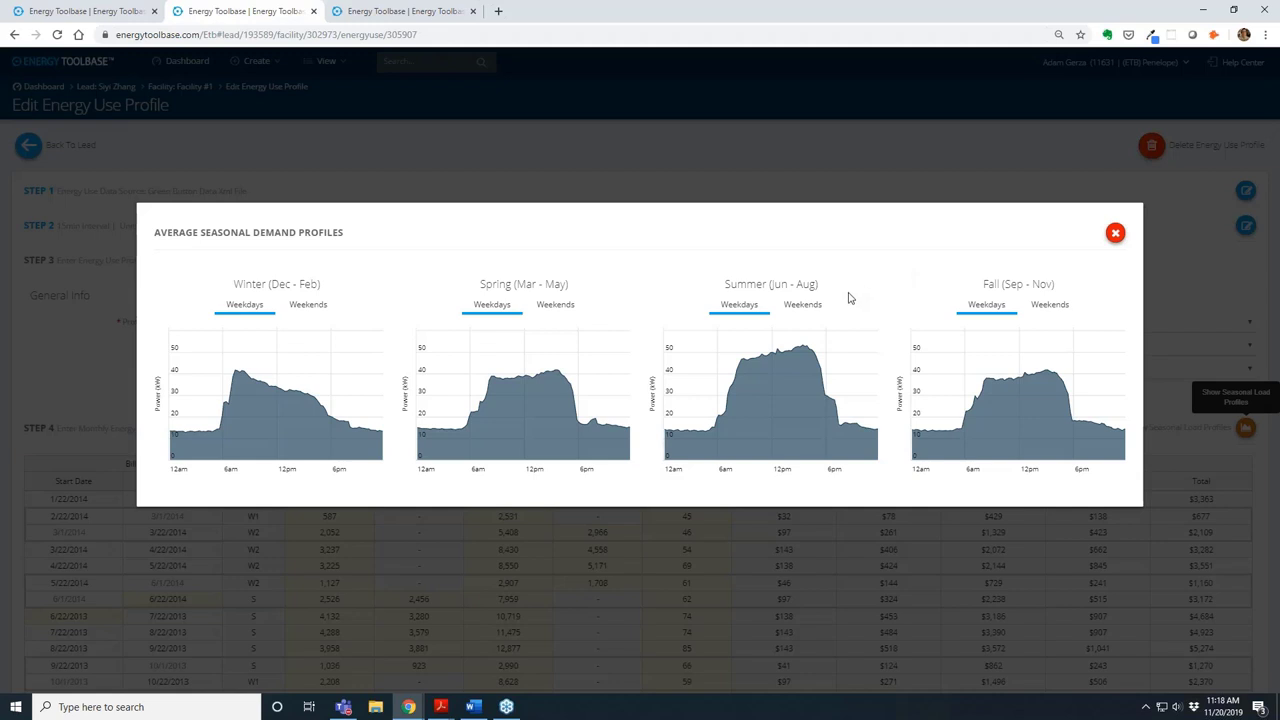
pyautogui.click(797, 307)
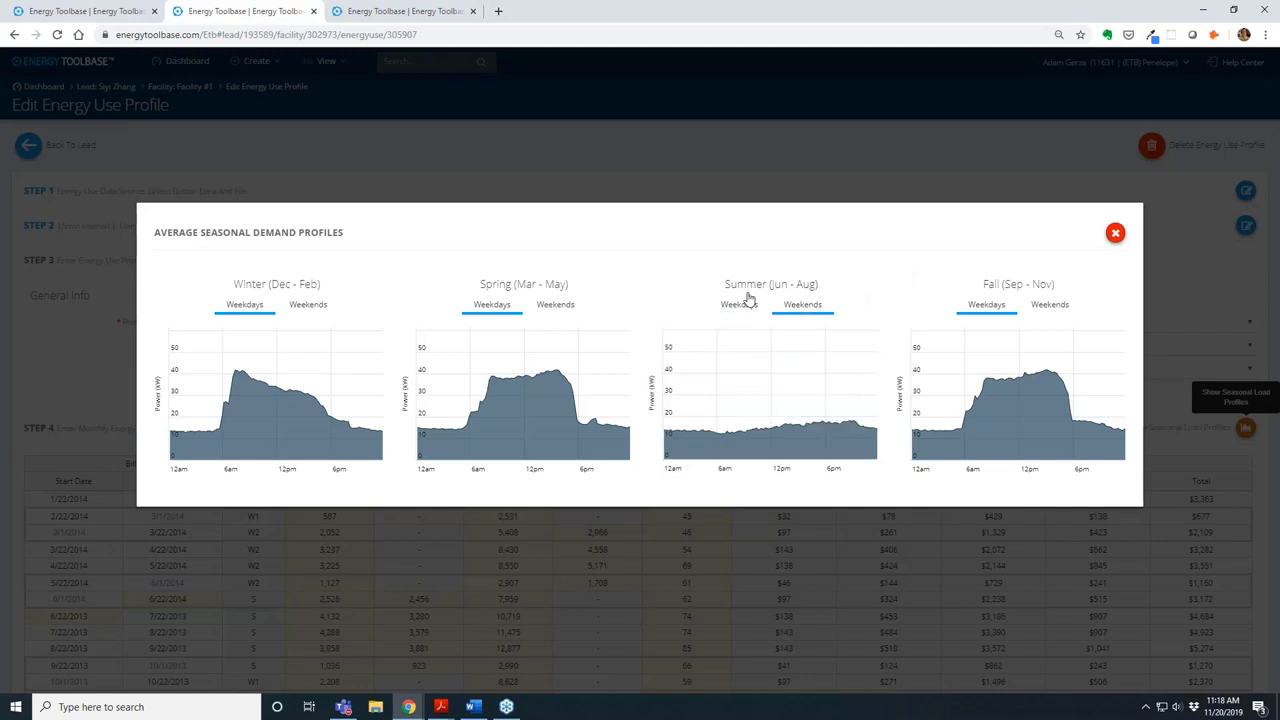
pyautogui.click(745, 310)
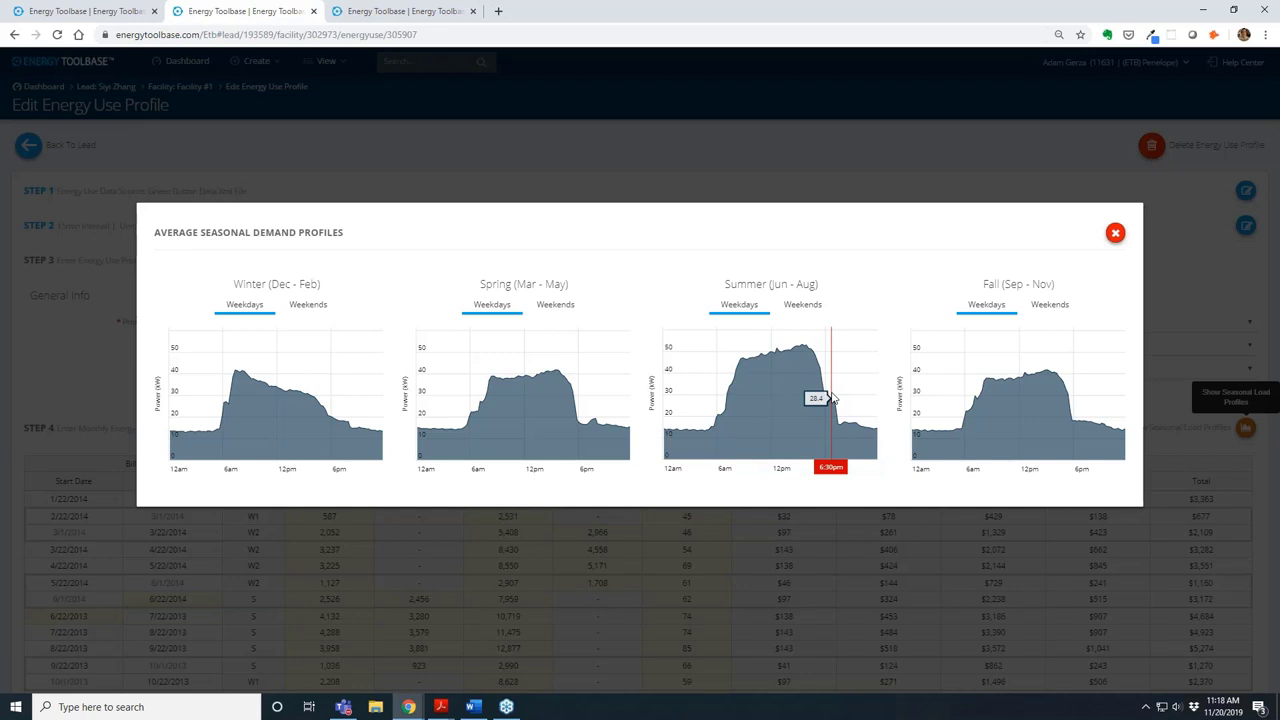
pyautogui.click(795, 309)
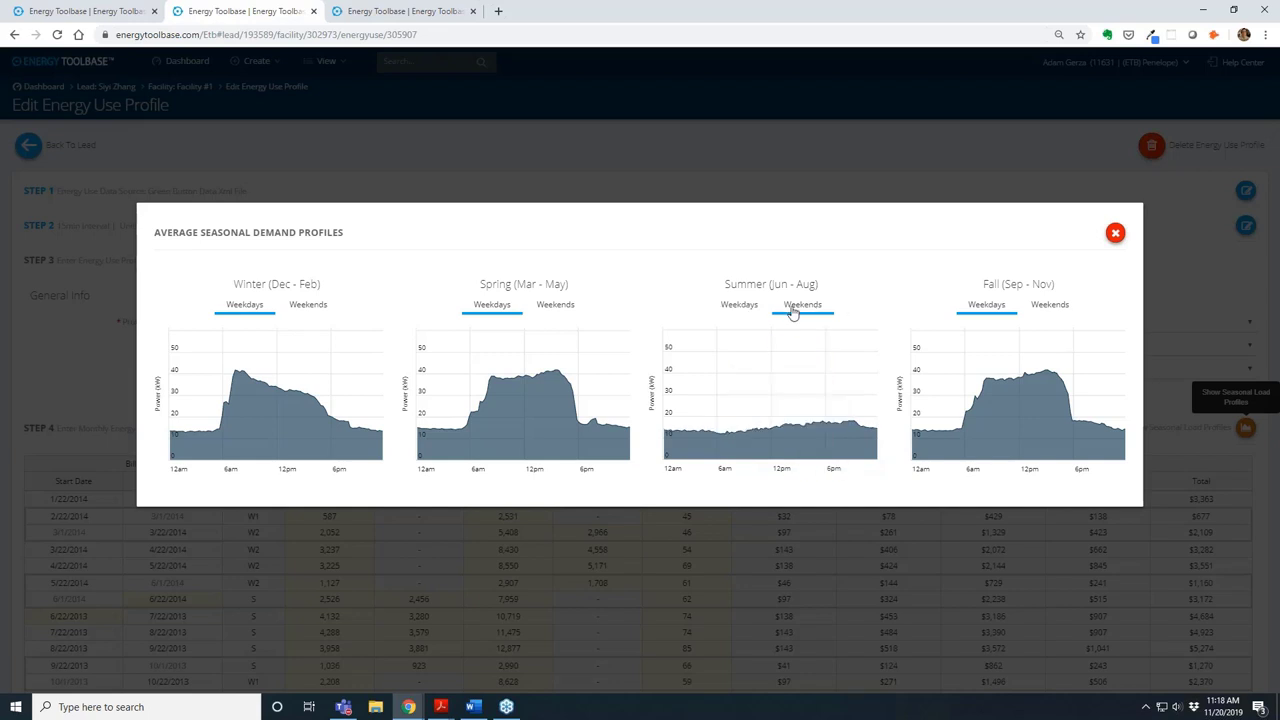
pyautogui.click(553, 307)
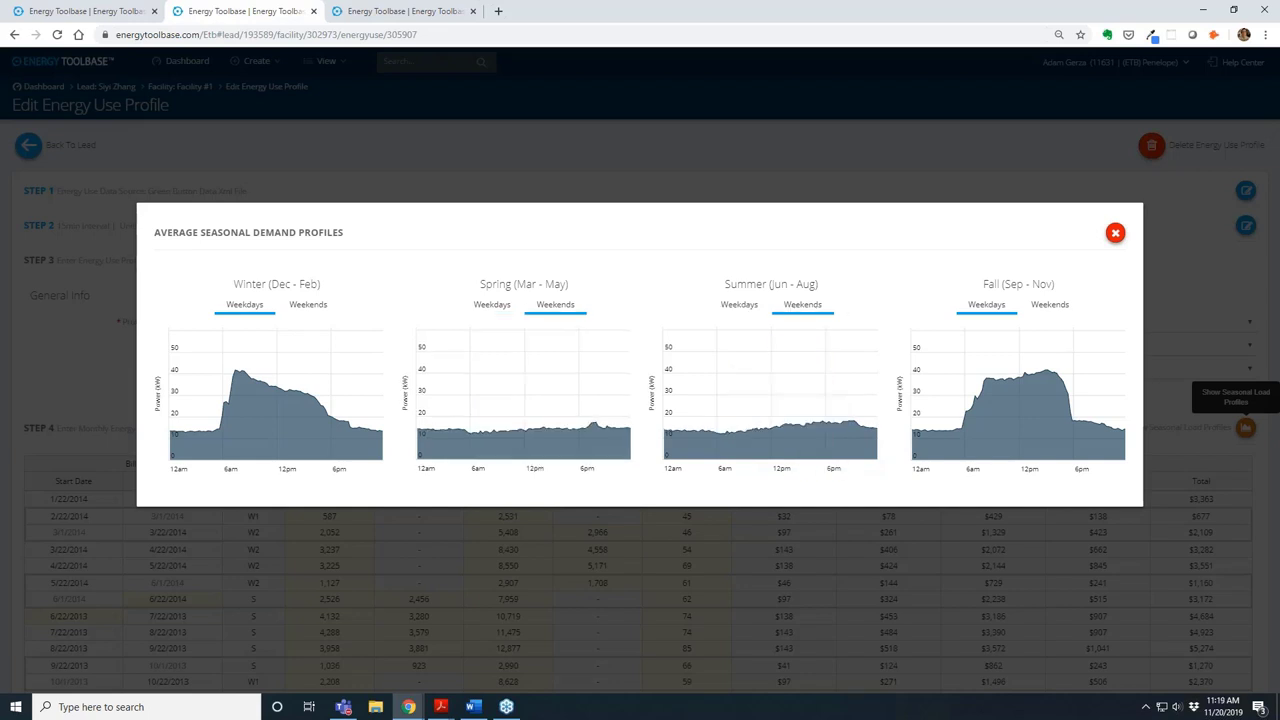
pyautogui.click(489, 317)
pyautogui.click(740, 308)
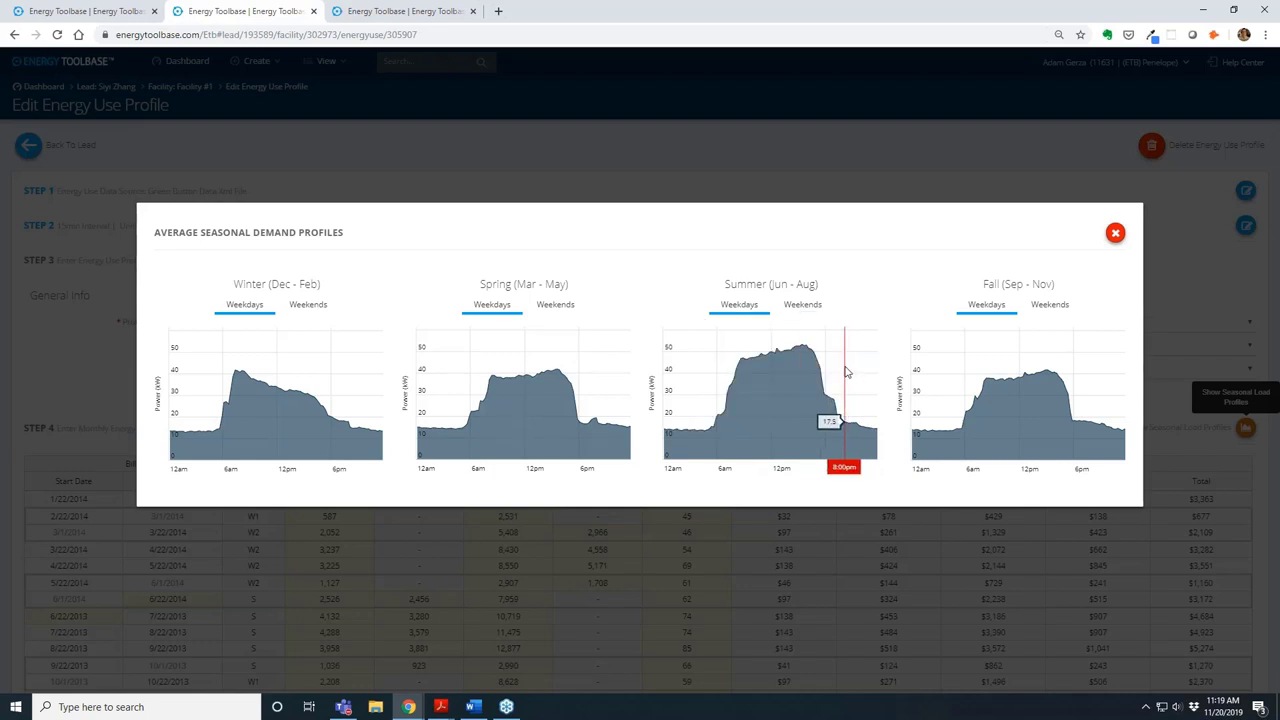
pyautogui.click(90, 10)
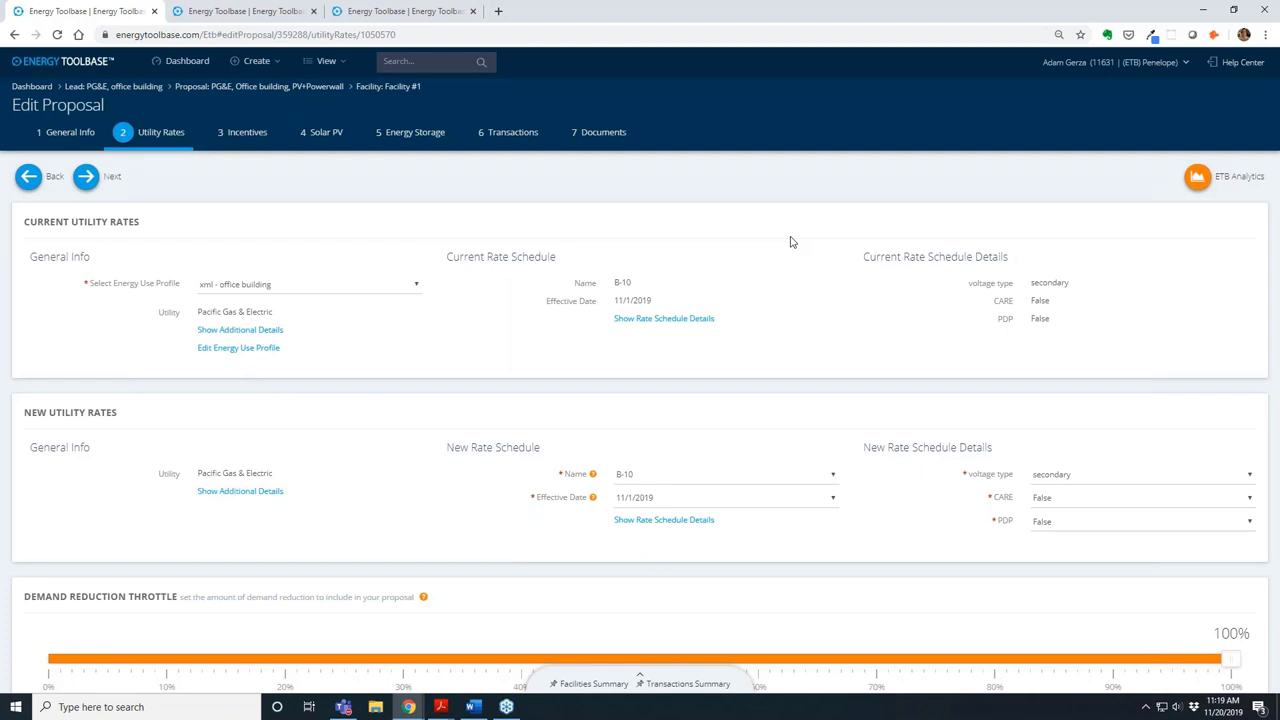
# - Hide time-of-use details in ETB Analytics, review the 200,854 kWh and 85 kW figures, then close it
pyautogui.click(1198, 178)
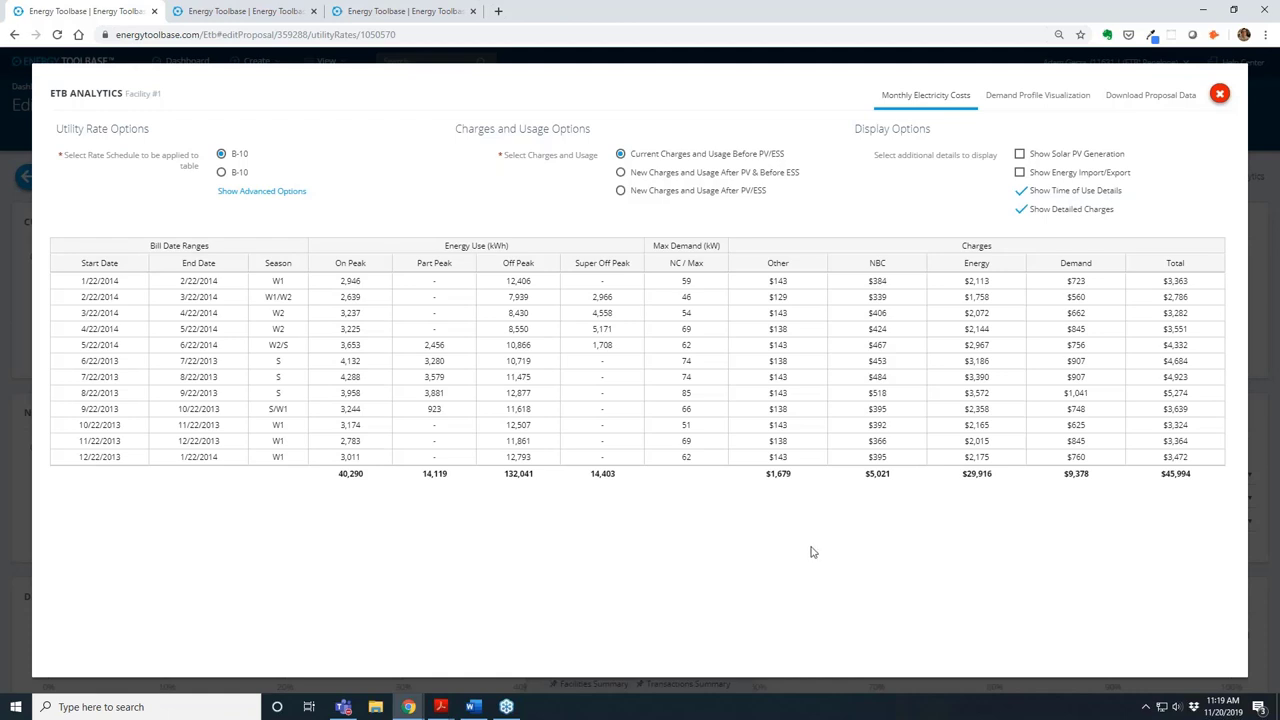
pyautogui.click(1072, 192)
pyautogui.click(460, 479)
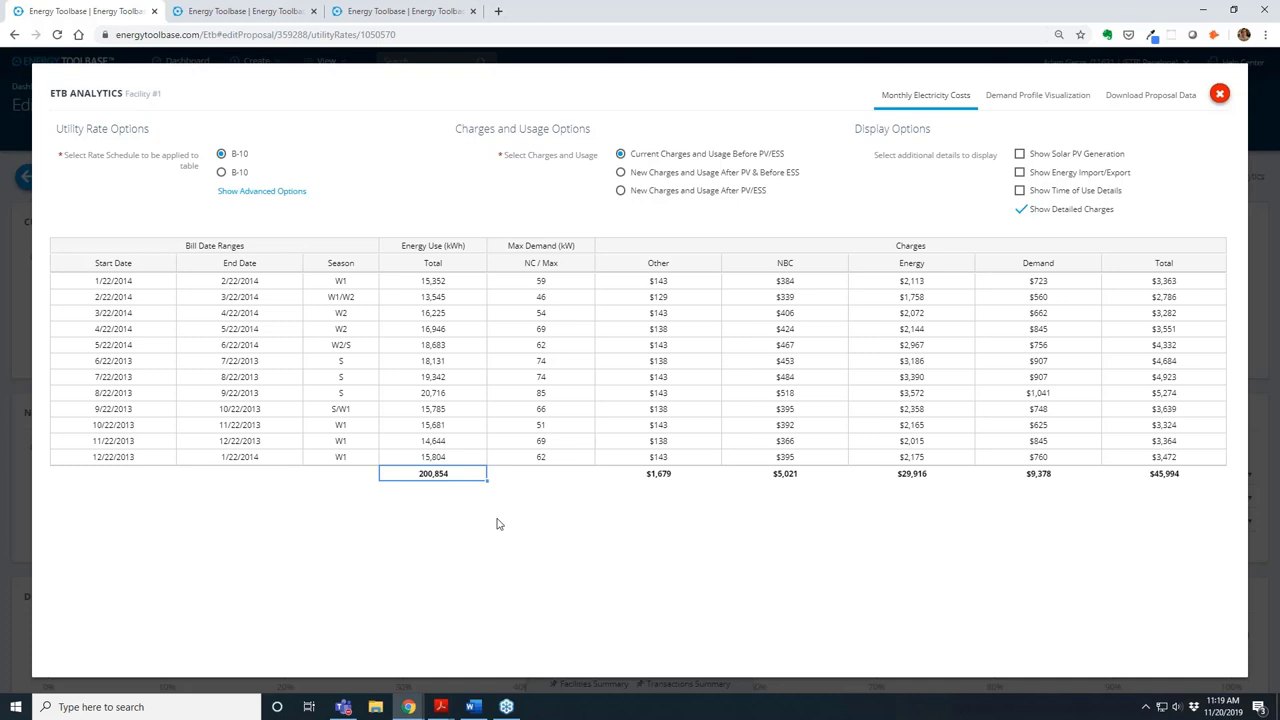
pyautogui.click(561, 397)
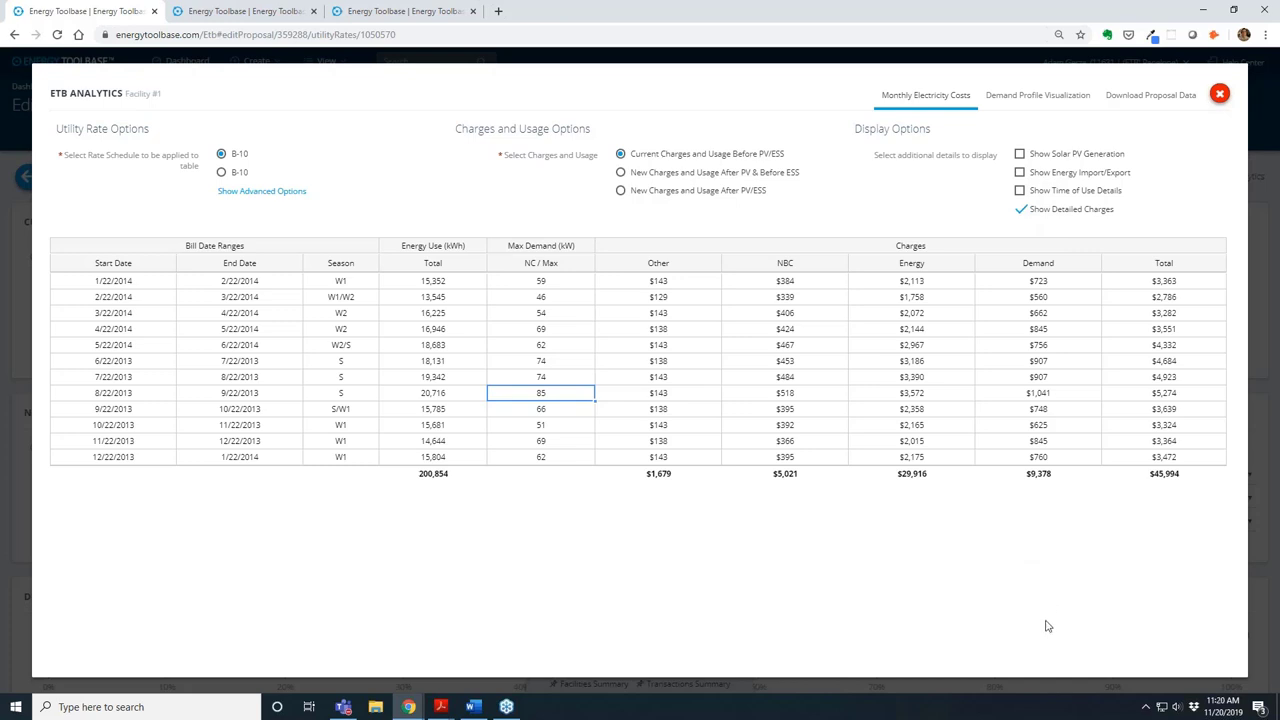
pyautogui.click(1221, 97)
pyautogui.click(1220, 95)
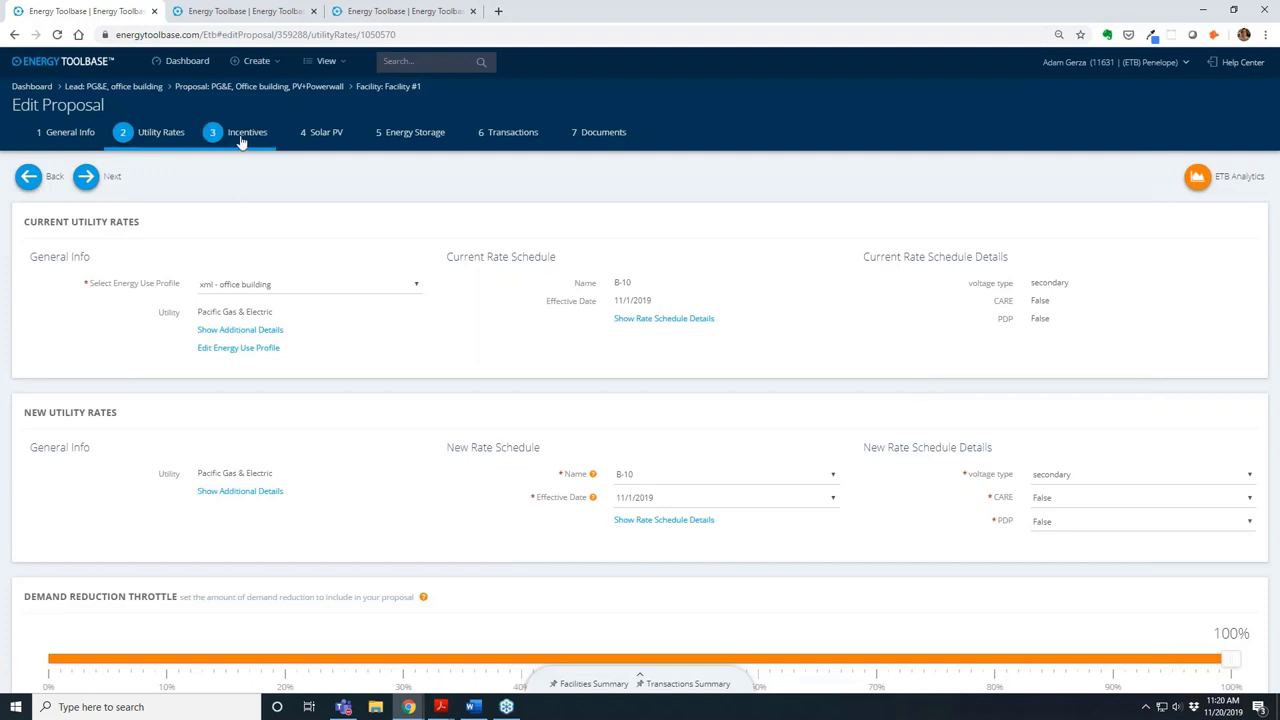
pyautogui.click(240, 142)
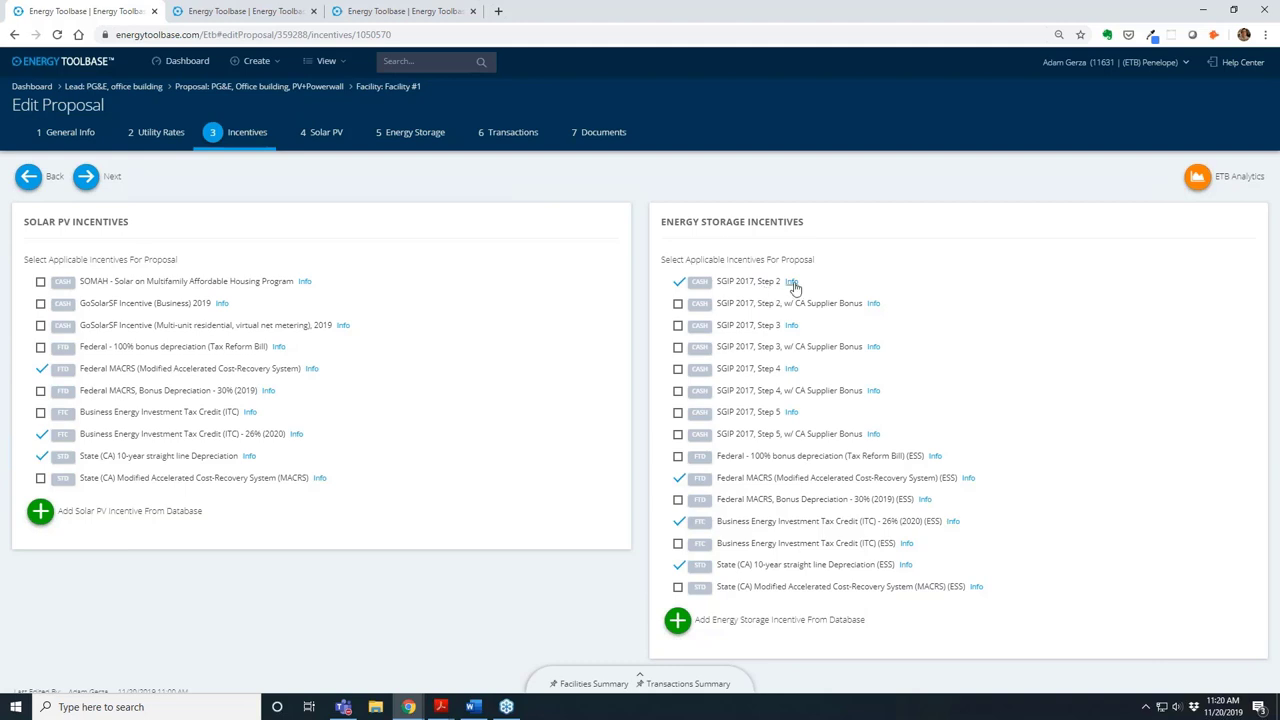
pyautogui.click(792, 282)
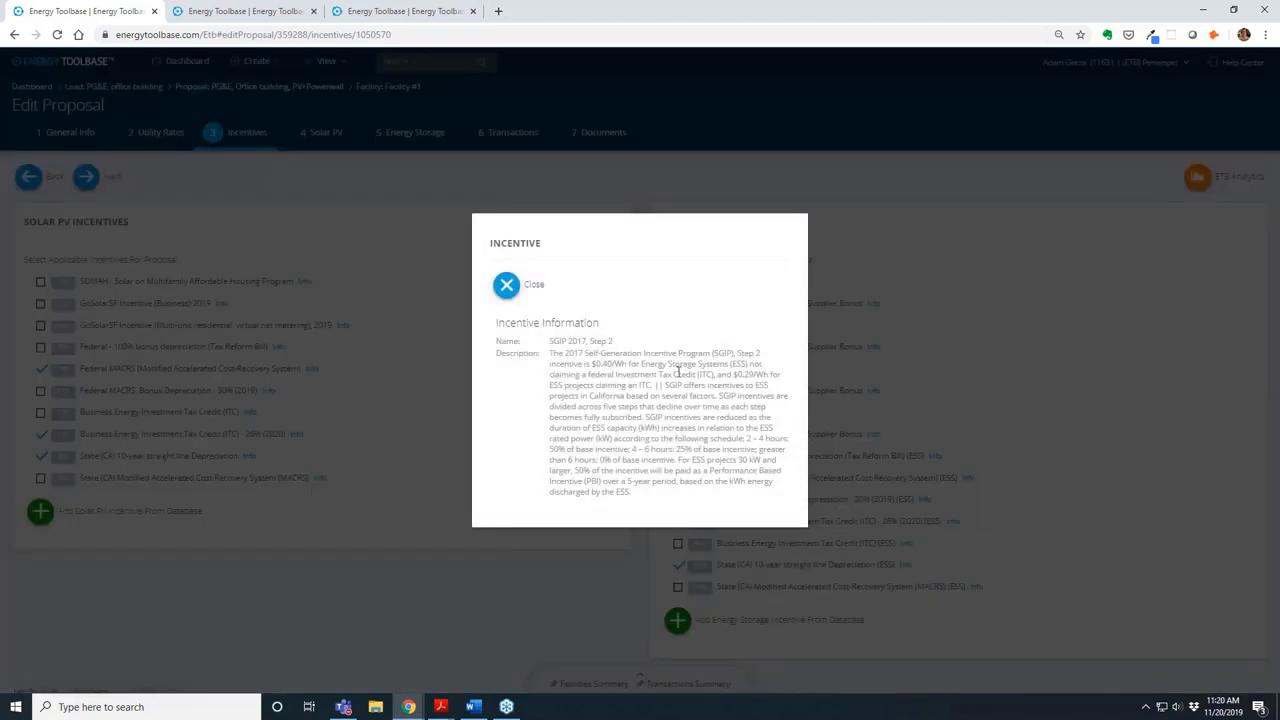
pyautogui.moveTo(629, 364); pyautogui.dragTo(600, 362)
pyautogui.click(741, 374)
pyautogui.moveTo(733, 374); pyautogui.dragTo(769, 375)
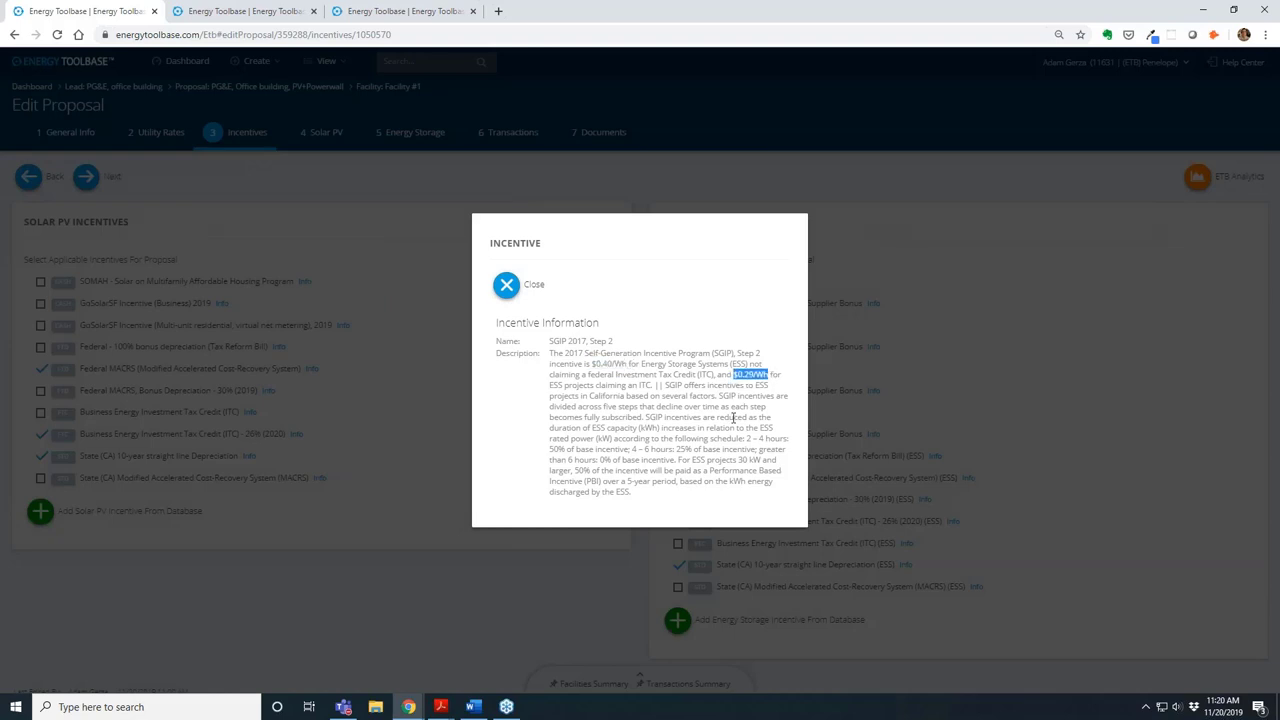
pyautogui.click(533, 290)
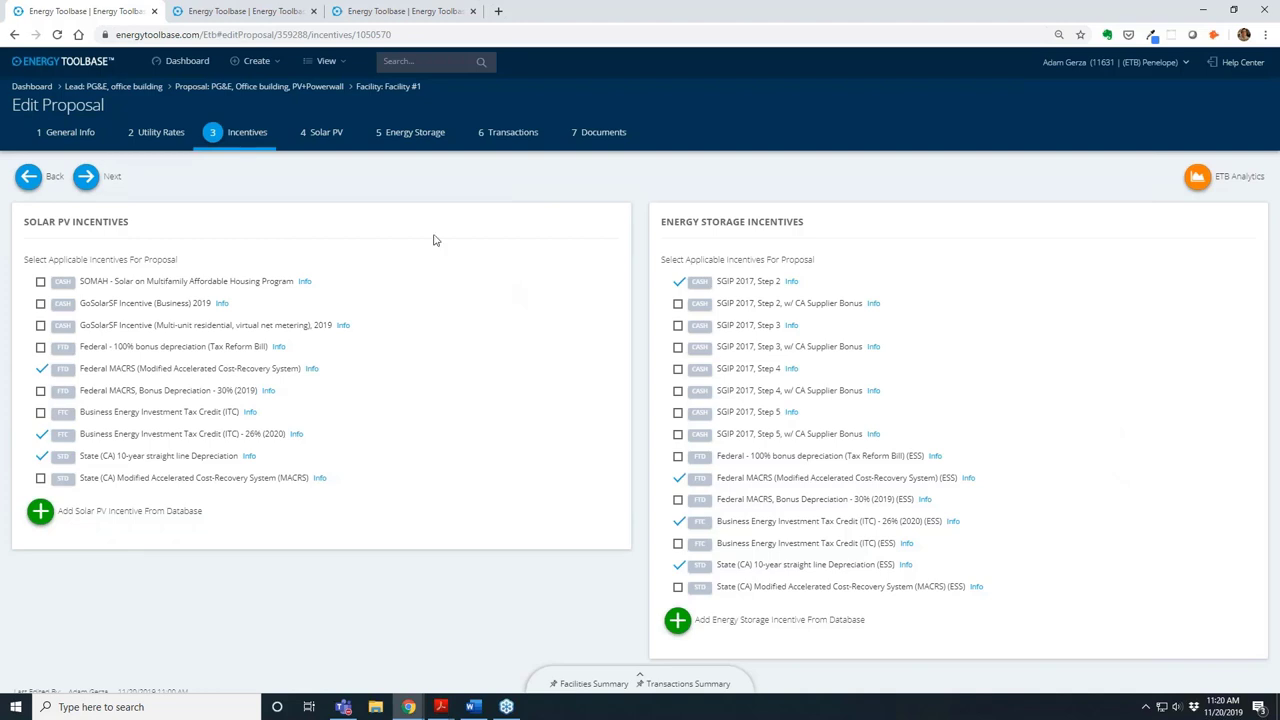
# - Pass through the Solar PV step and its facilities summary, then begin adding a new ESS
pyautogui.click(326, 133)
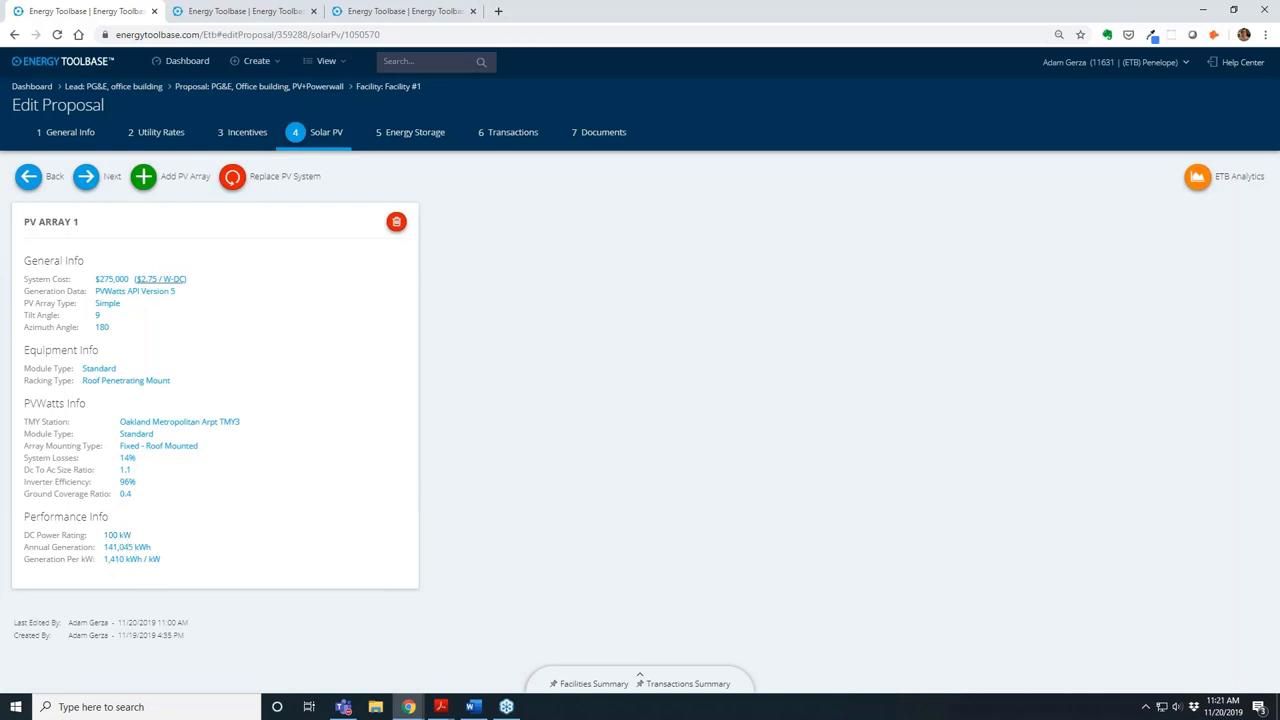
pyautogui.click(646, 672)
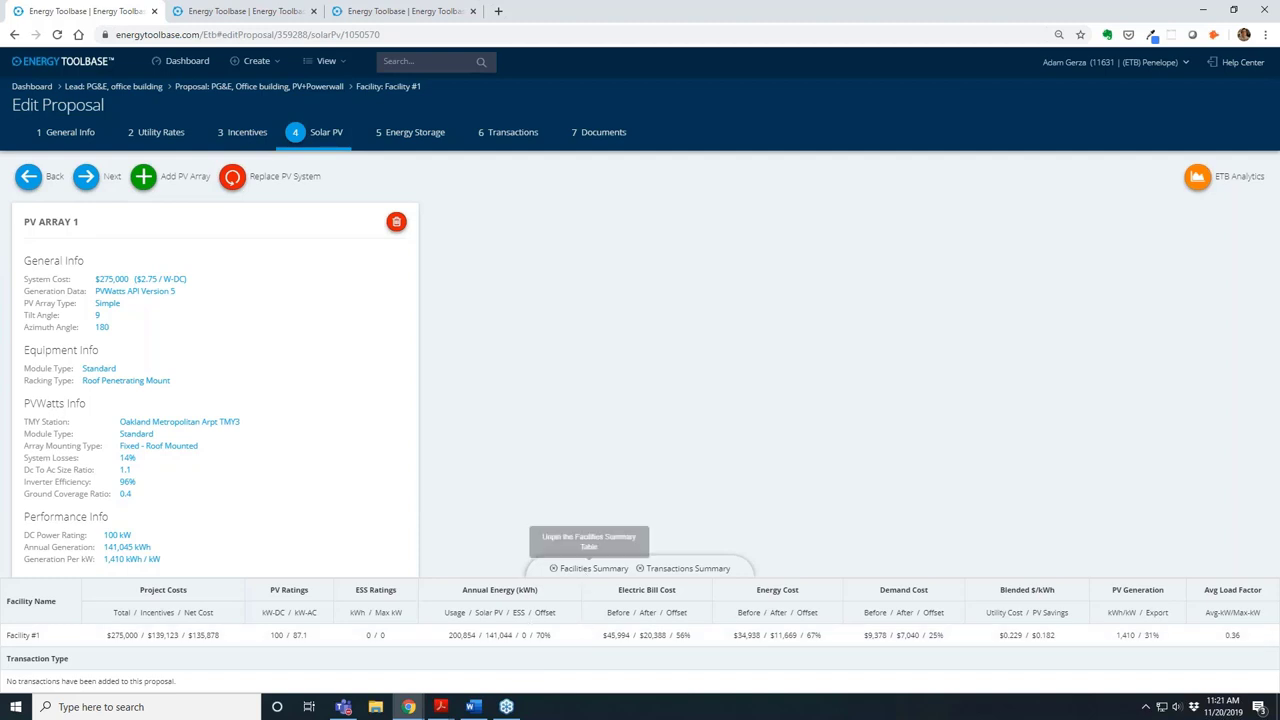
pyautogui.click(430, 131)
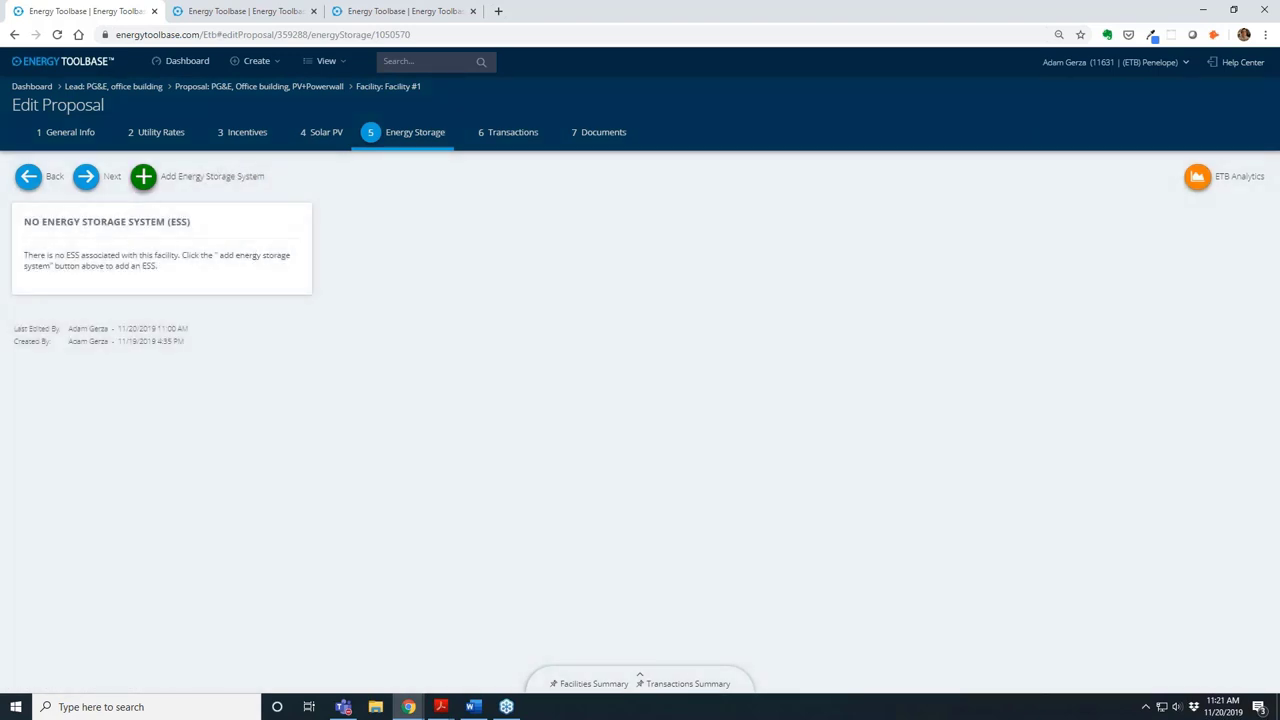
pyautogui.click(143, 176)
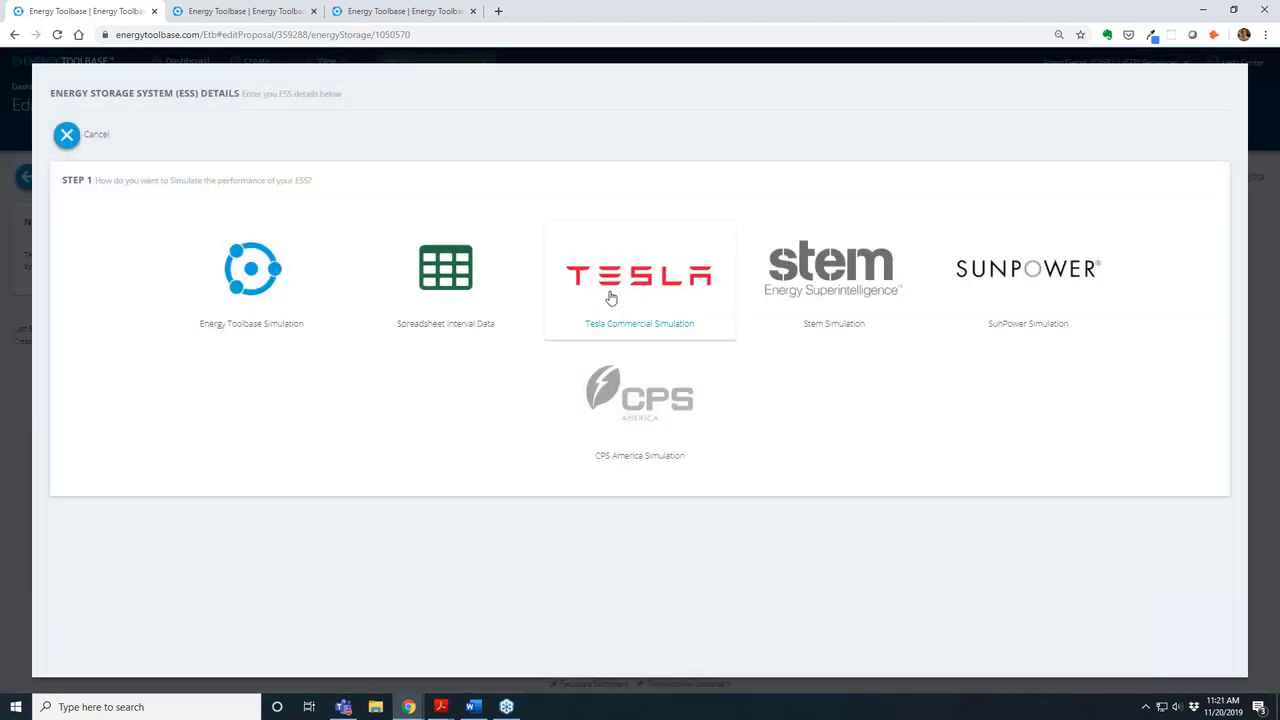
# - Choose Tesla Commercial simulation, Tesla Powerwall design and Tesla Opticaster (ESS must charge from PV) v1.0, then run the optimizer
pyautogui.click(611, 297)
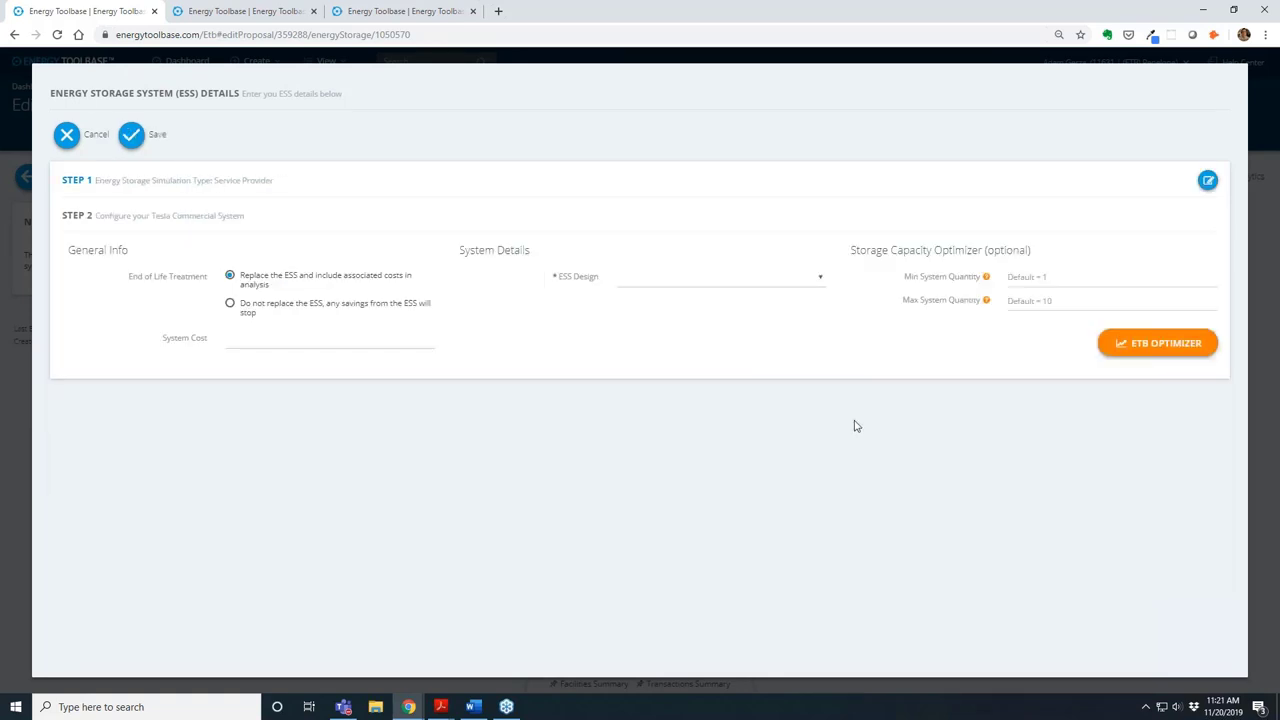
pyautogui.click(727, 284)
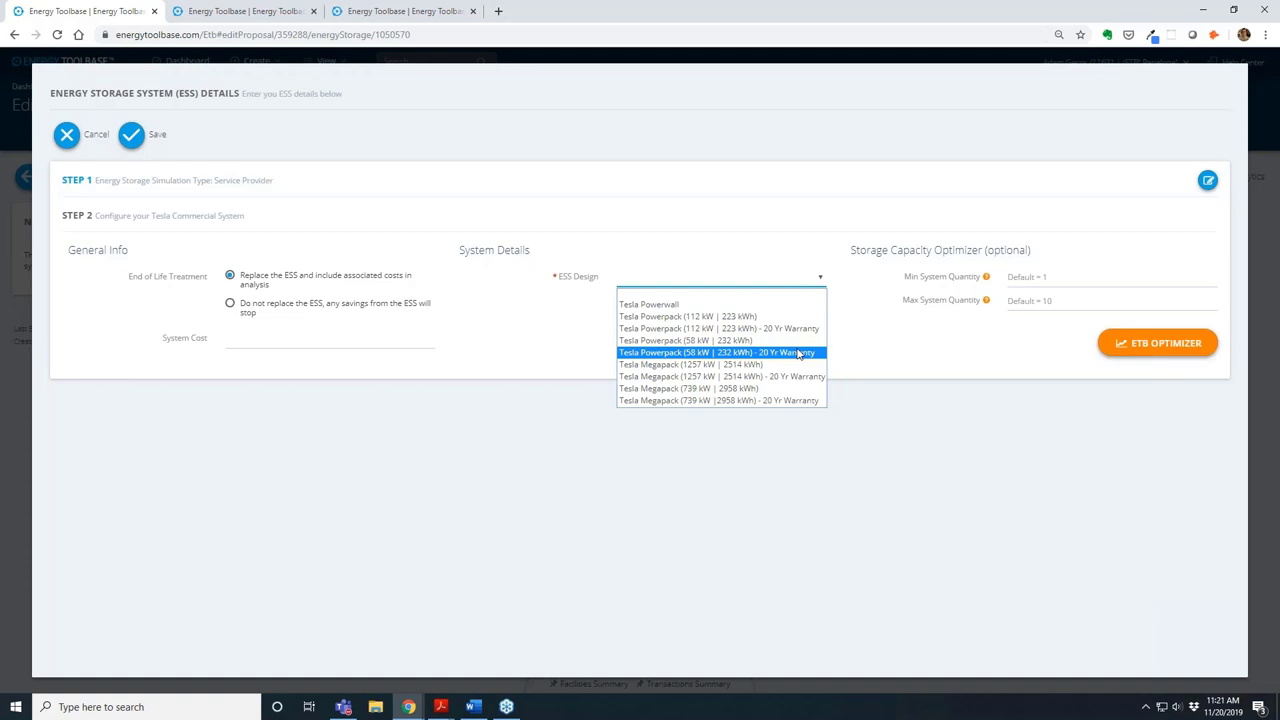
pyautogui.click(733, 306)
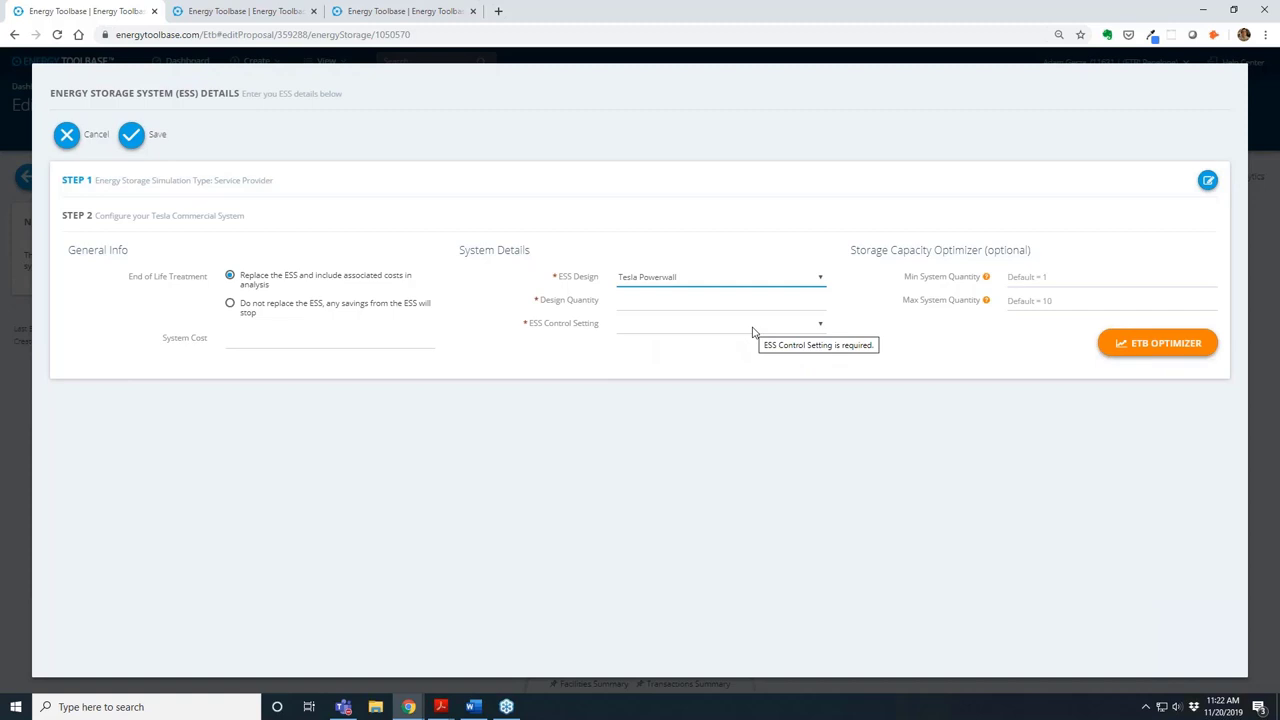
pyautogui.click(752, 325)
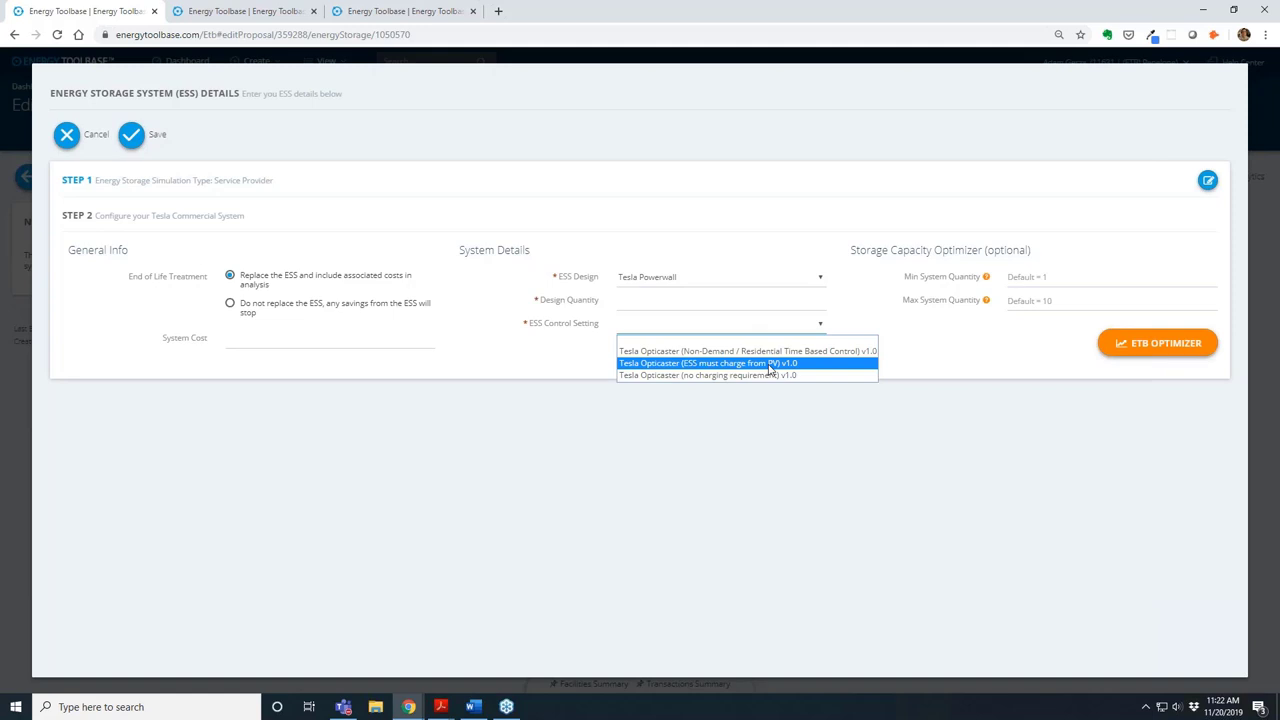
pyautogui.click(771, 364)
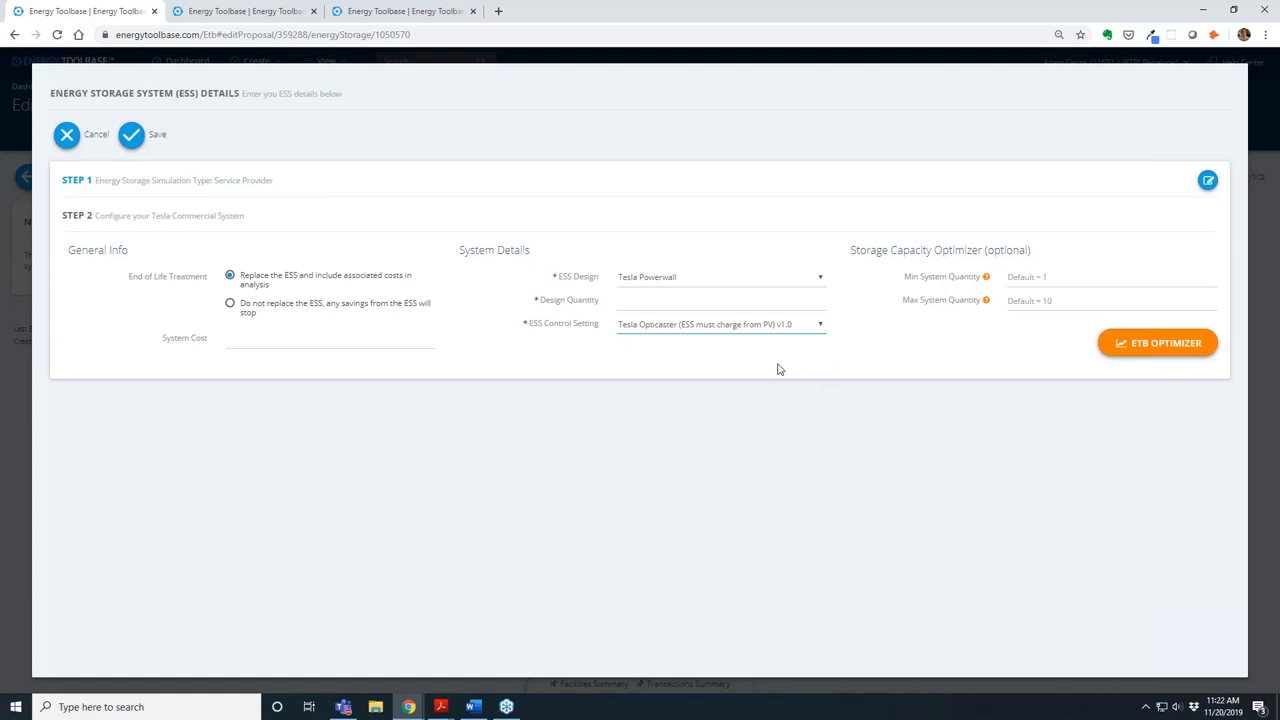
pyautogui.click(1162, 346)
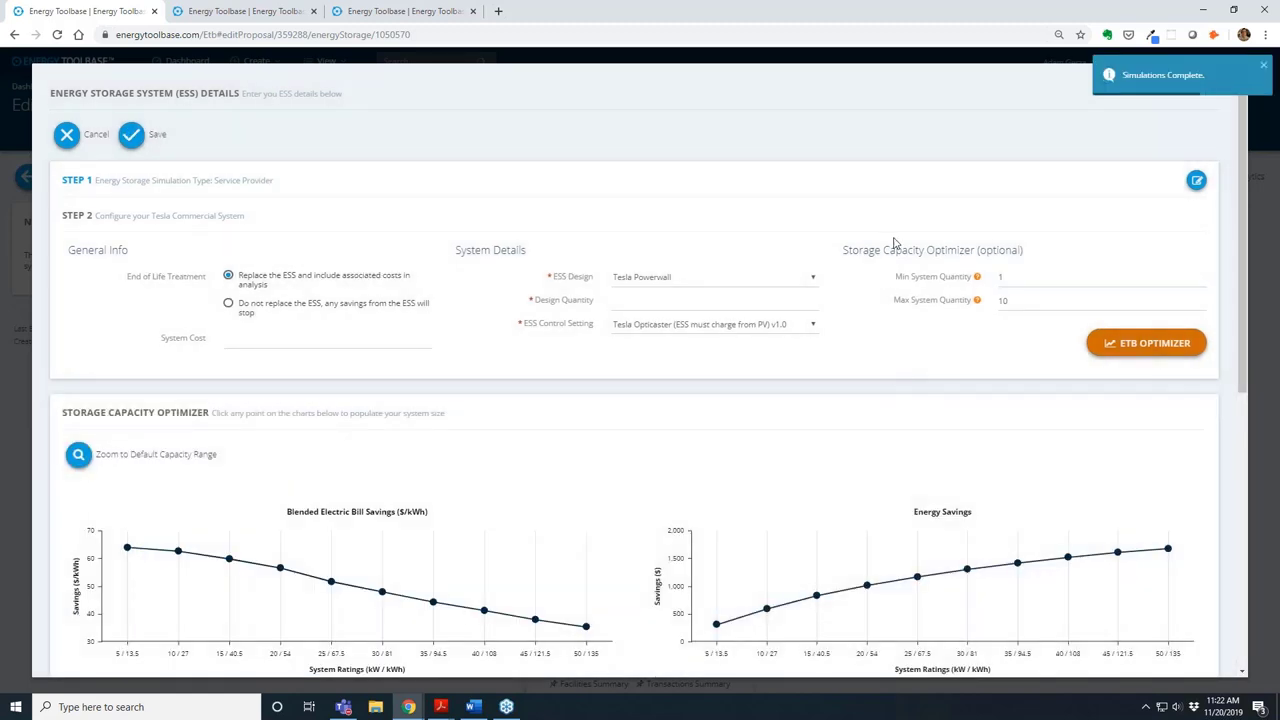
# - Scroll through the Storage Capacity Optimizer charts comparing bill savings from 5/13.5 to 50/135 kW/kWh
pyautogui.scroll(-2, 897, 237)
pyautogui.scroll(-3, 897, 237)
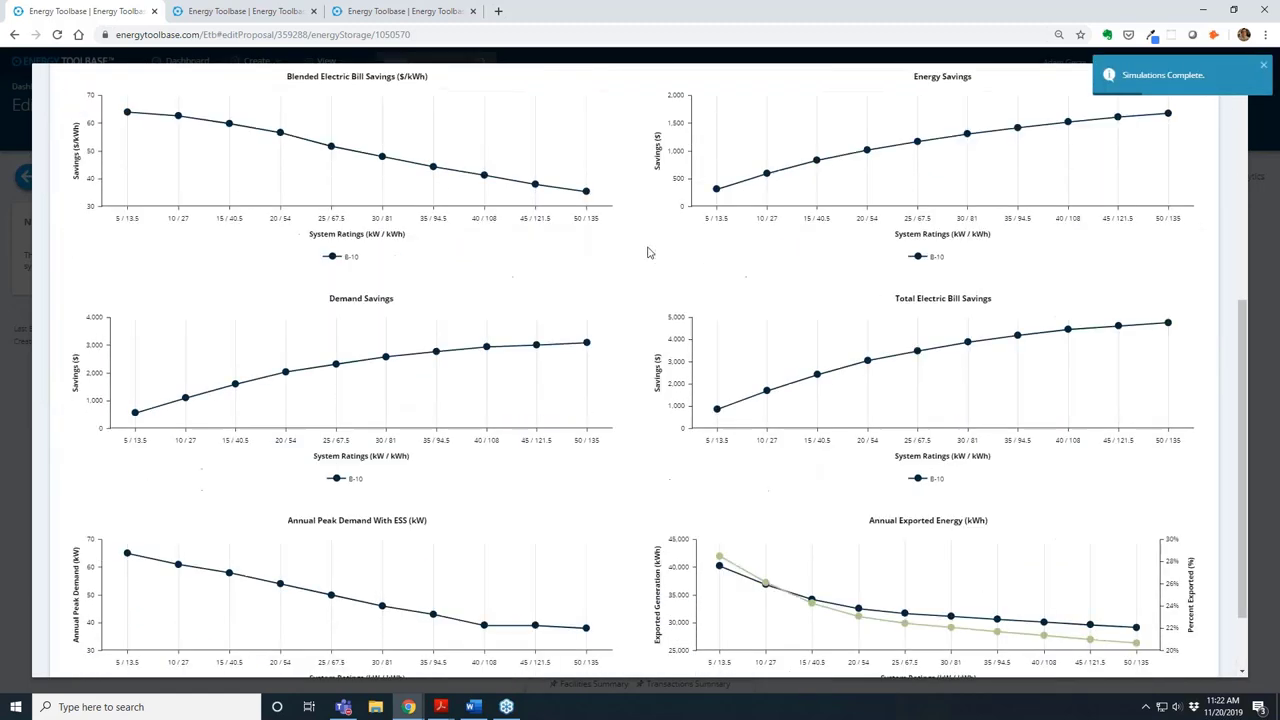
pyautogui.scroll(1, 651, 251)
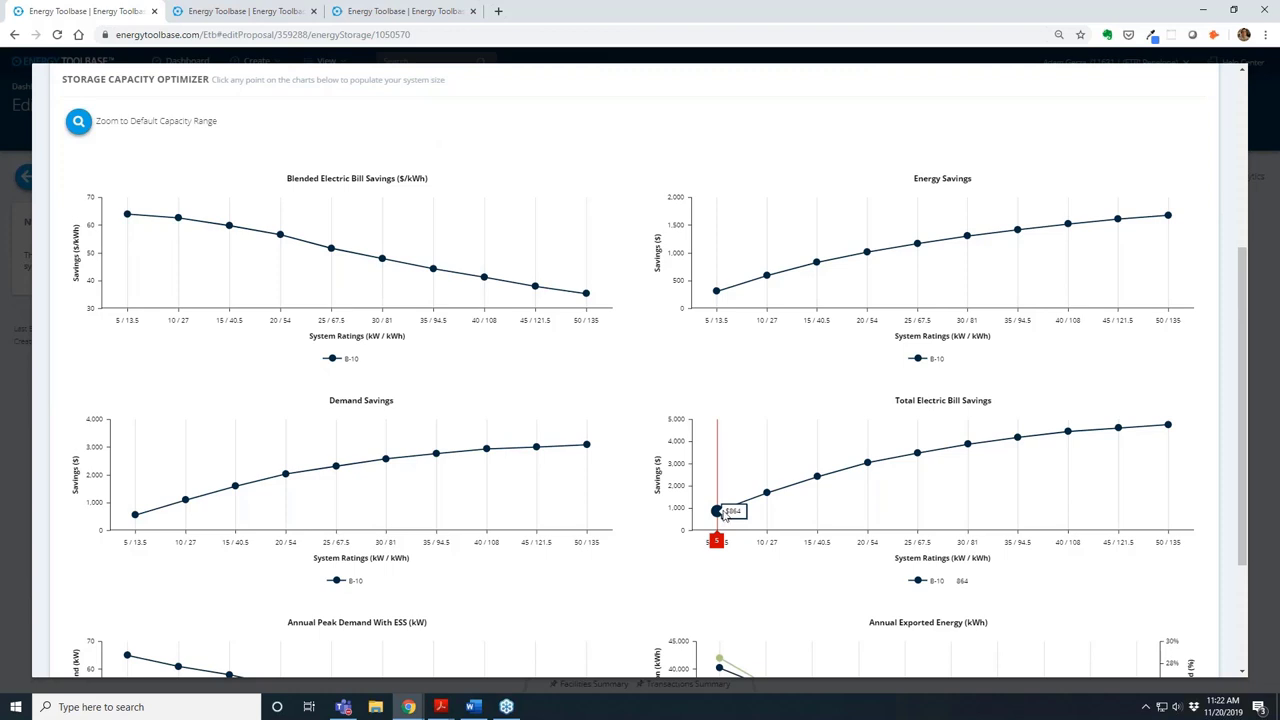
pyautogui.scroll(-1, 720, 490)
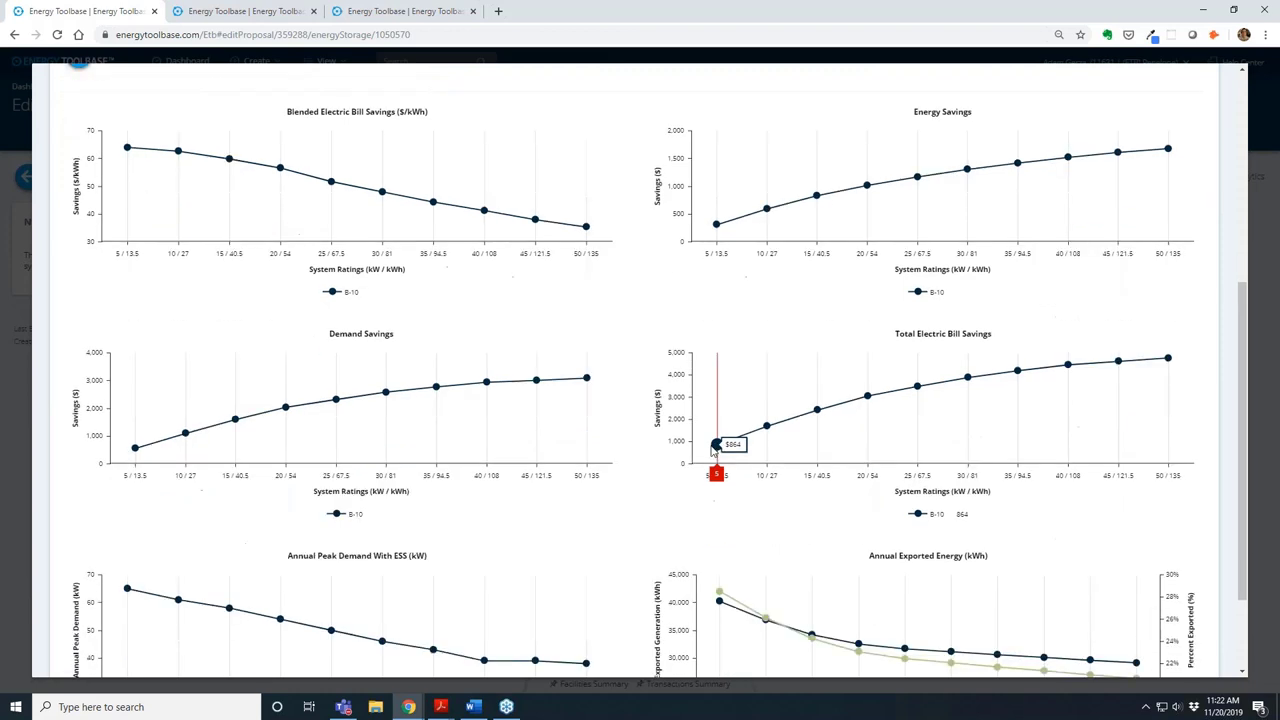
# - Size the system at 20 kW/54 kWh (four Powerwalls), enter a 54000 system cost, and save
pyautogui.click(867, 397)
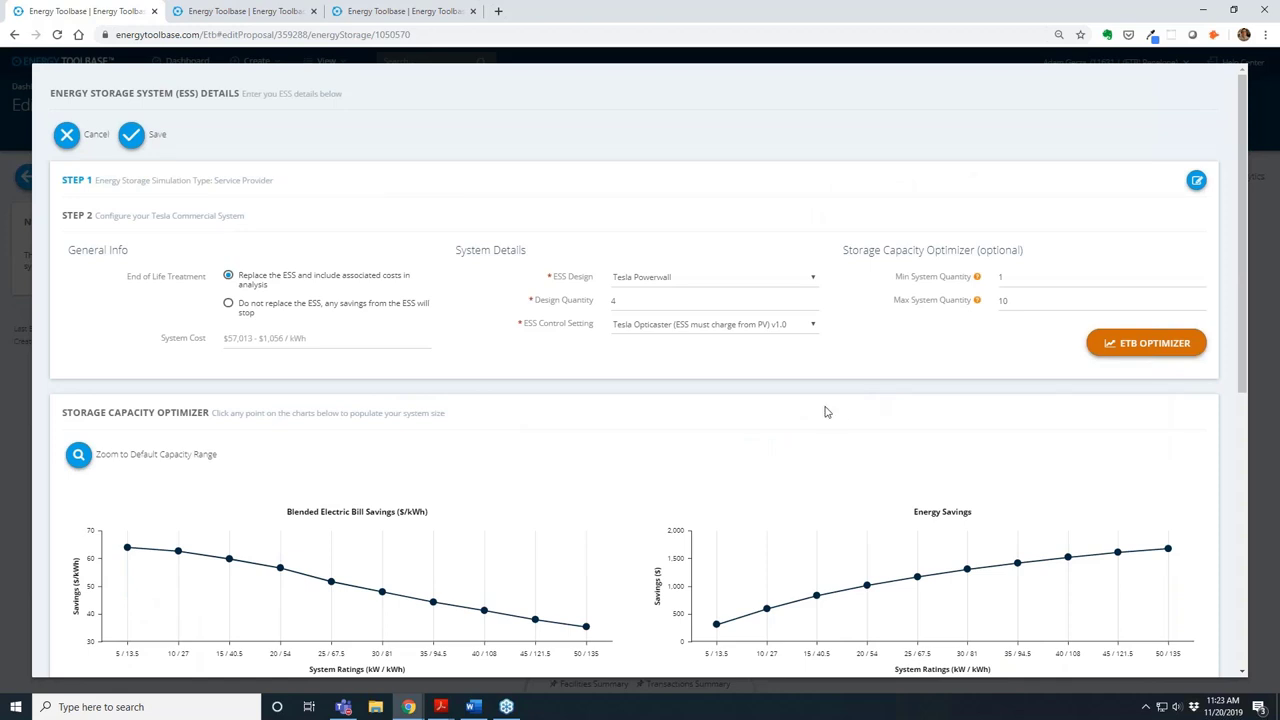
pyautogui.click(332, 339)
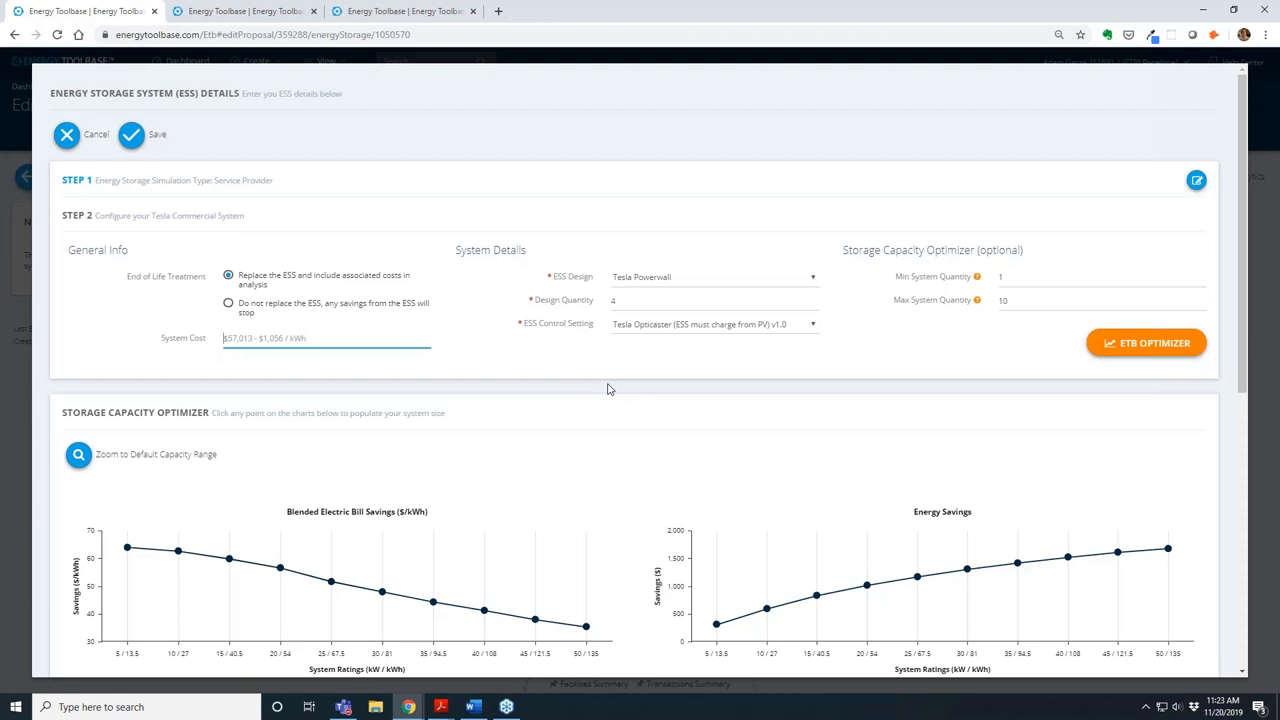
pyautogui.write('54000')
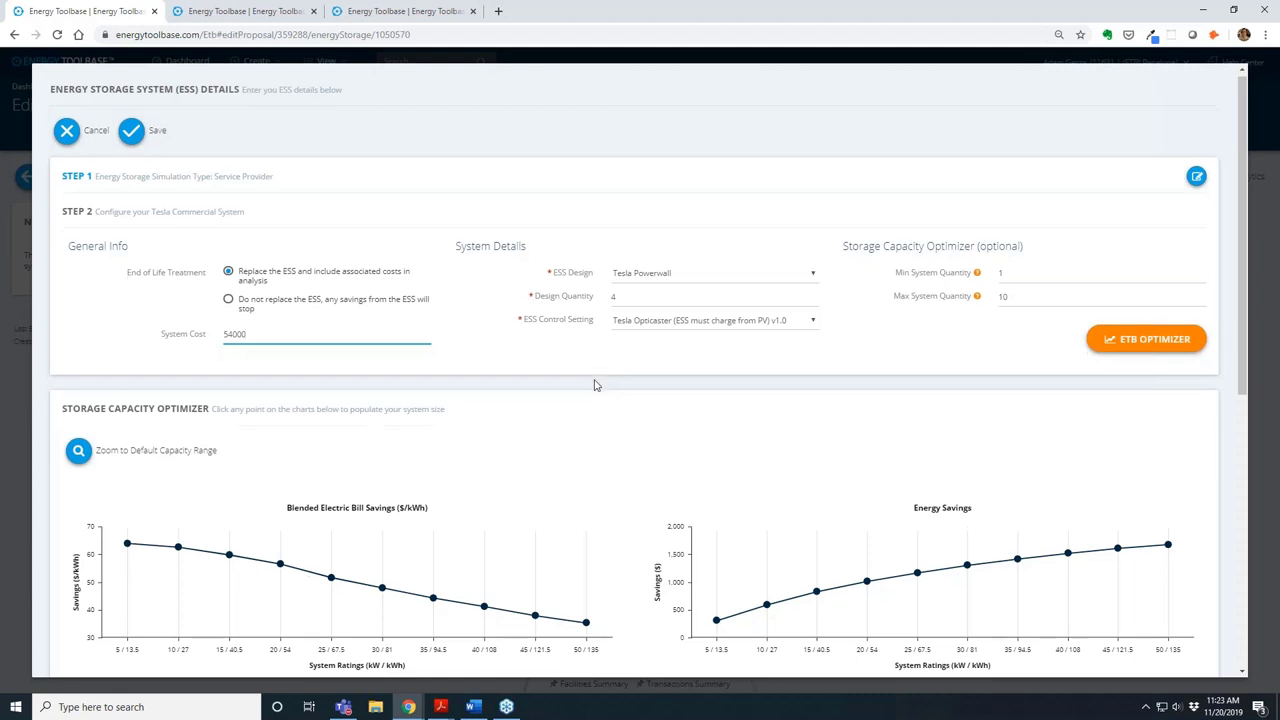
pyautogui.scroll(-1, 594, 385)
pyautogui.scroll(1, 541, 367)
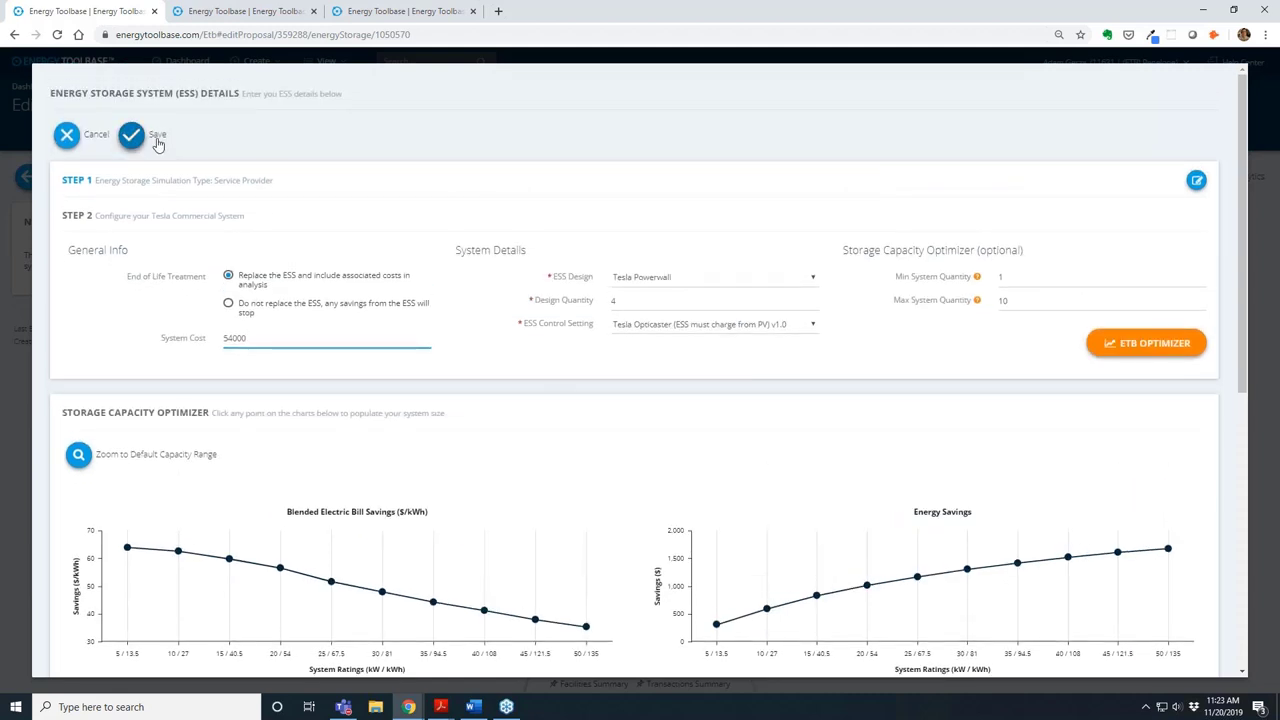
pyautogui.click(145, 133)
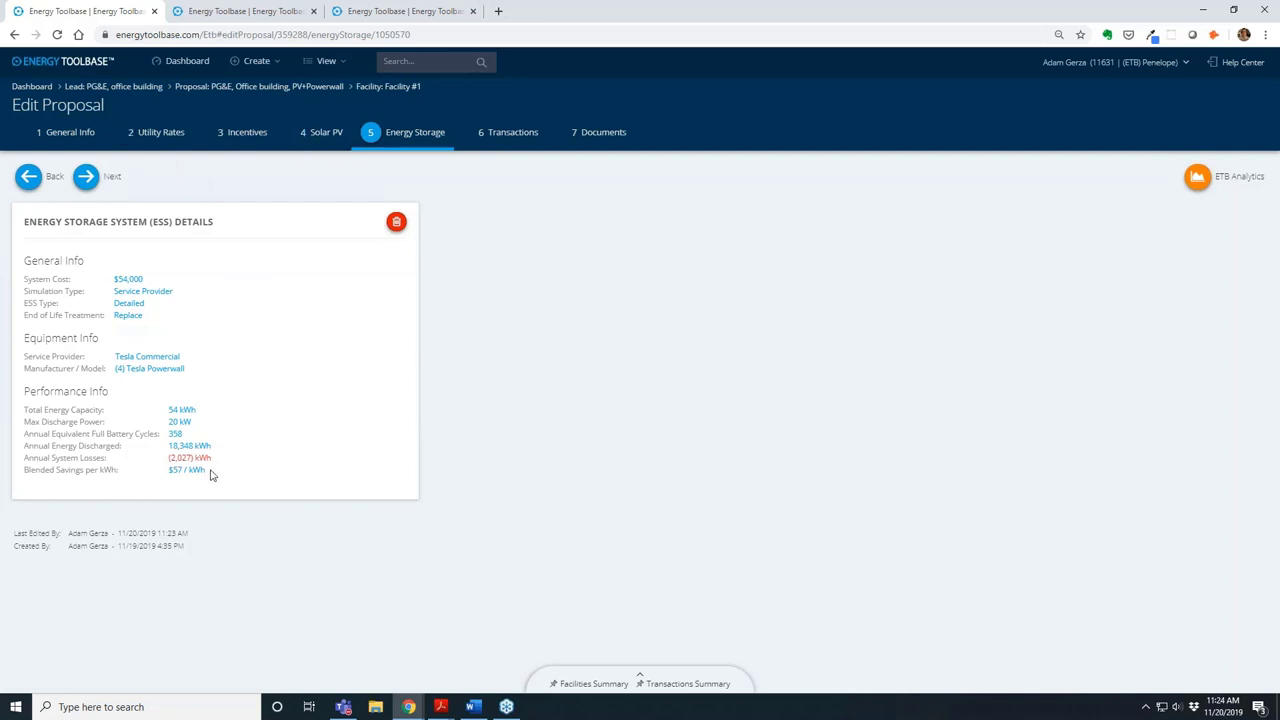
# - Open the Windows launcher to look for Calculator
pyautogui.press('super')
# - Launch Calculator with 'calc', compute 57 × 54 = 3,078, and return to the Energy Toolbase proposal
pyautogui.write('calc')
pyautogui.press('Return')
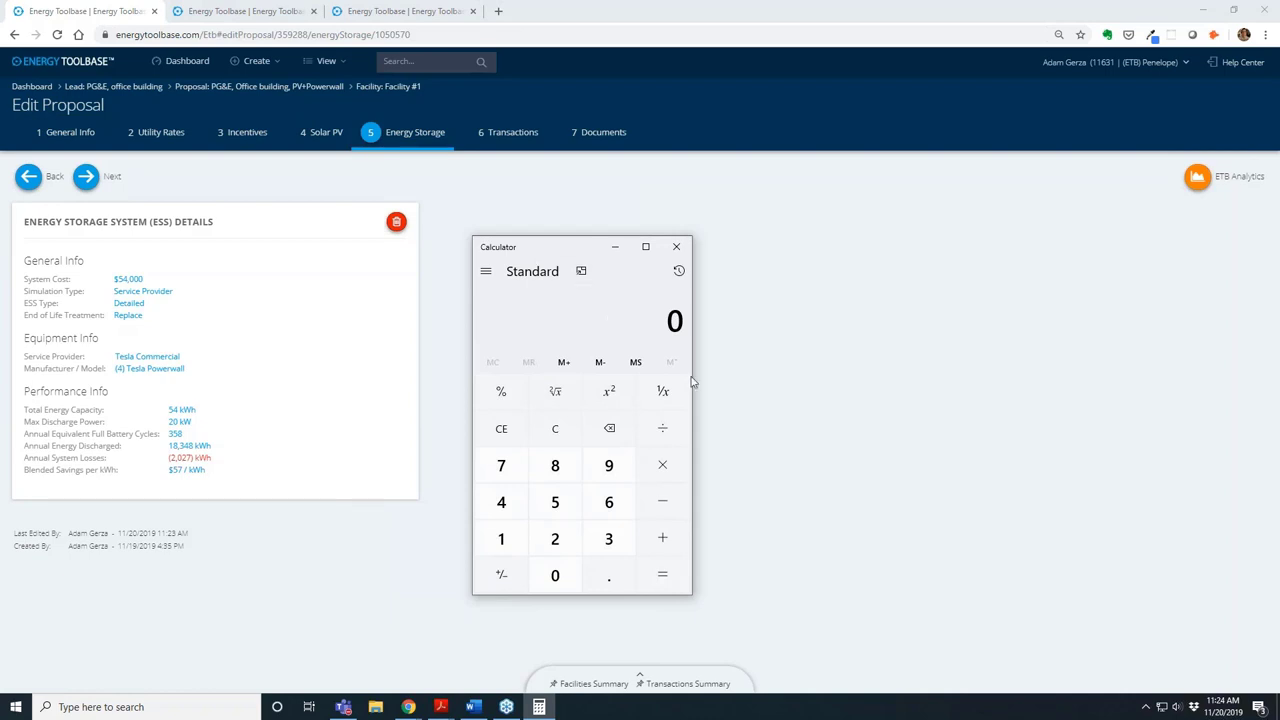
pyautogui.write('57')
pyautogui.press('*')
pyautogui.write('54')
pyautogui.press('Return')
pyautogui.click(878, 507)
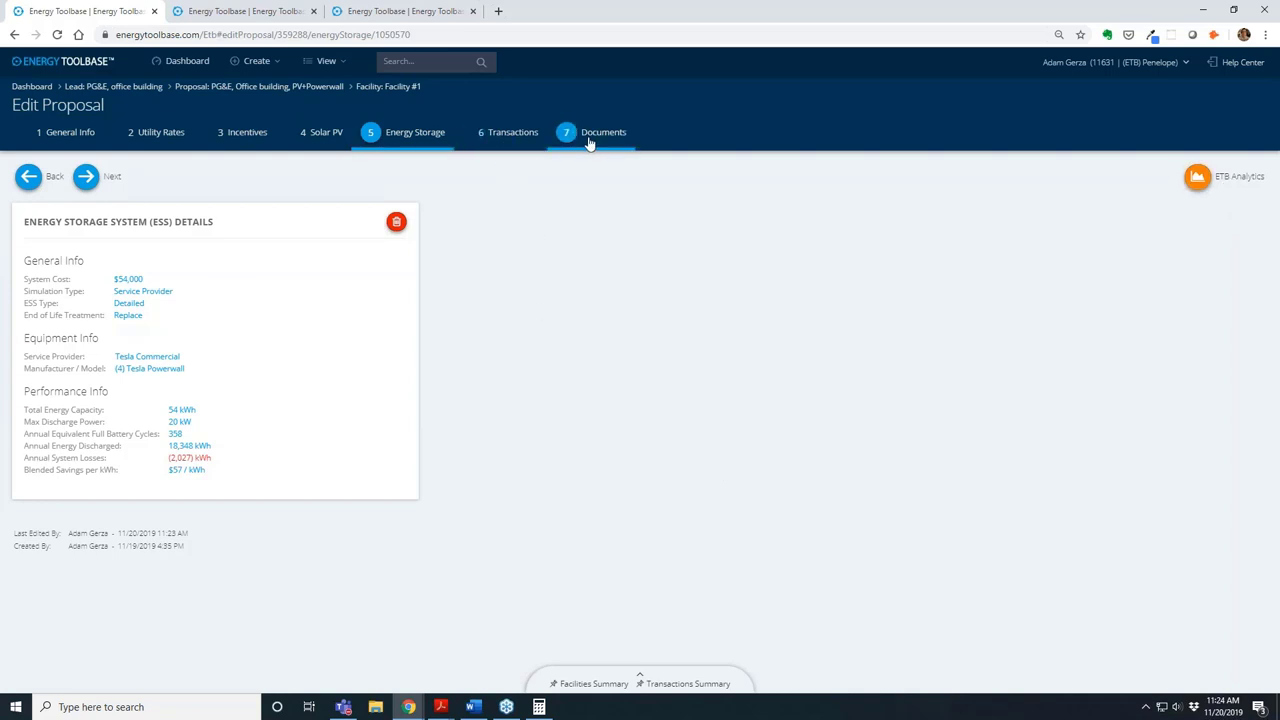
# - Go to the 6 Transactions step and add Transaction 1 to see its six transaction types
pyautogui.click(510, 140)
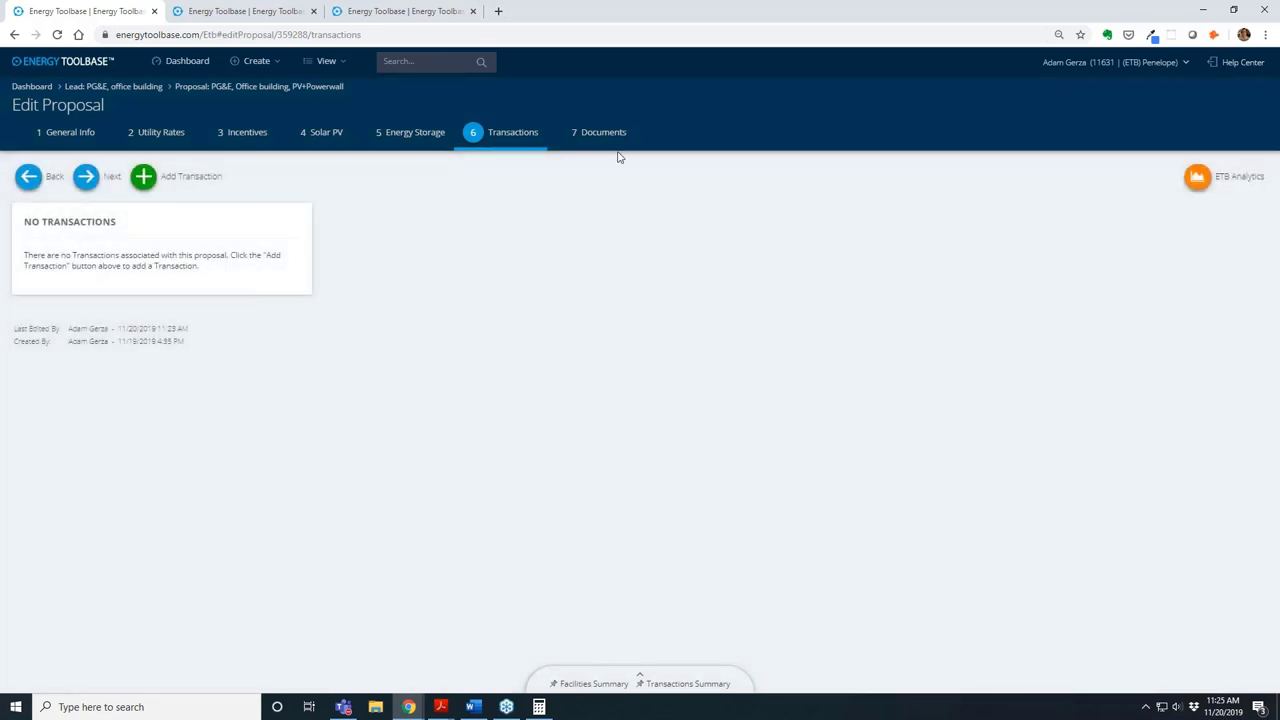
pyautogui.click(199, 181)
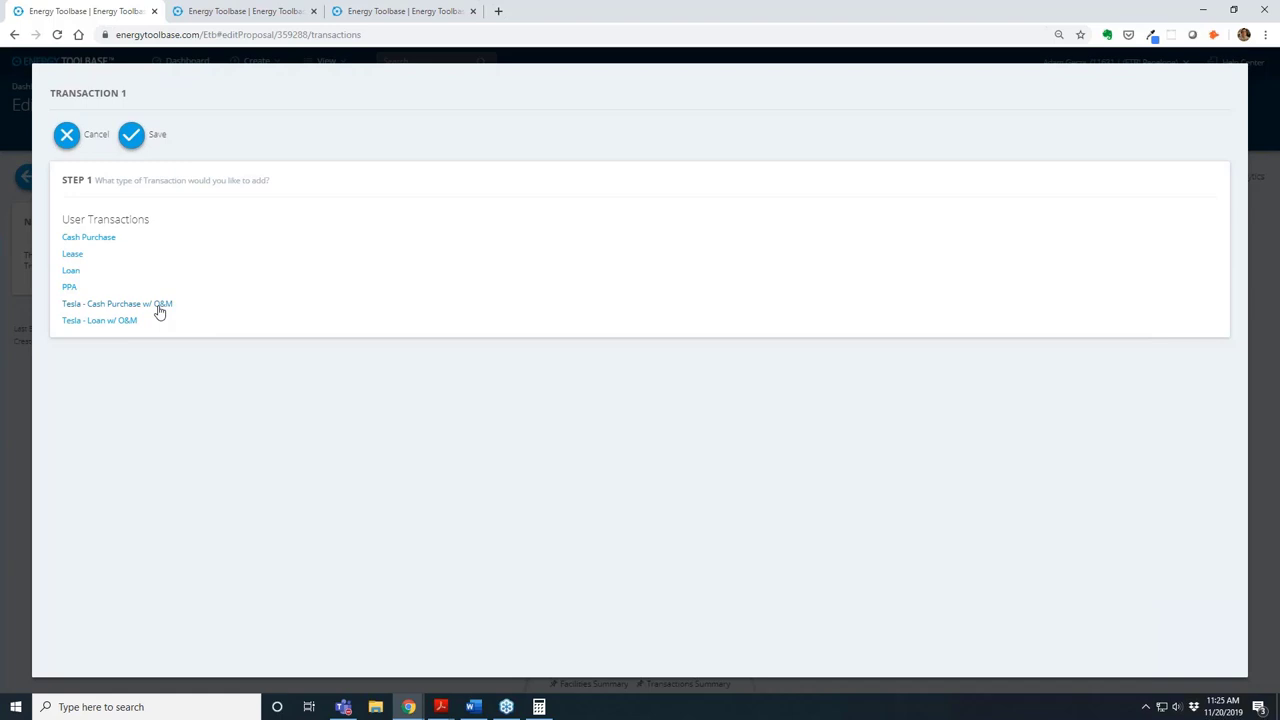
# - Choose the Tesla - Cash Purchase w/ O&M transaction with a 20-year cash flow term
pyautogui.click(158, 312)
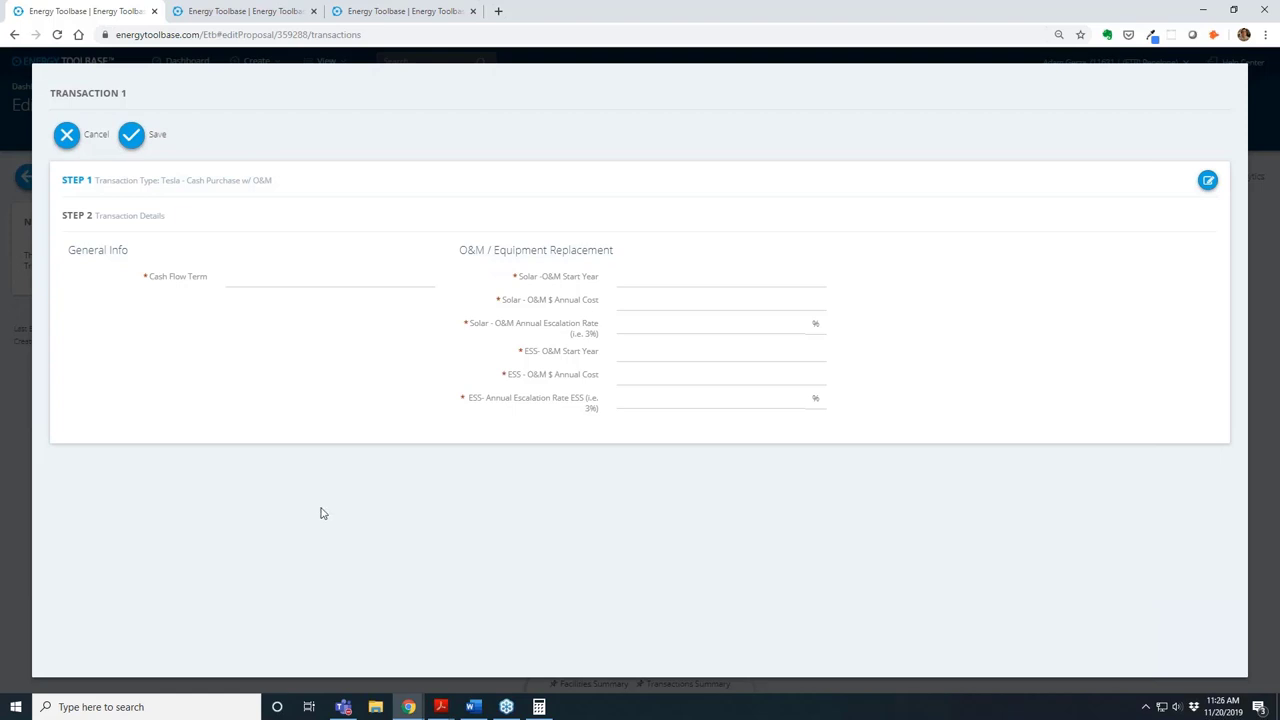
pyautogui.click(267, 278)
pyautogui.write('20')
# - Start solar O&M in year 11 at $150 with 0 escalation, zero the ESS fields, and save
pyautogui.click(729, 278)
pyautogui.write('150')
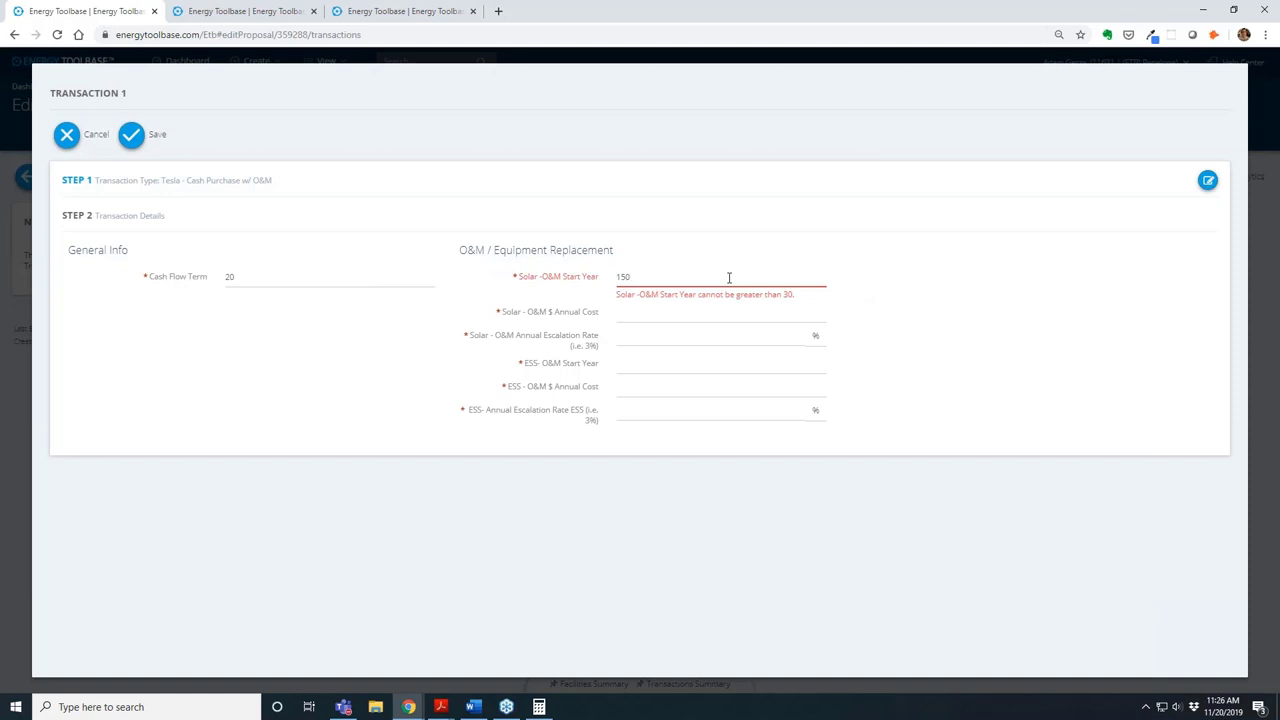
pyautogui.press('BackSpace')
pyautogui.press('BackSpace')
pyautogui.press('BackSpace')
pyautogui.write('11')
pyautogui.press('Tab')
pyautogui.write('150')
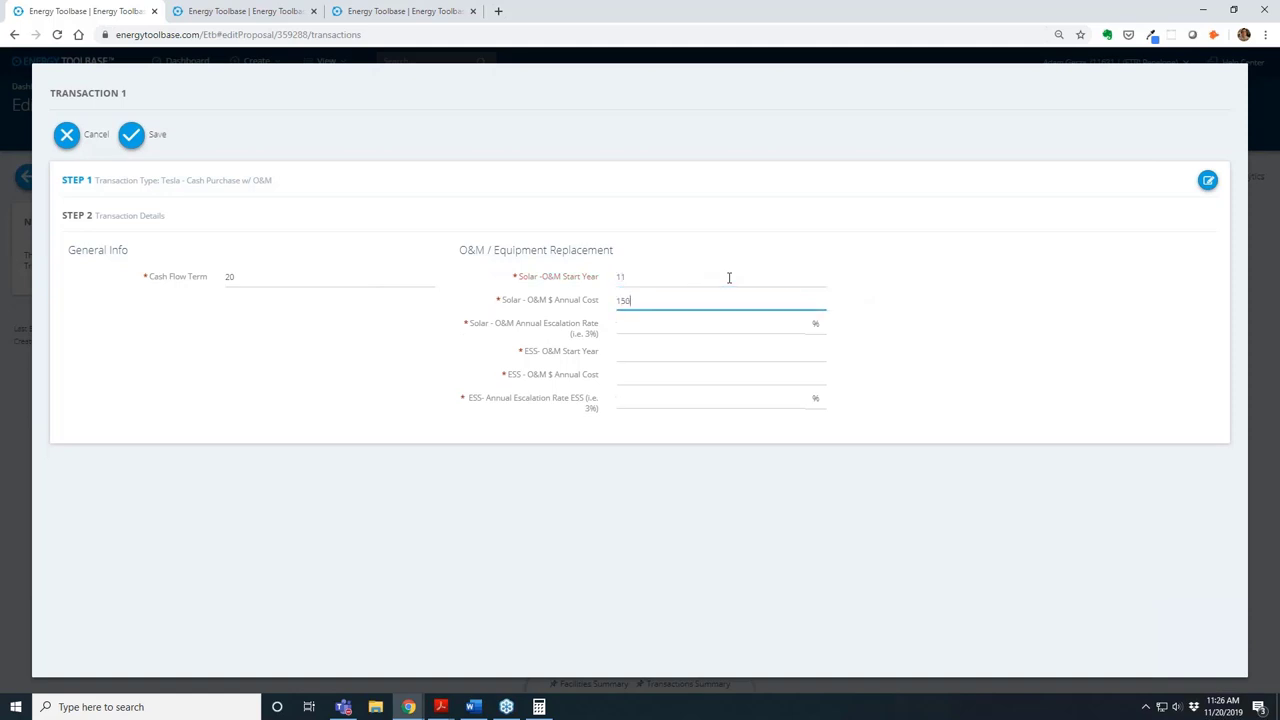
pyautogui.press('Tab')
pyautogui.write('0')
pyautogui.press('Tab')
pyautogui.press('Tab')
pyautogui.press('Tab')
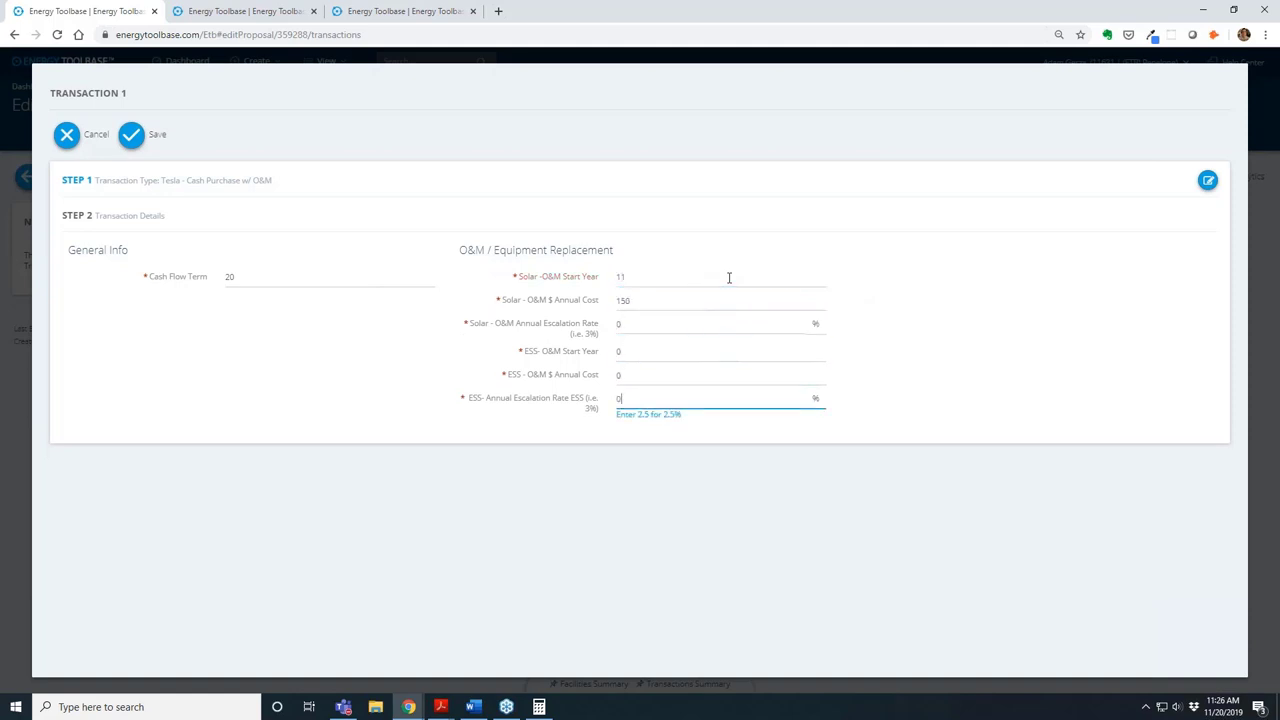
pyautogui.click(153, 140)
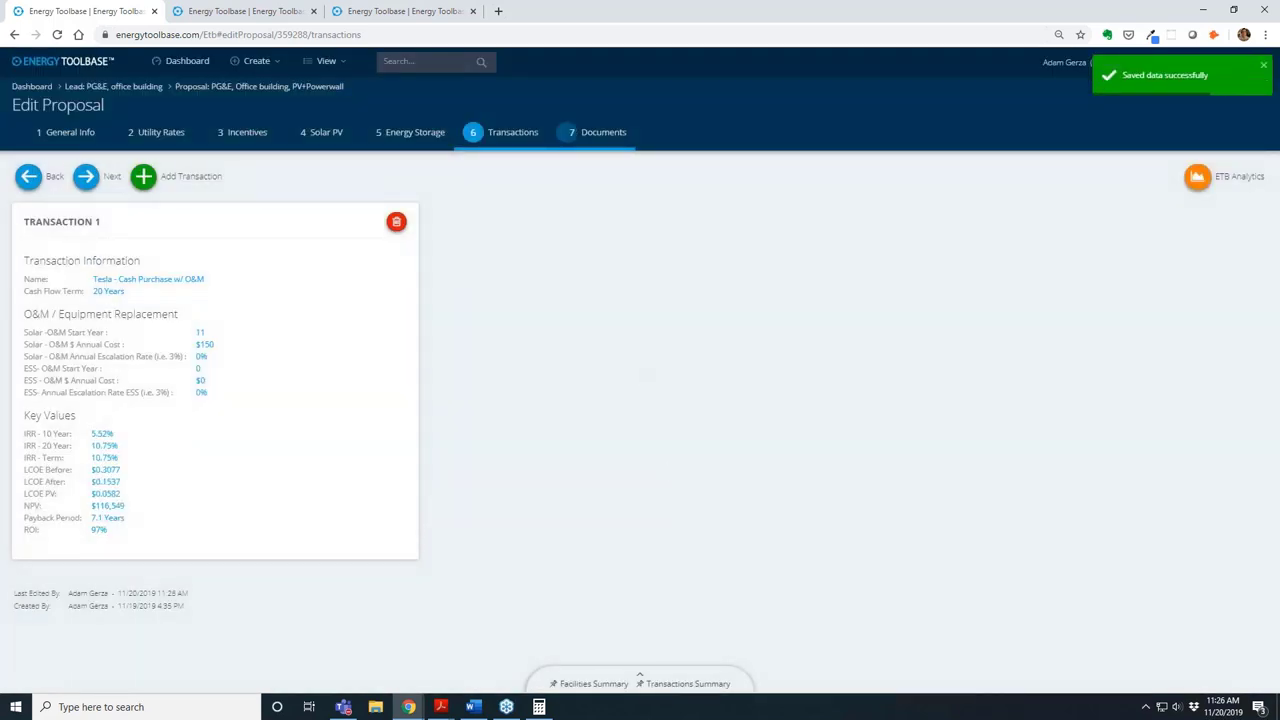
# - Open the Documents step: ETB Legacy - PV & ESS, Powerwall addendum and Energy Storage templates
pyautogui.click(595, 132)
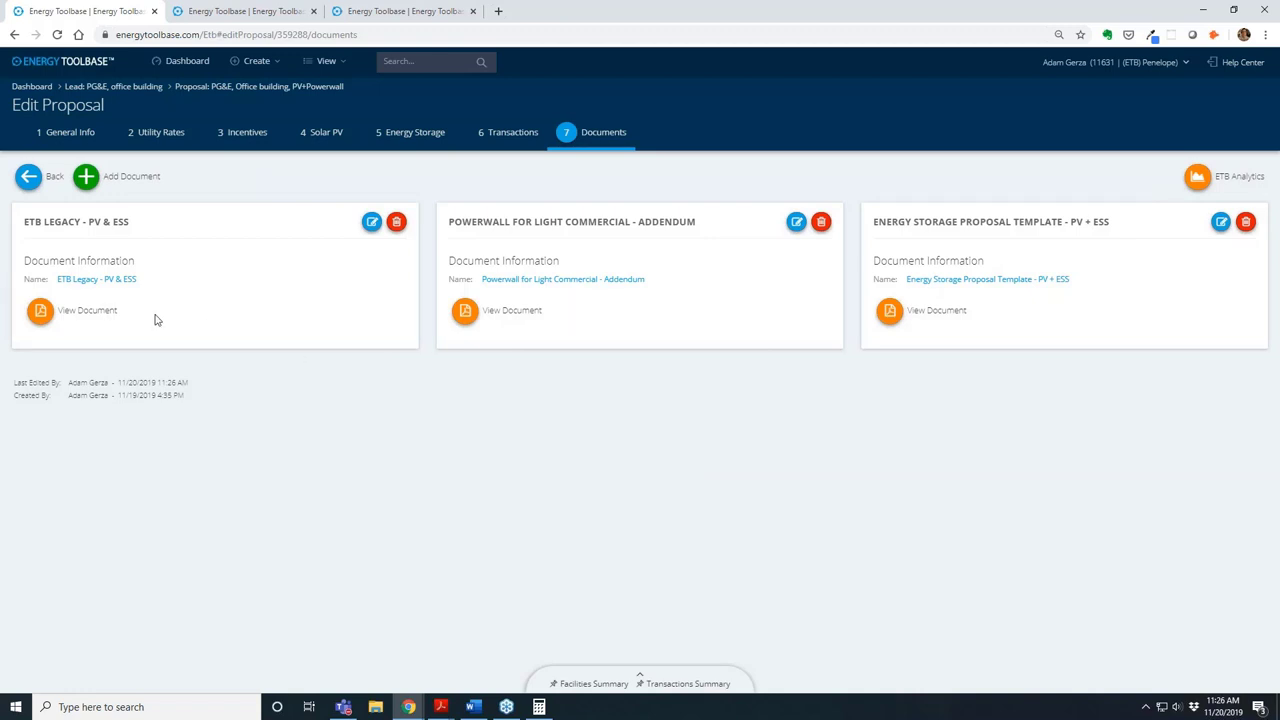
# - View the ETB Legacy report's Project Summary and Tesla cash flow (7.1-year payback, $310,134), then go back
pyautogui.click(86, 312)
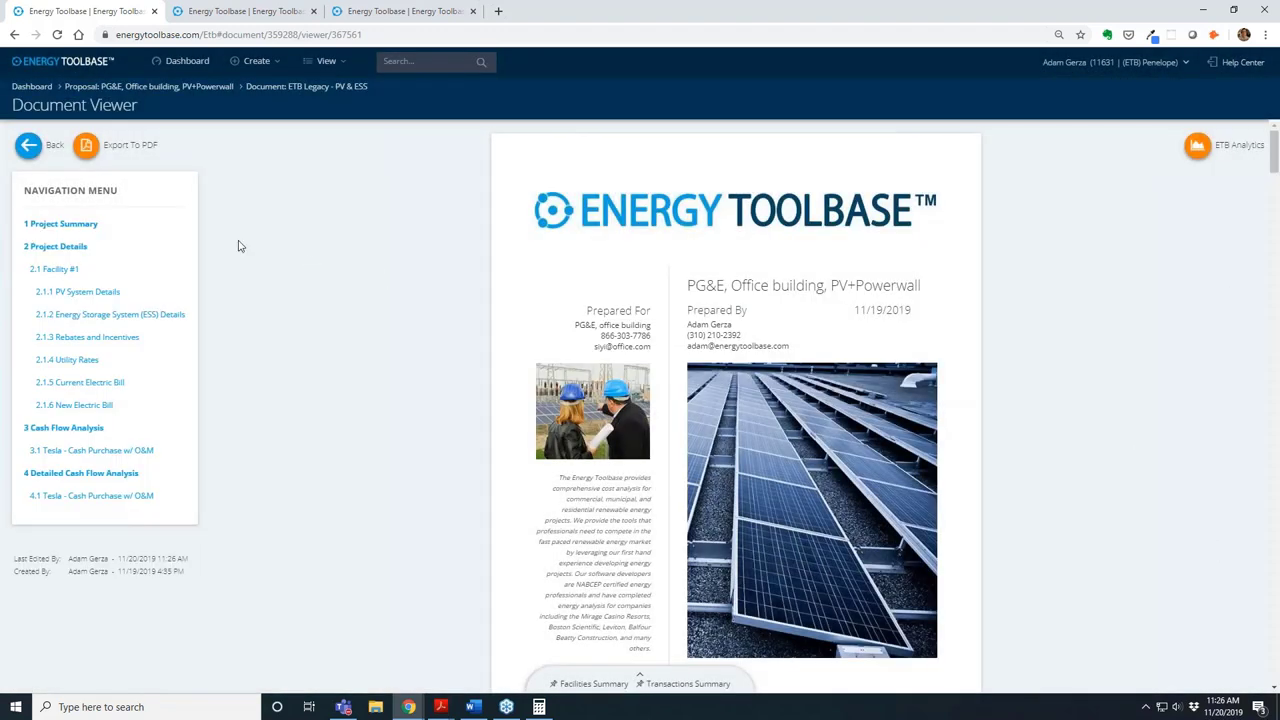
pyautogui.click(52, 223)
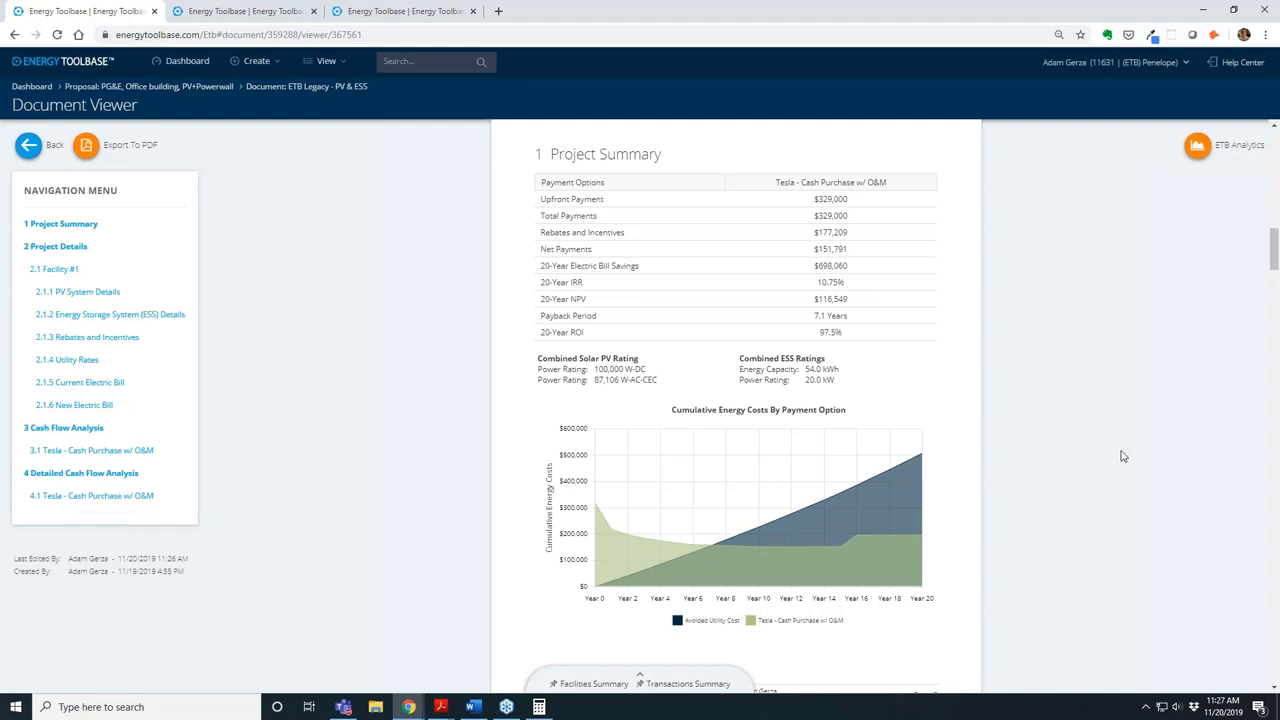
pyautogui.click(143, 452)
pyautogui.hotkey('ctrl', '+')
pyautogui.scroll(1, 1040, 510)
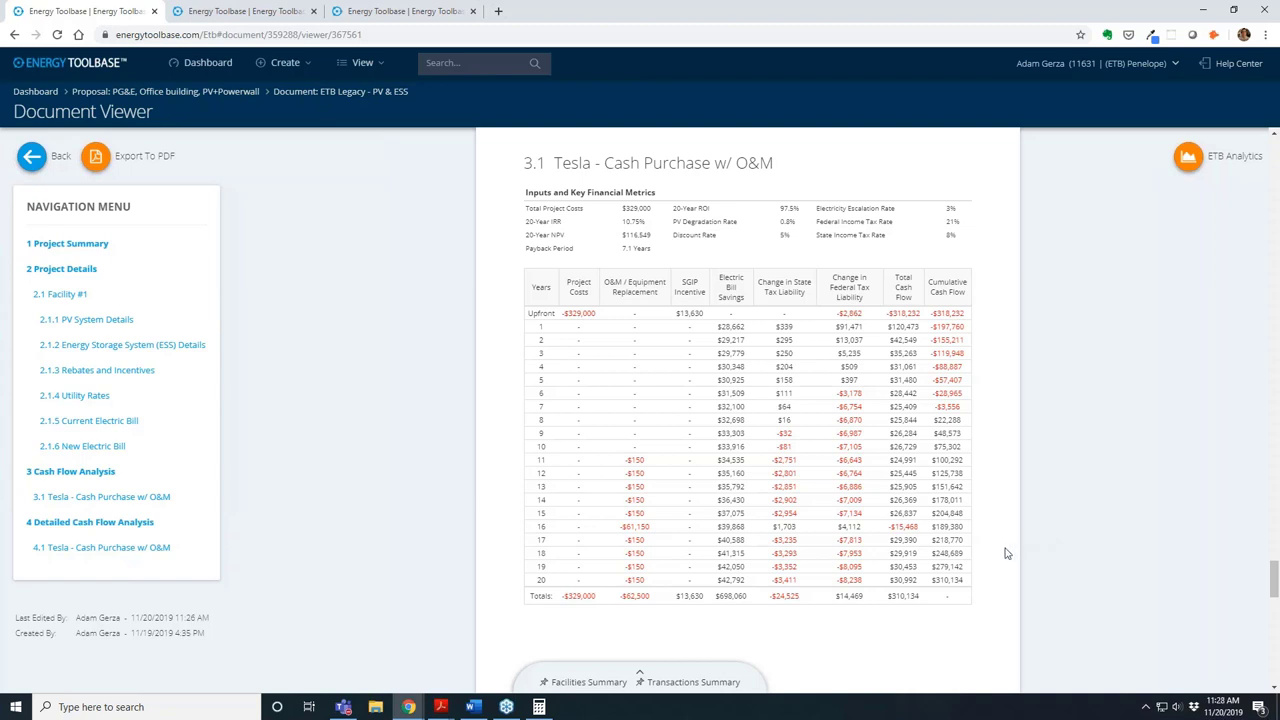
pyautogui.click(31, 156)
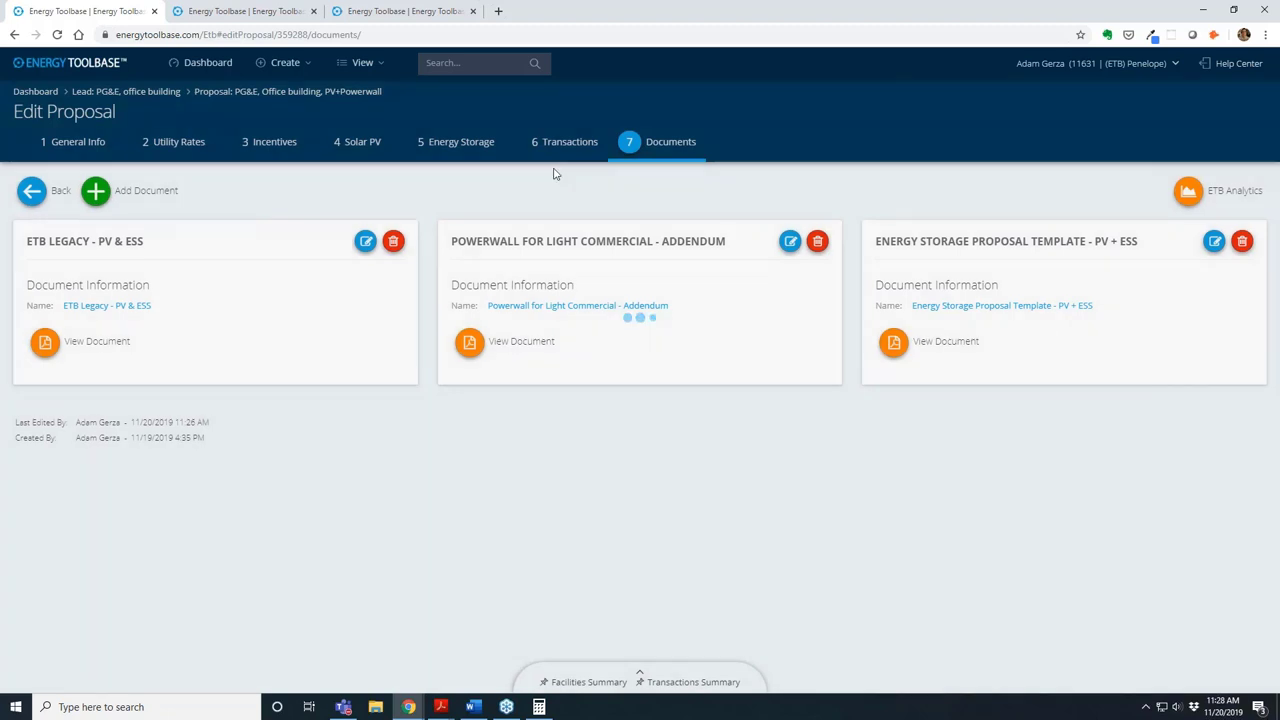
# - Change Transaction 1's Cash Flow Term to 25 years and save it
pyautogui.click(560, 145)
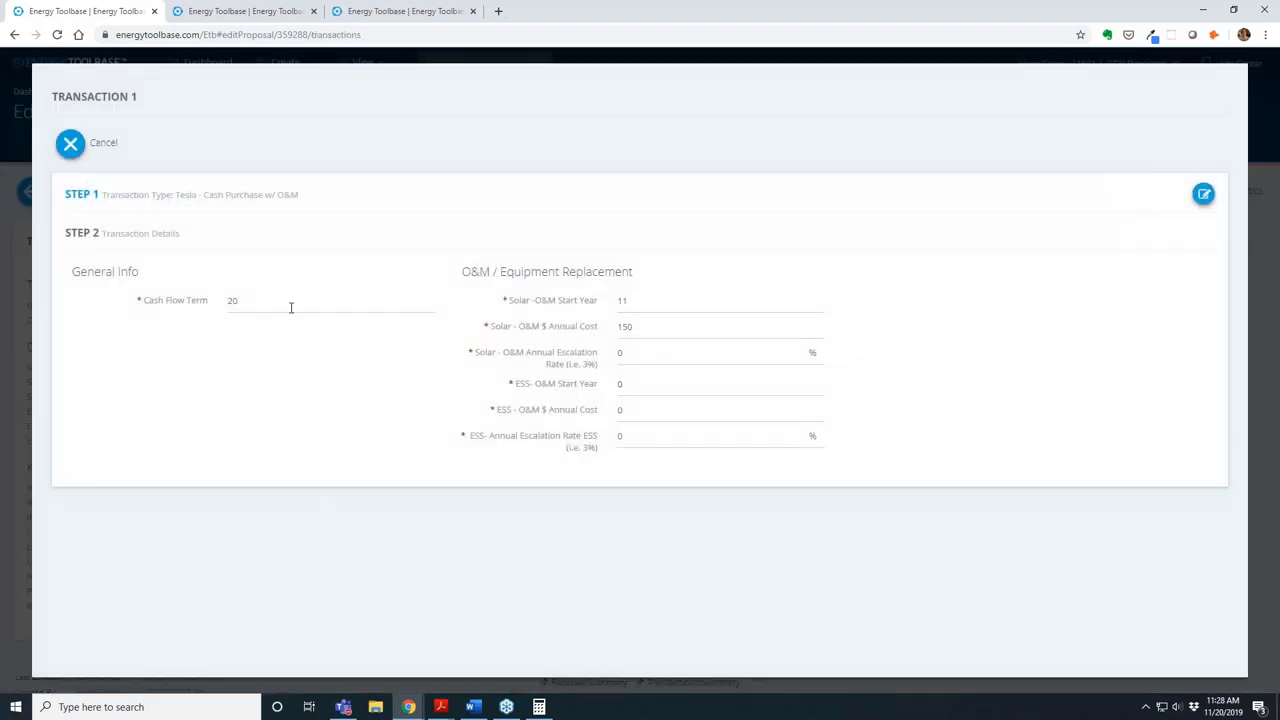
pyautogui.click(291, 307)
pyautogui.write('25')
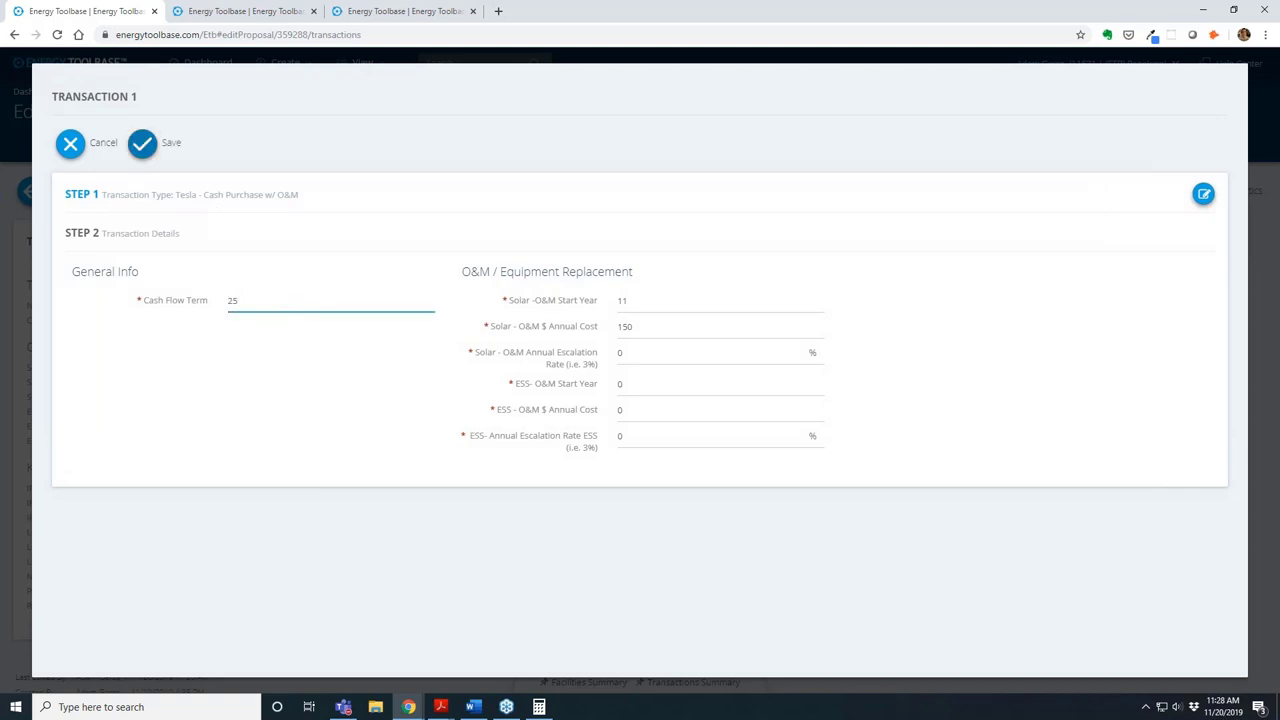
pyautogui.click(142, 143)
pyautogui.click(668, 143)
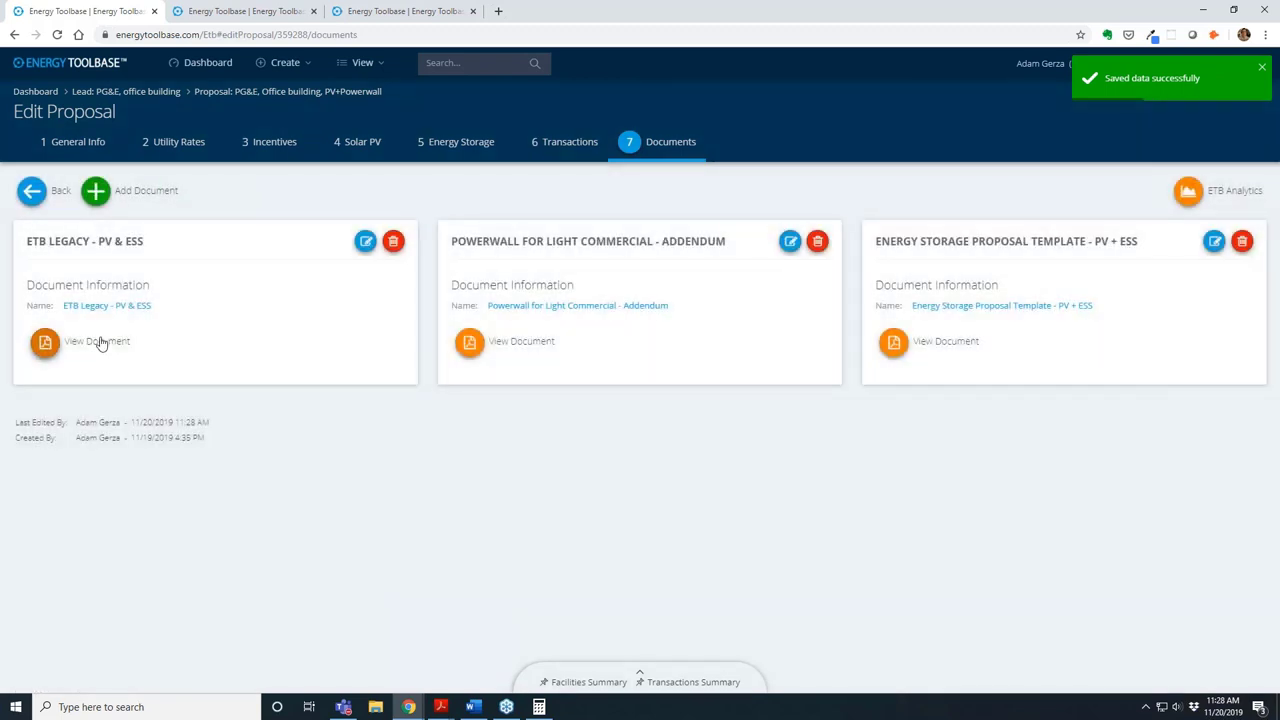
# - Reopen ETB Legacy at section 3.1 to confirm the 25-year cash flow reaching $473,339
pyautogui.click(100, 341)
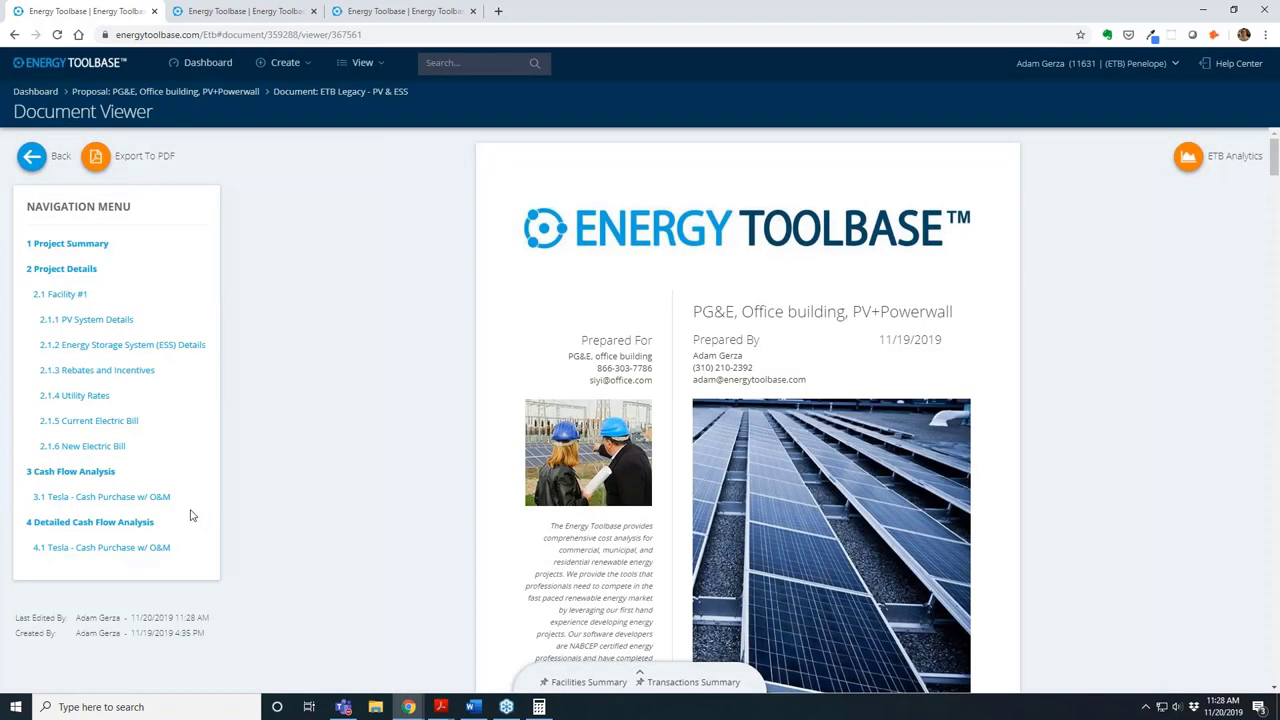
pyautogui.click(157, 496)
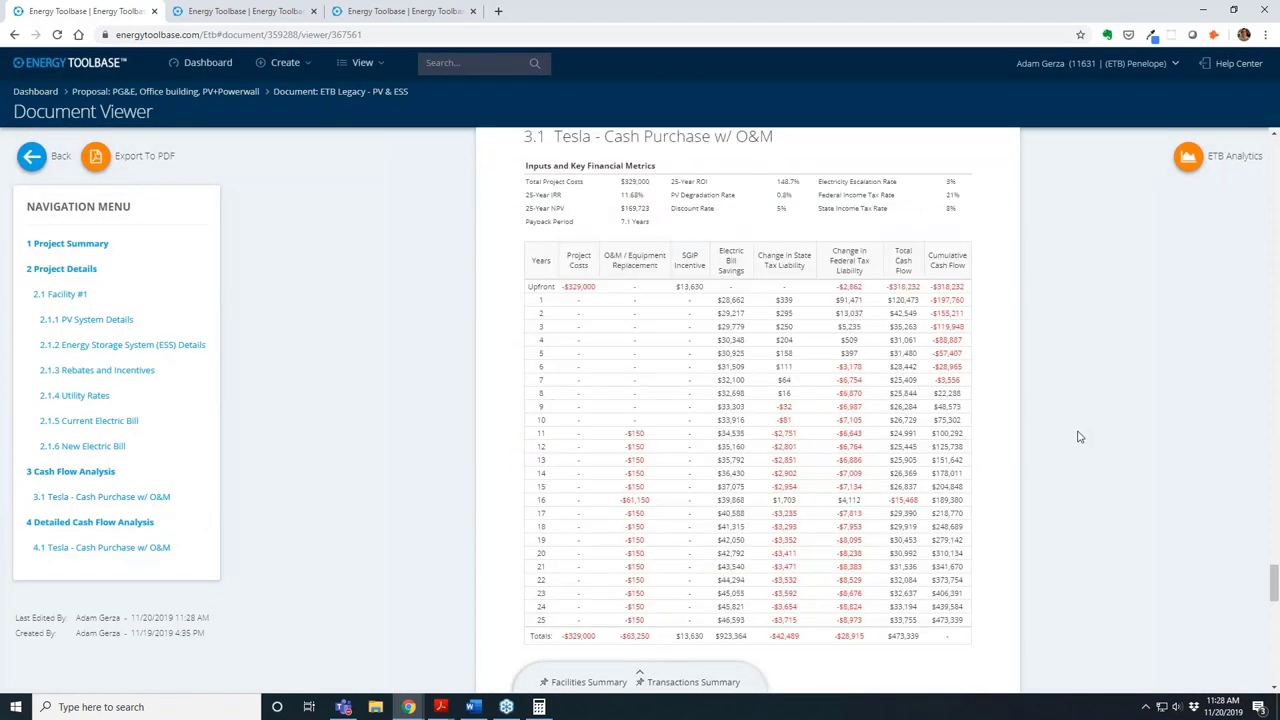
pyautogui.scroll(-1, 1080, 440)
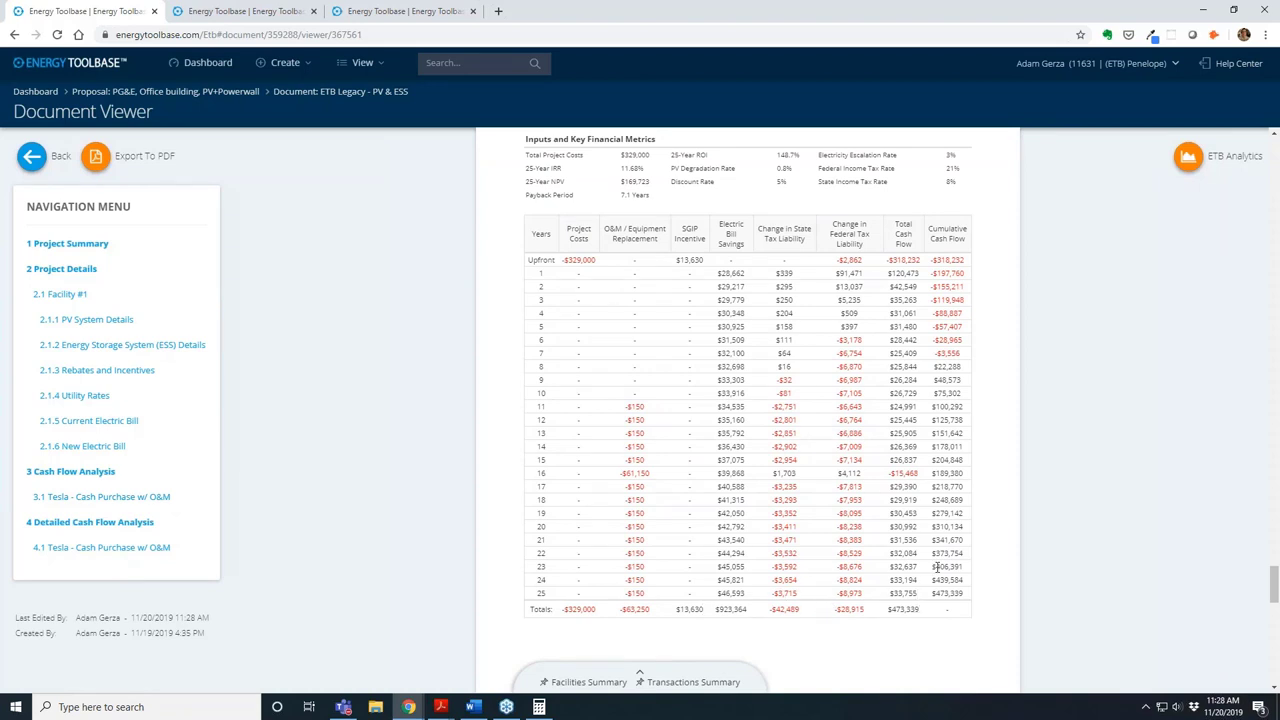
pyautogui.scroll(1, 937, 566)
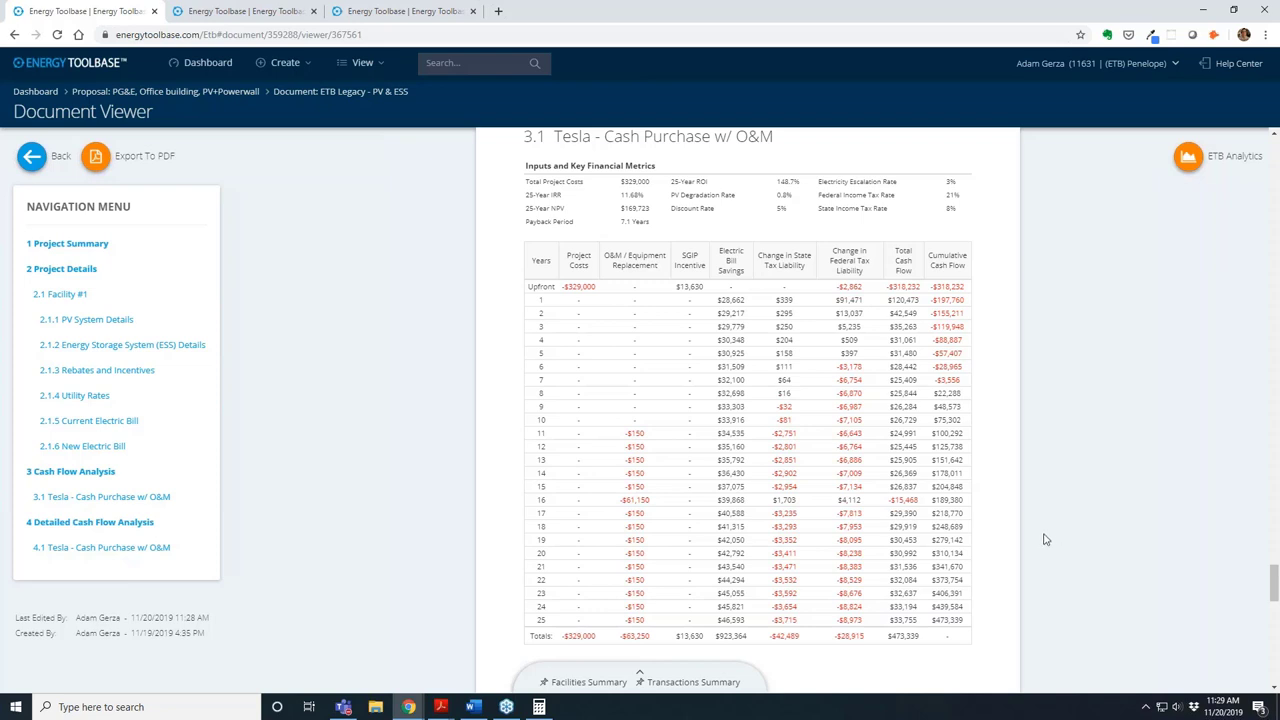
# - Open the Powerwall for Light Commercial addendum and scroll through its highlights and Applications page
pyautogui.click(33, 160)
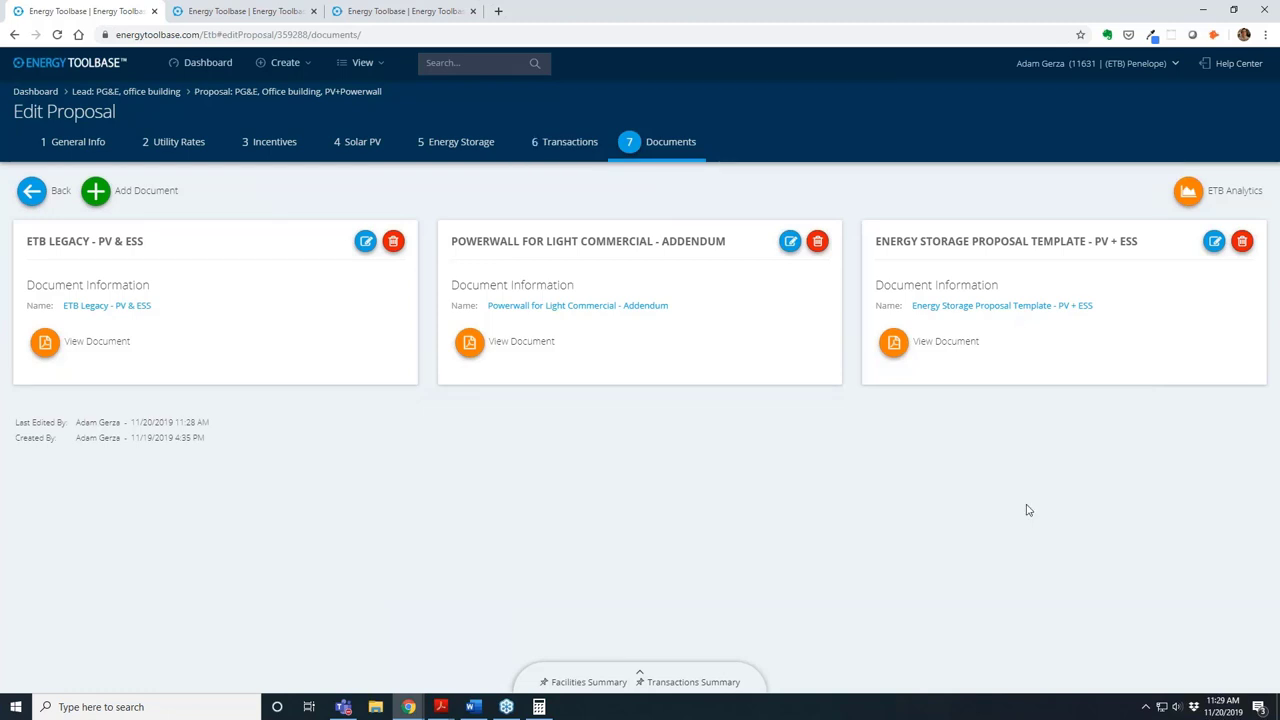
pyautogui.click(530, 352)
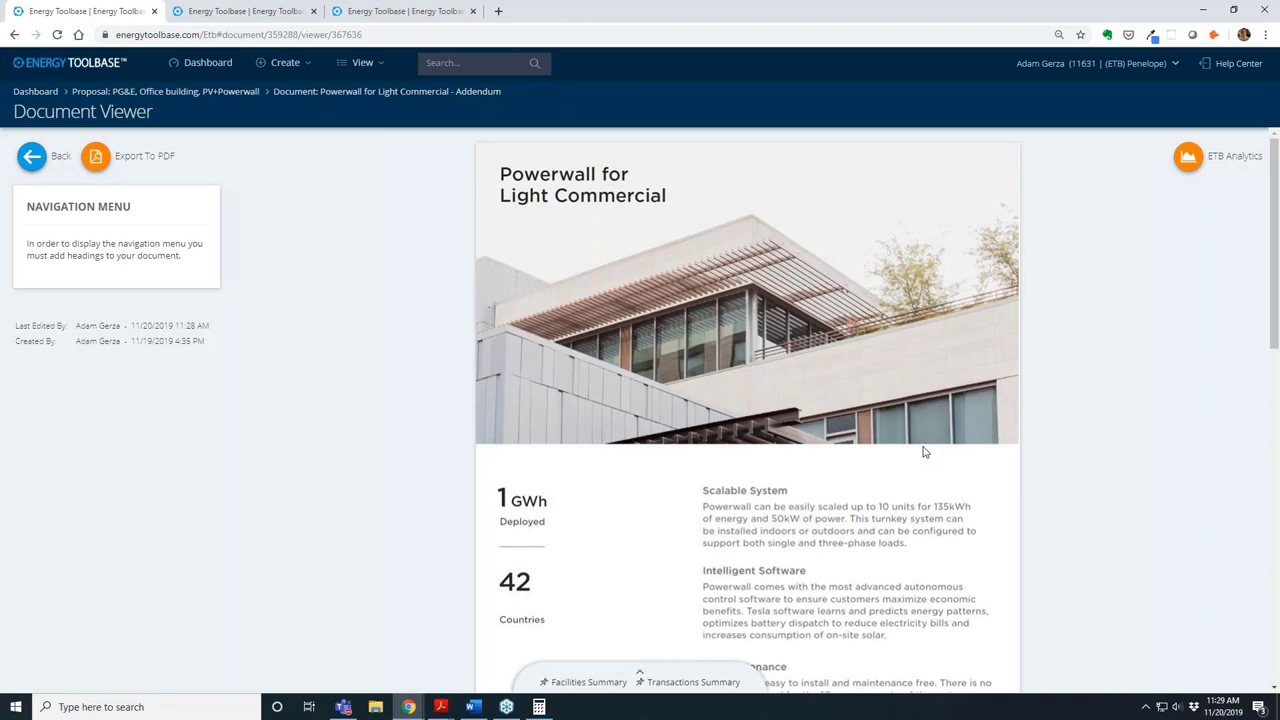
pyautogui.hotkey('ctrl', '-')
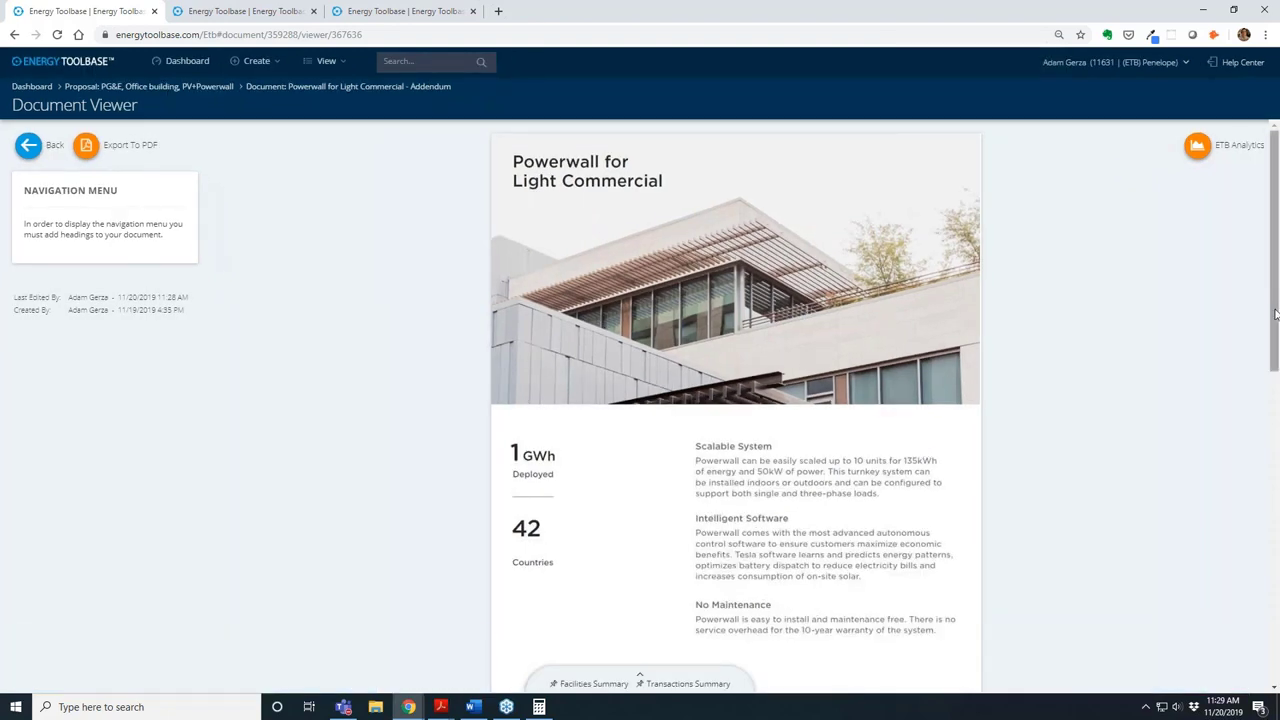
pyautogui.moveTo(1275, 314); pyautogui.dragTo(1275, 315)
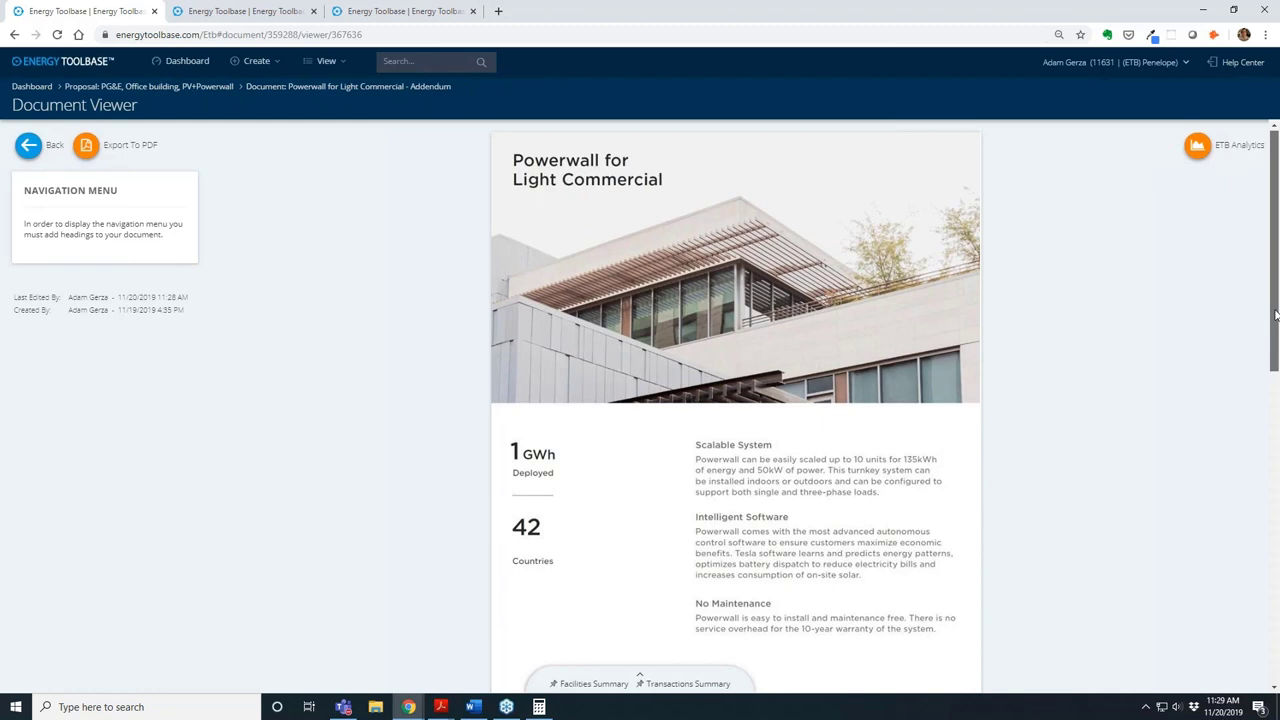
pyautogui.moveTo(1275, 316); pyautogui.dragTo(1277, 589)
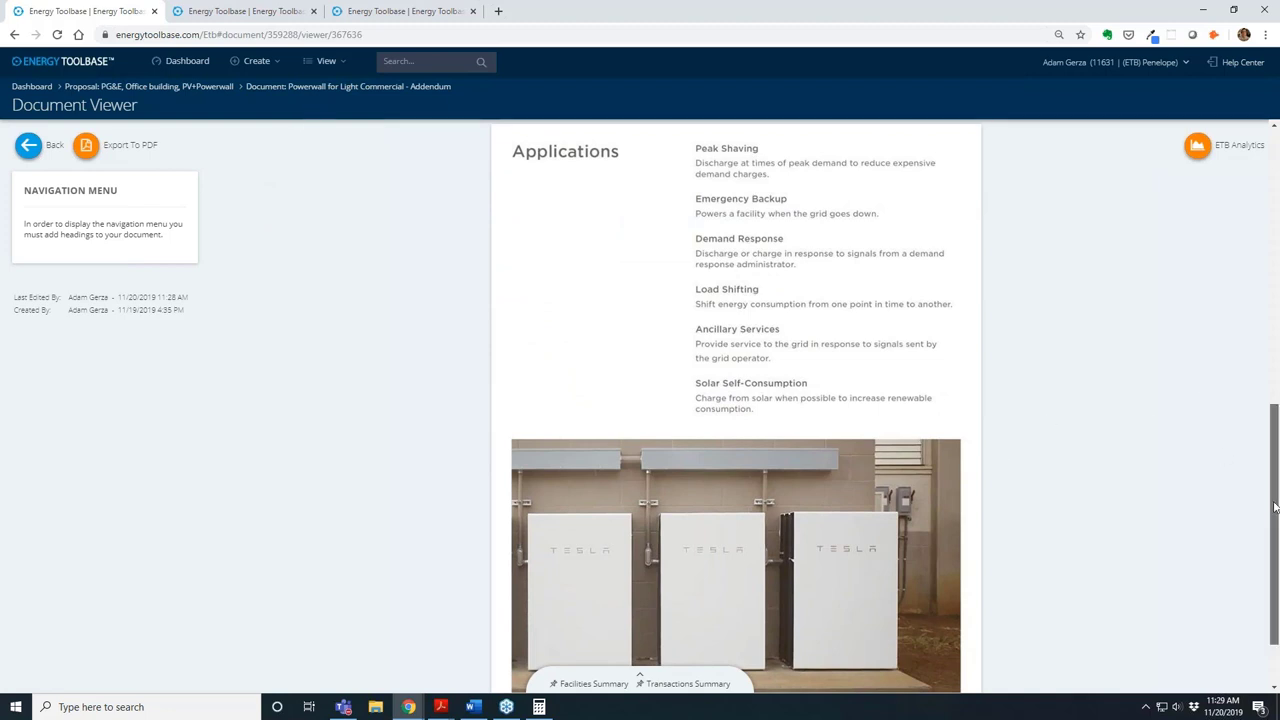
pyautogui.scroll(1, 1274, 508)
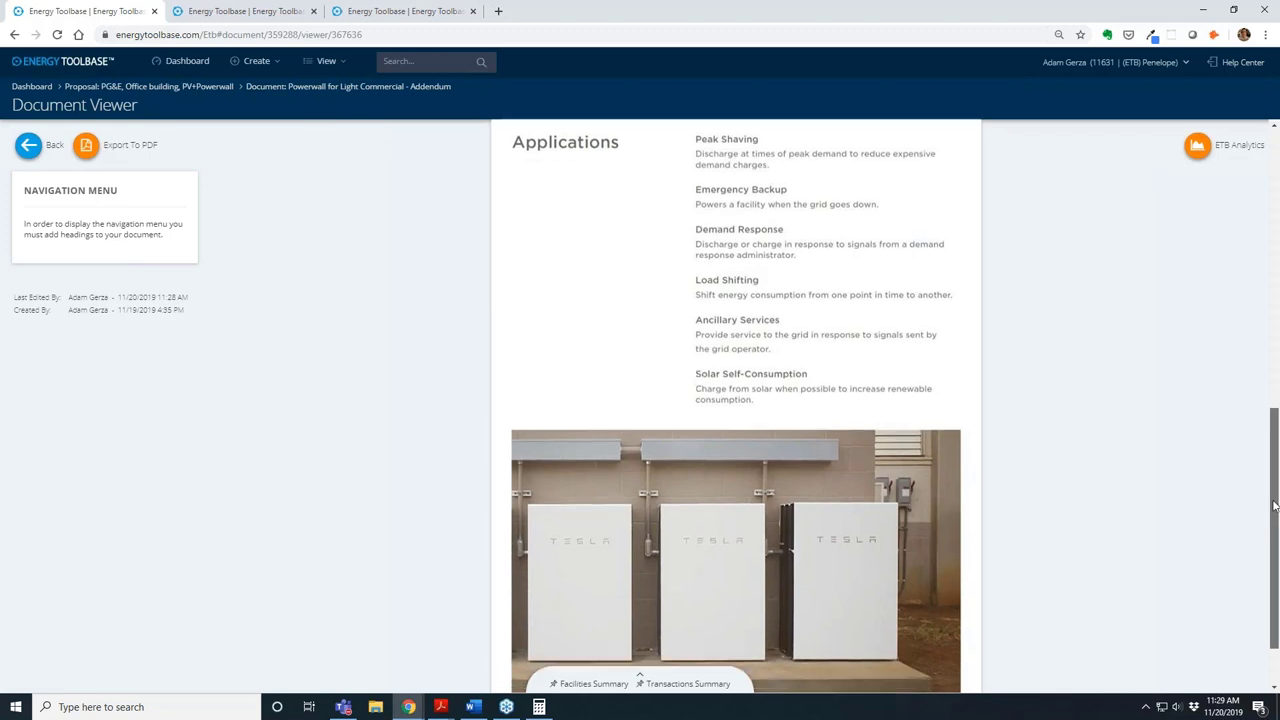
pyautogui.moveTo(1276, 505)
pyautogui.mouseDown()
pyautogui.moveTo(1277, 572)
pyautogui.moveTo(1276, 485)
pyautogui.mouseUp()
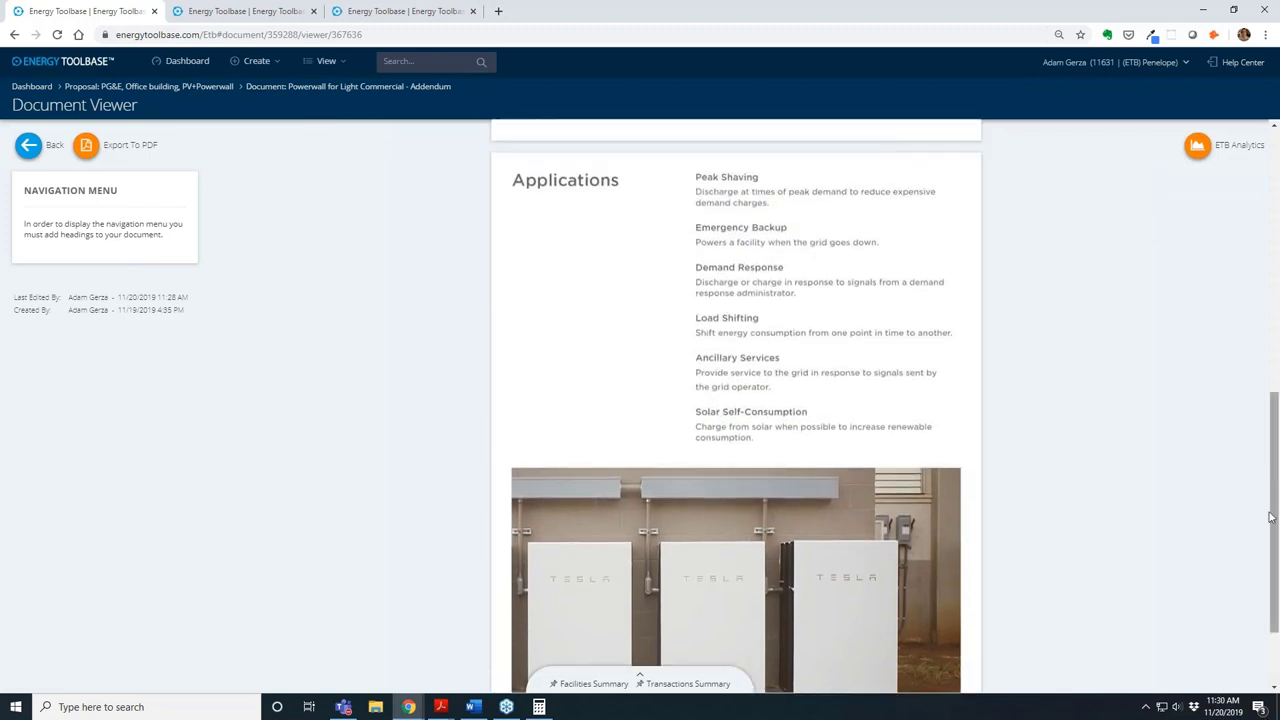
pyautogui.moveTo(1272, 520); pyautogui.dragTo(1276, 253)
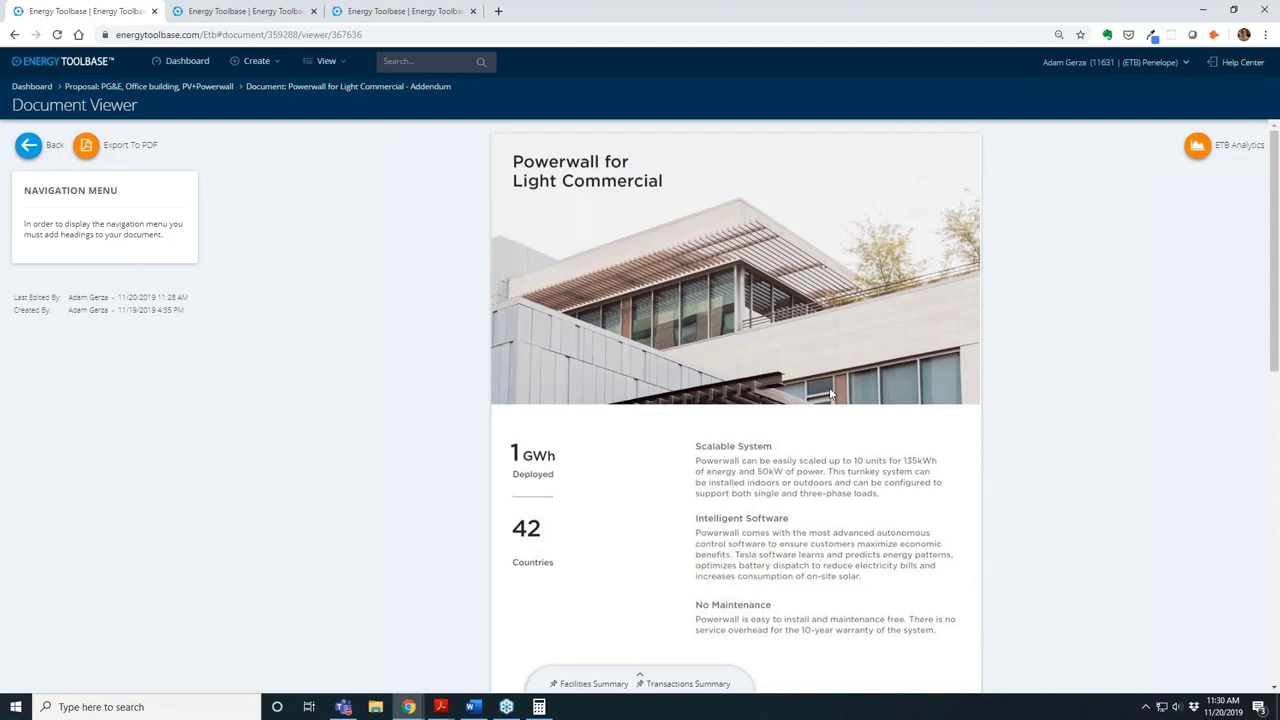
# - Open ETB Analytics and show the Demand Profile Visualization for 1/22/2014–2/22/2014
pyautogui.click(20, 152)
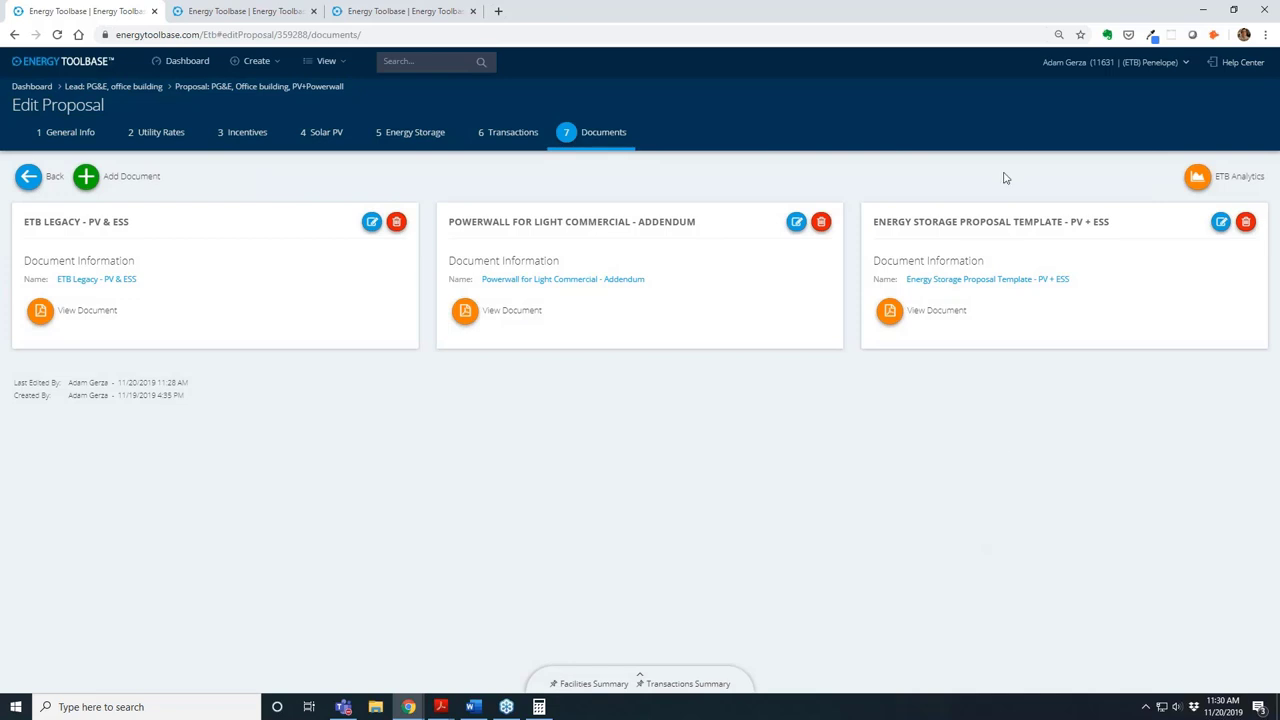
pyautogui.click(1237, 187)
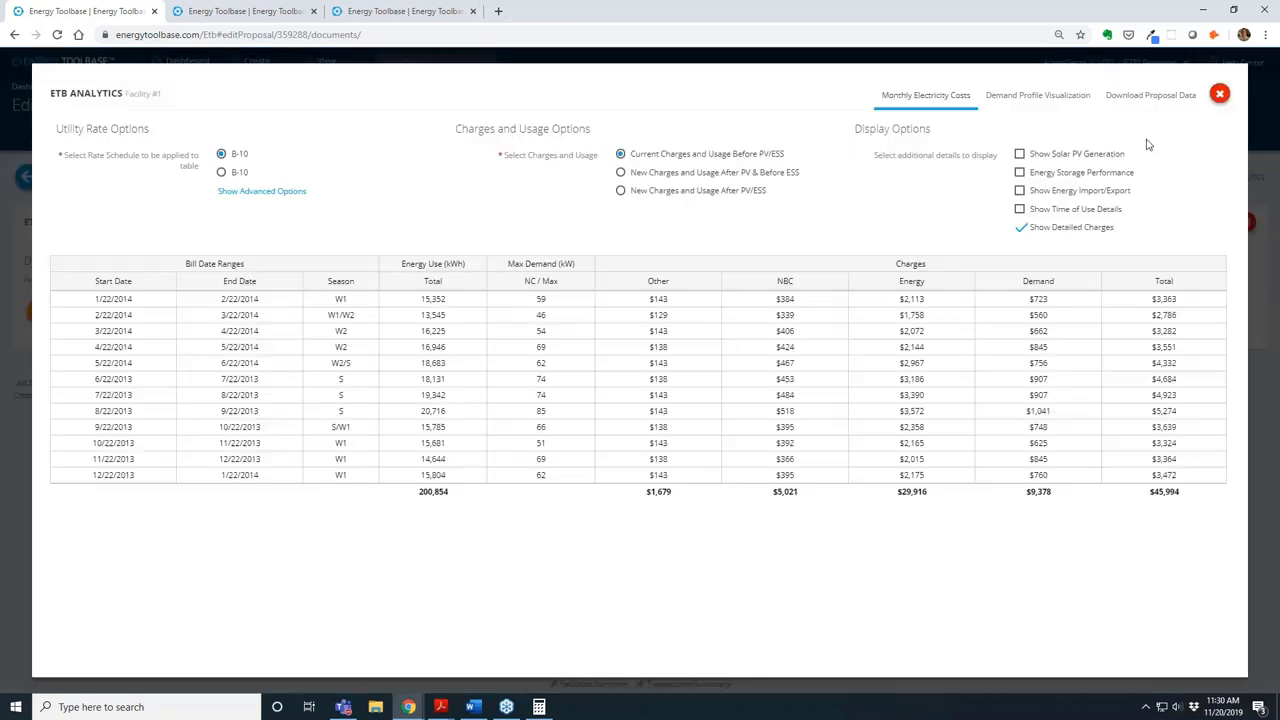
pyautogui.click(1044, 104)
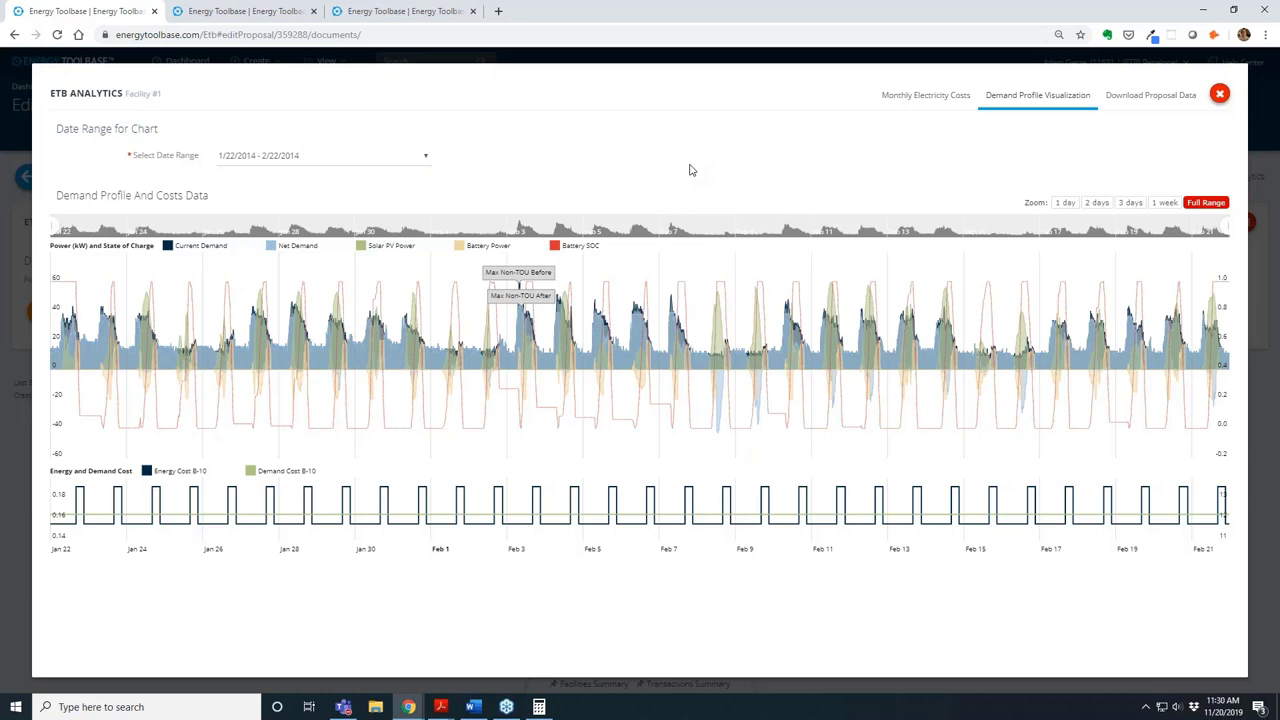
# - Switch the chart to the 7/22/2013–8/22/2013 billing period and zoom to about Aug 4–12
pyautogui.click(306, 160)
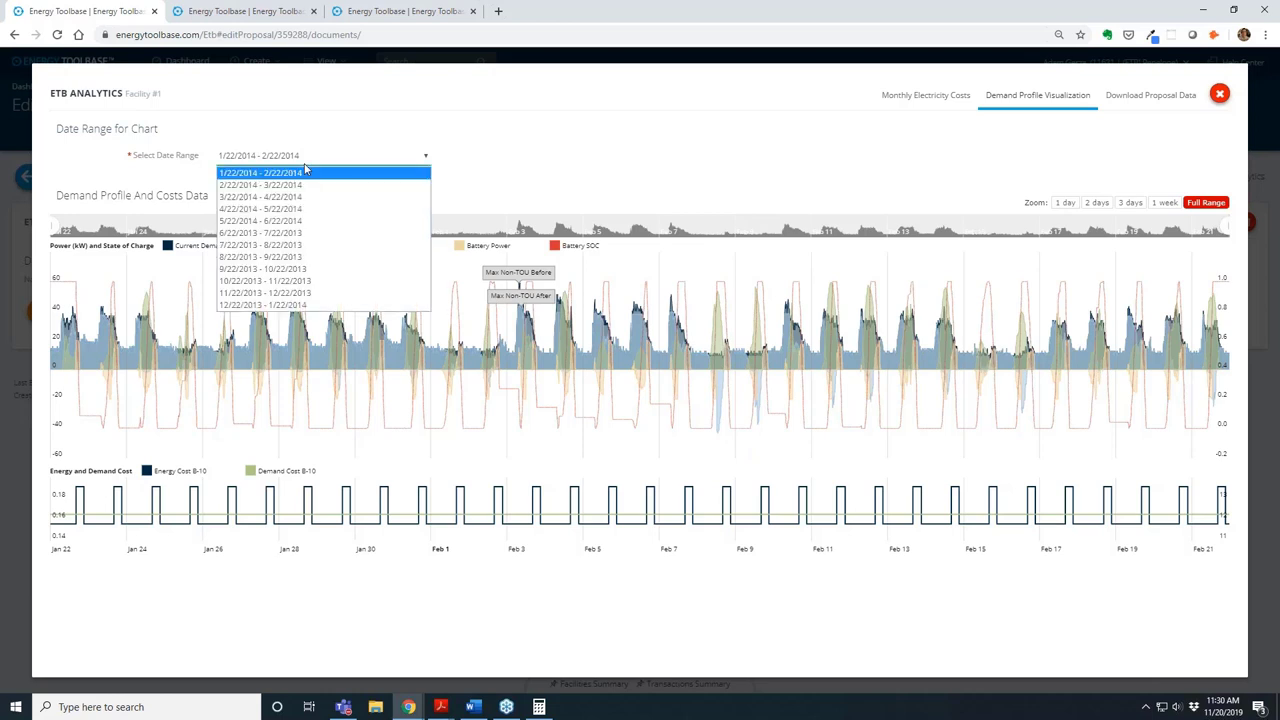
pyautogui.click(295, 246)
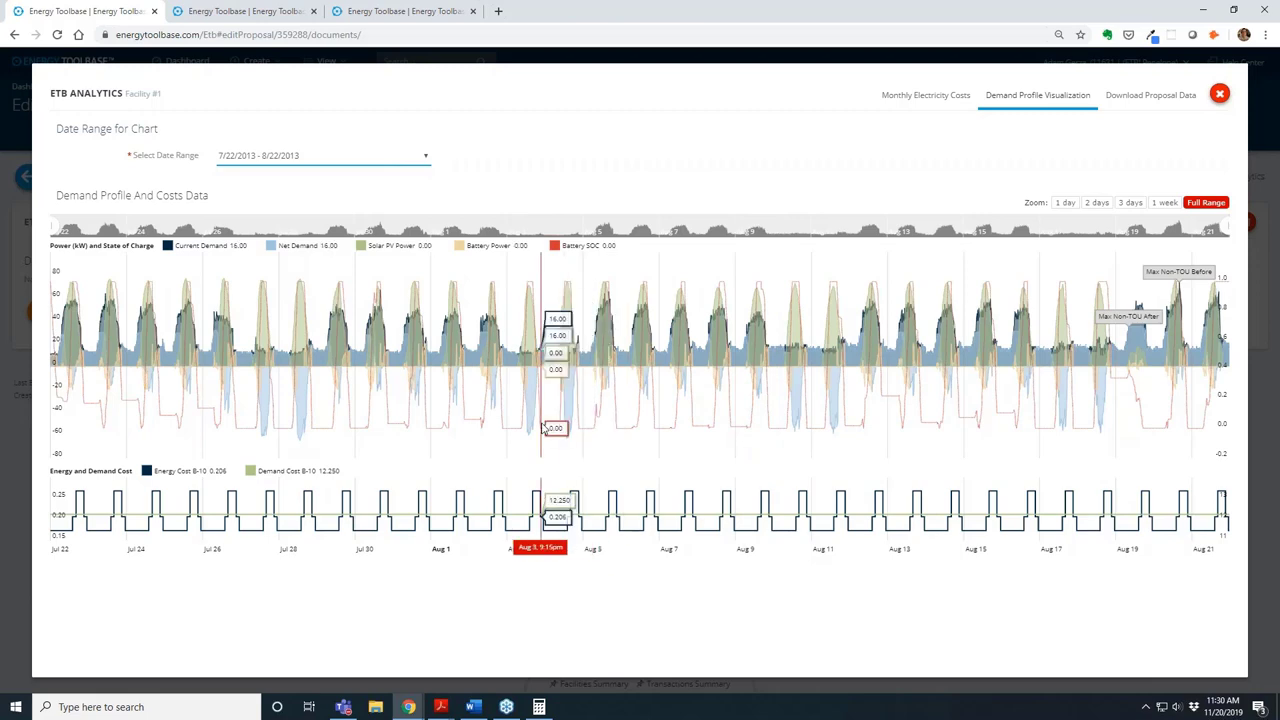
pyautogui.moveTo(542, 428); pyautogui.dragTo(857, 445)
# - Toggle legend series so current demand shows with only solar PV and battery power
pyautogui.click(398, 246)
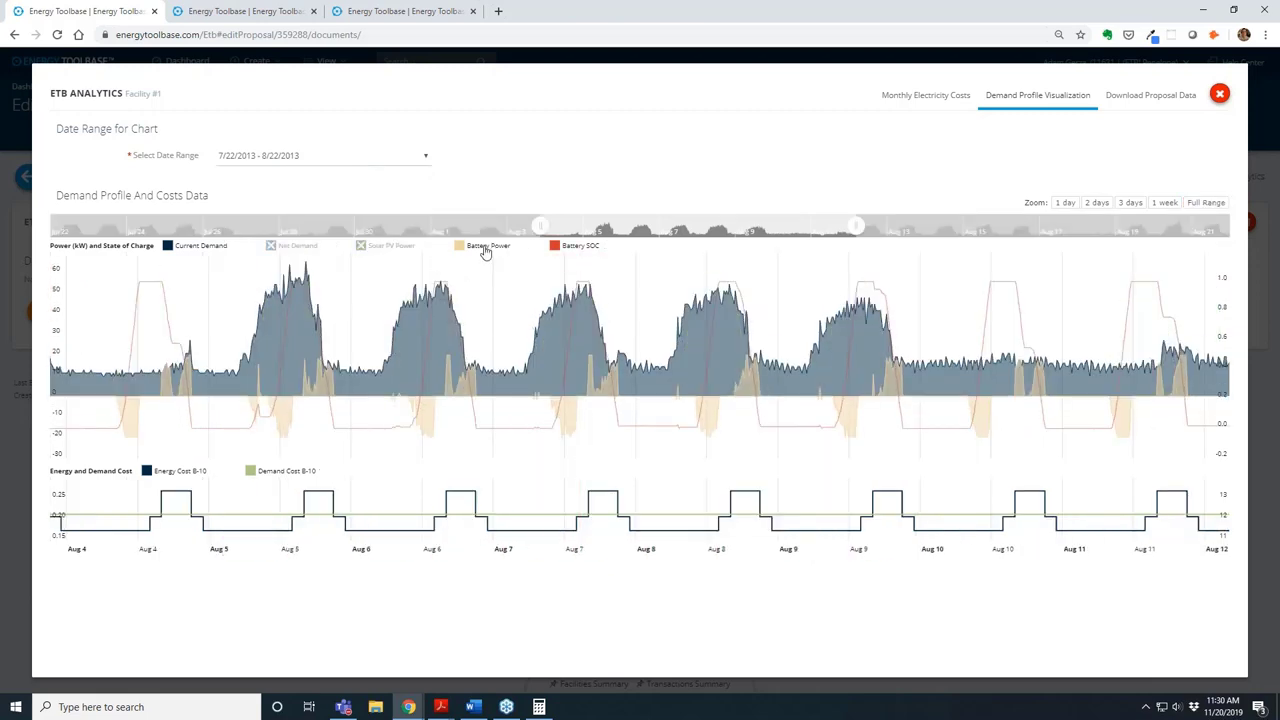
pyautogui.click(486, 246)
pyautogui.click(556, 246)
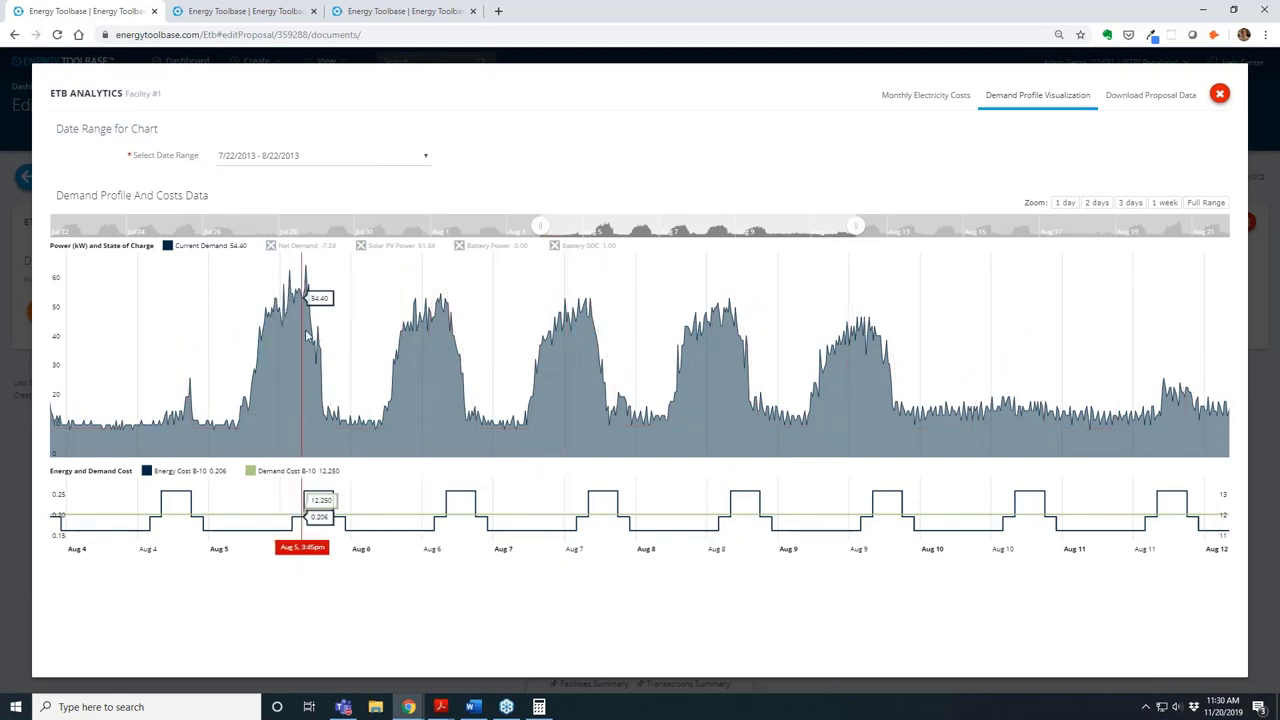
pyautogui.click(390, 246)
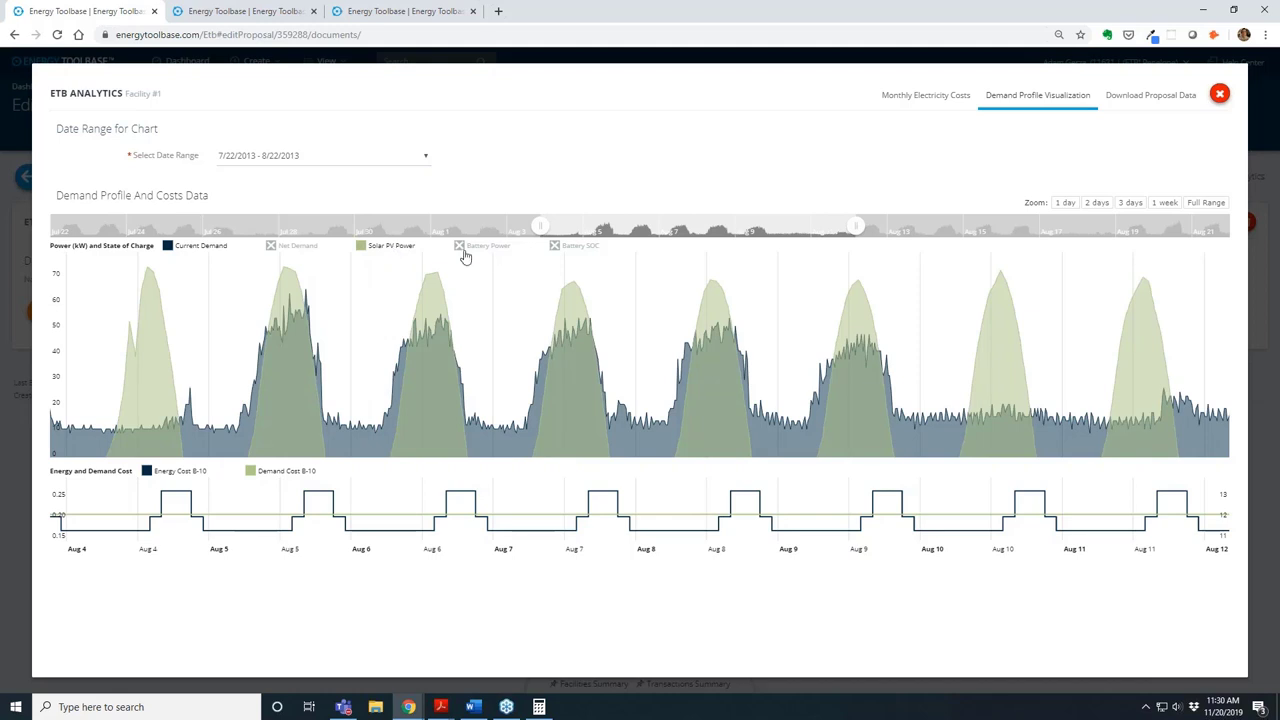
pyautogui.click(509, 248)
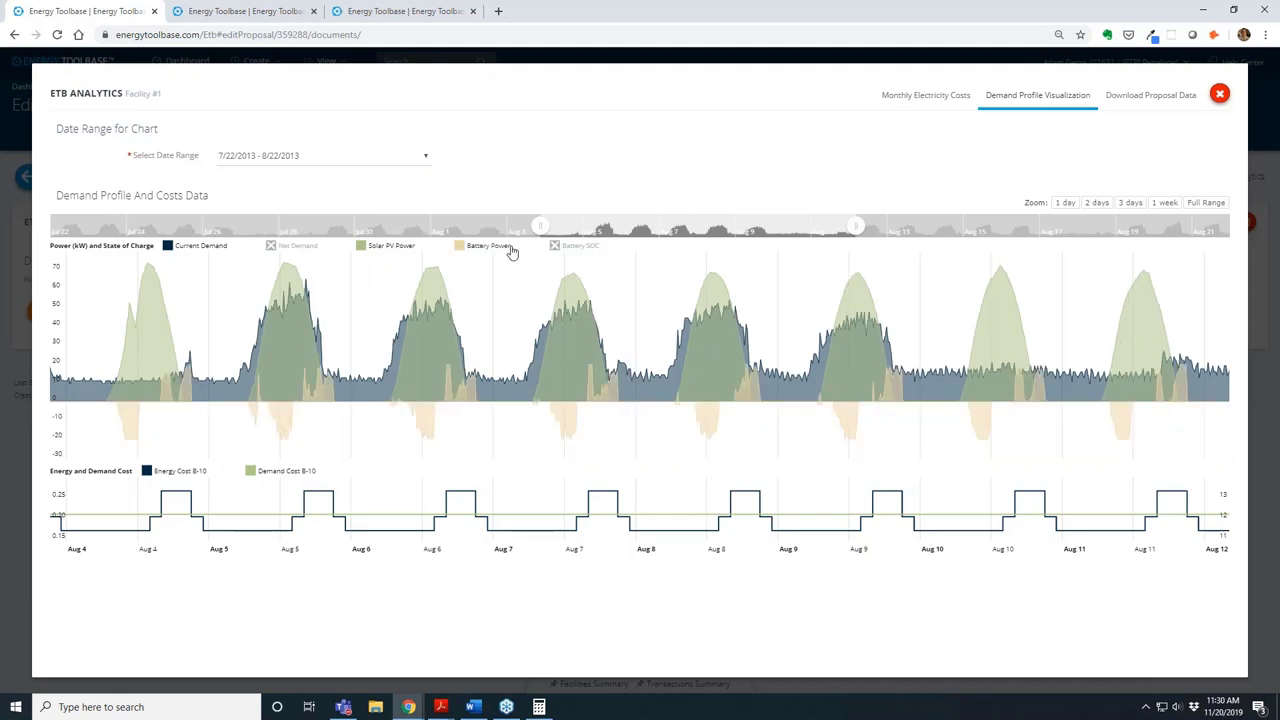
# - Turn on Battery SOC and Net Demand and zoom out to the full 7/22–8/22 range
pyautogui.click(578, 246)
pyautogui.click(297, 246)
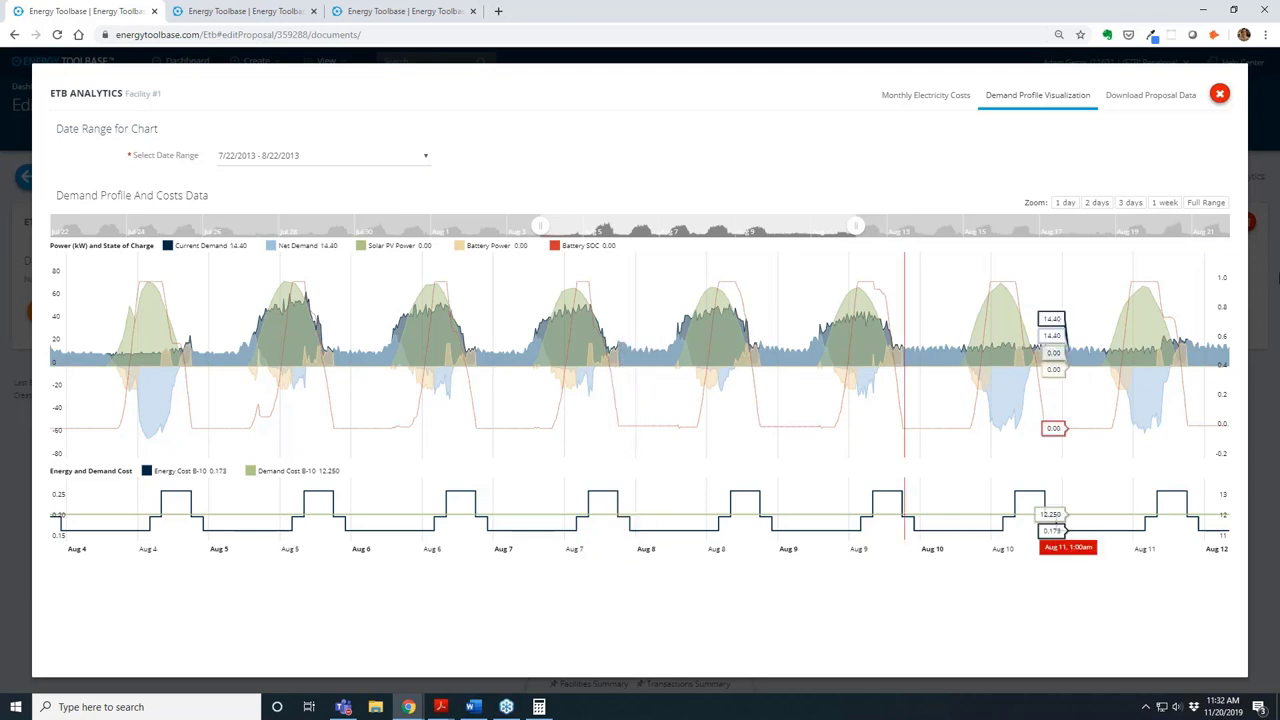
pyautogui.click(1206, 204)
# - Check the date range list without changing it, then close ETB Analytics
pyautogui.click(320, 157)
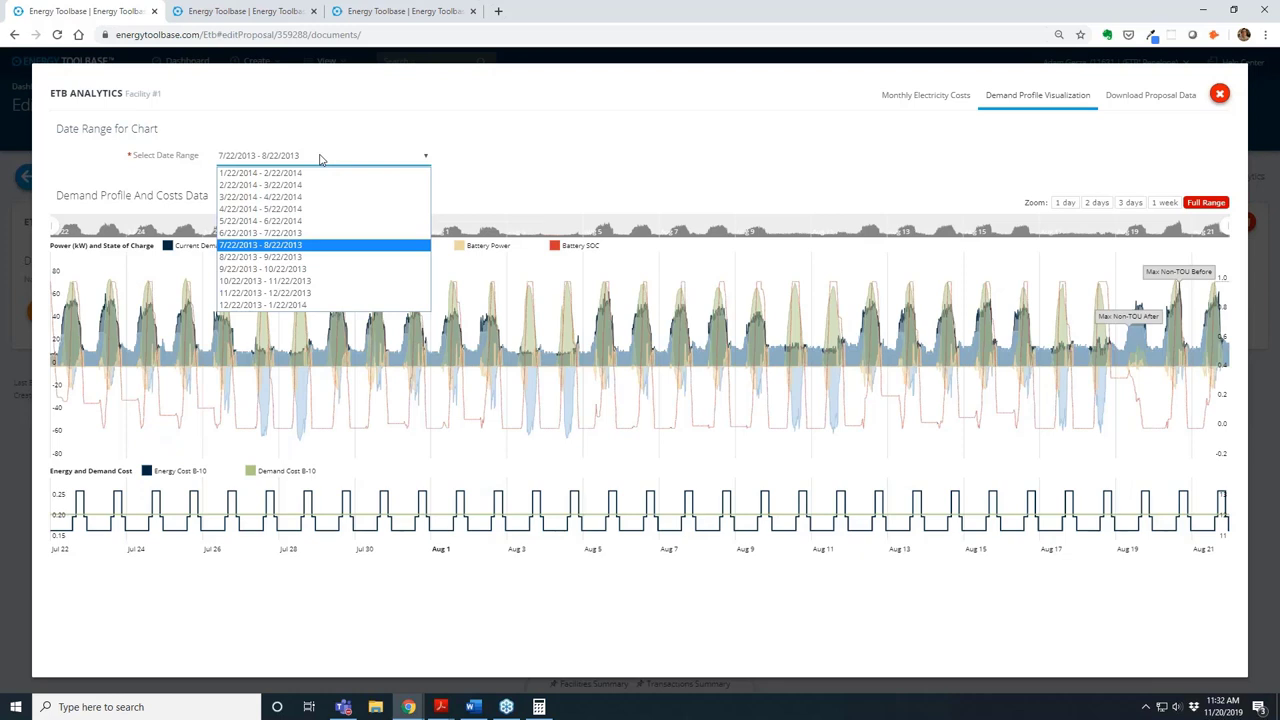
pyautogui.click(896, 197)
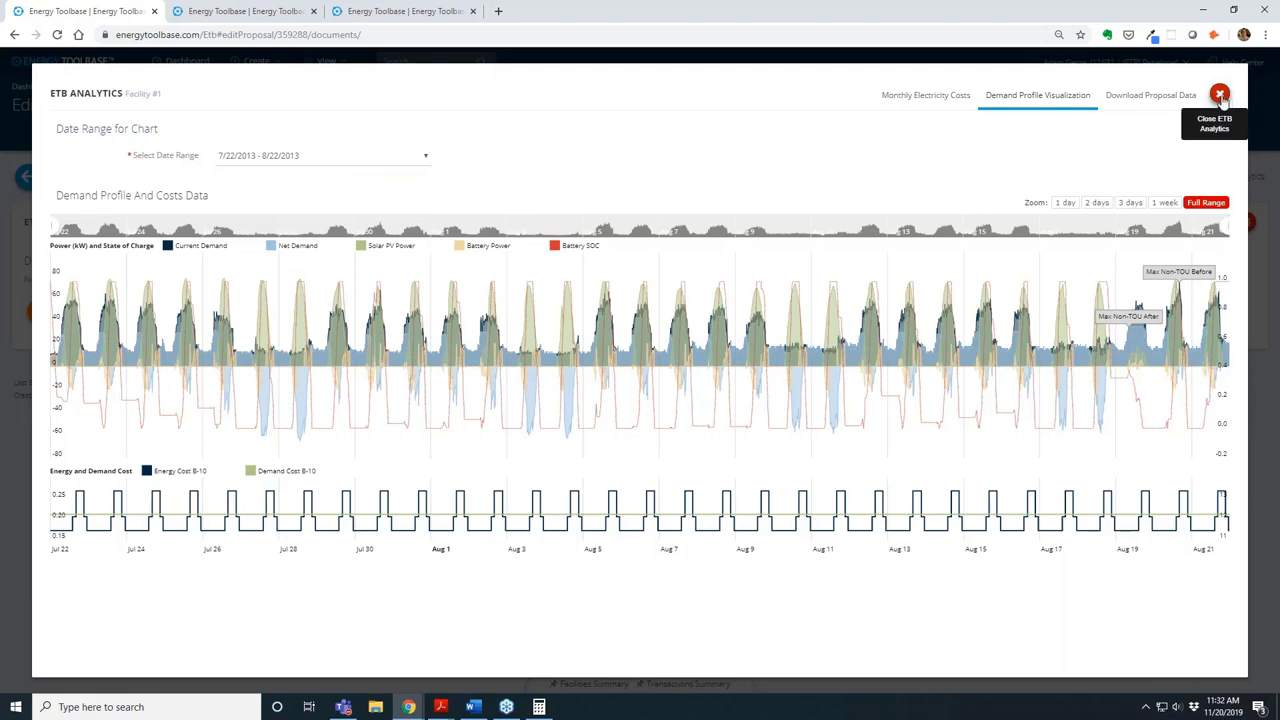
pyautogui.click(1220, 96)
# - Bring the SDG&E Large Retailer Standalone Megapack proposal's window into view
pyautogui.click(415, 132)
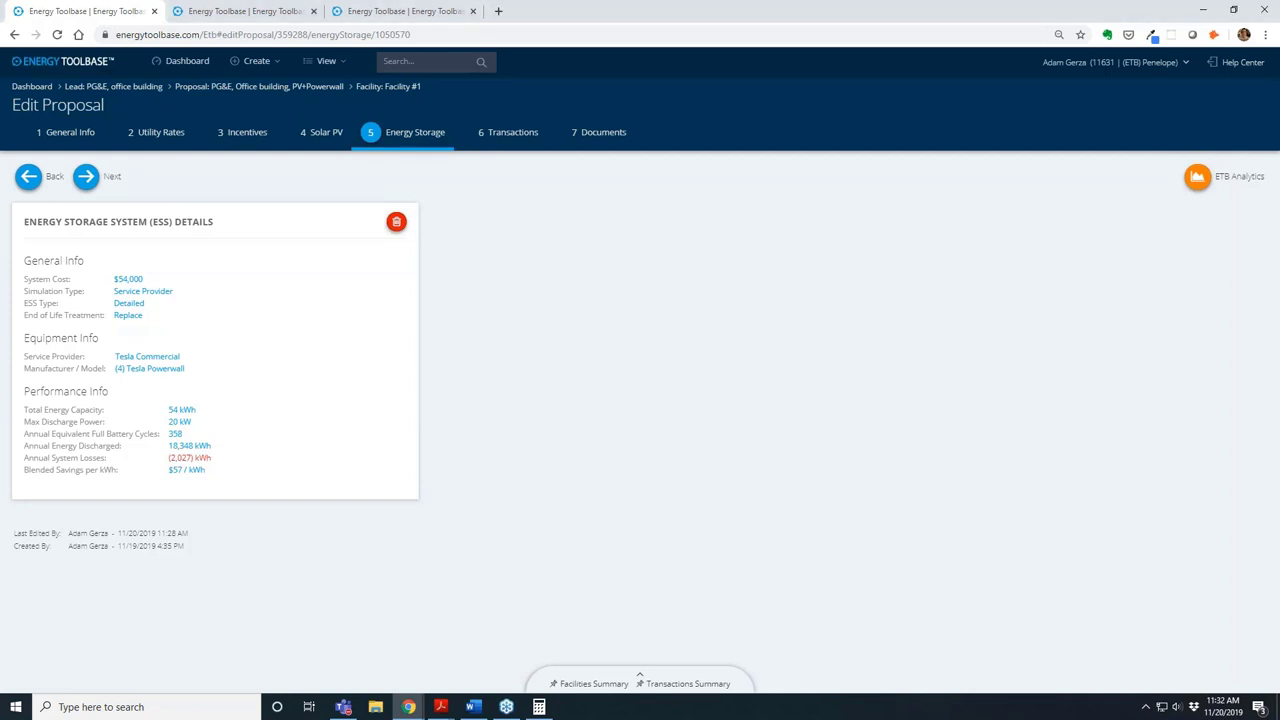
pyautogui.moveTo(5, 56); pyautogui.dragTo(753, 60)
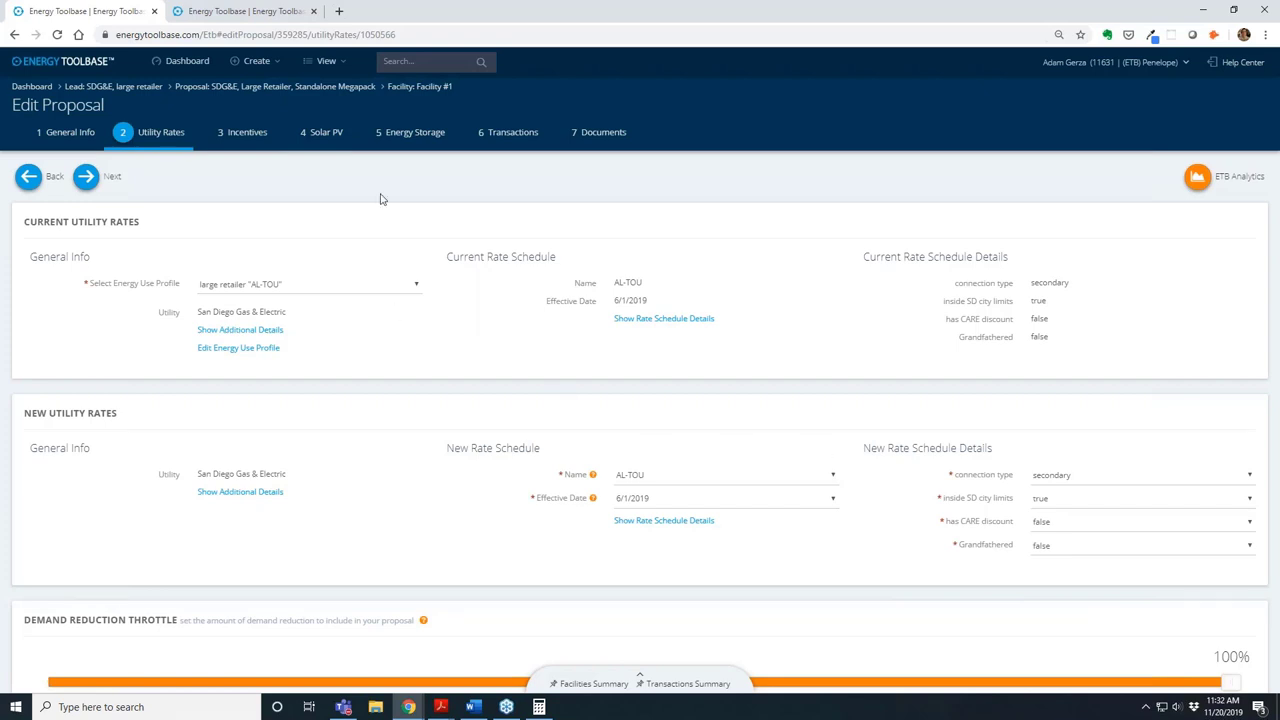
# - Select the 975 max demand in the 8/1/2018 row and show its seasonal load profiles
pyautogui.click(224, 10)
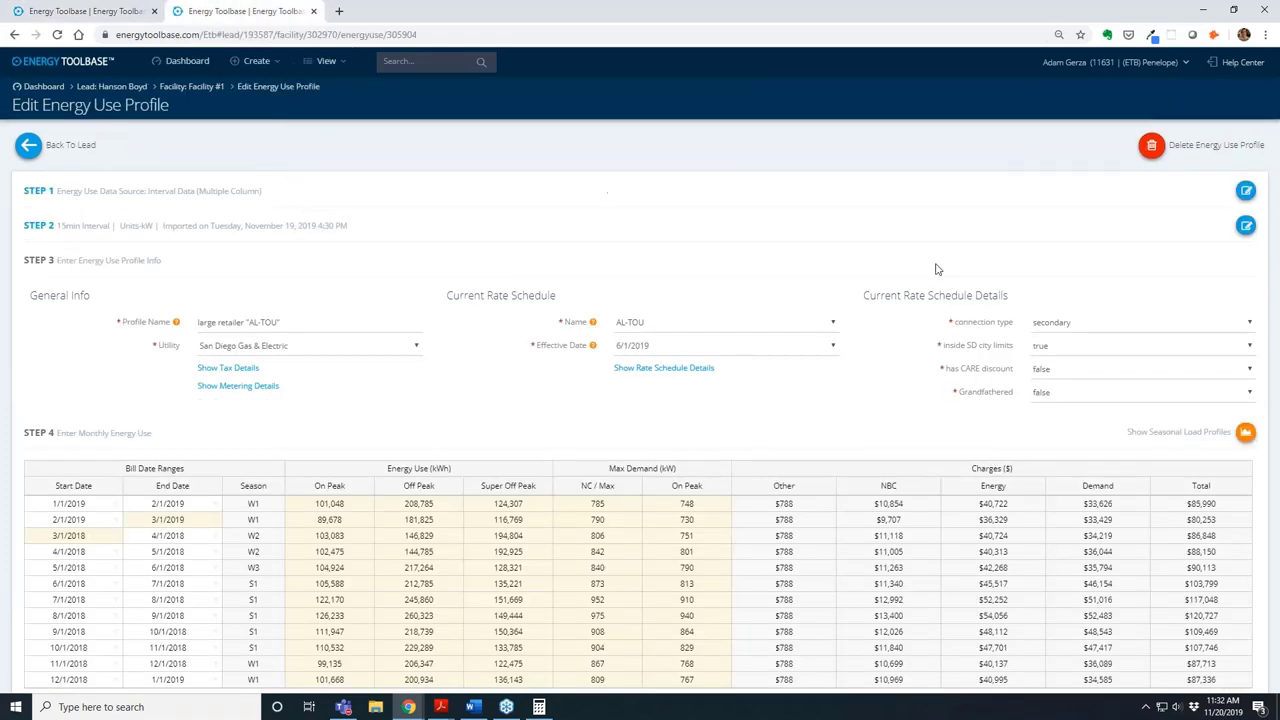
pyautogui.scroll(-2, 900, 380)
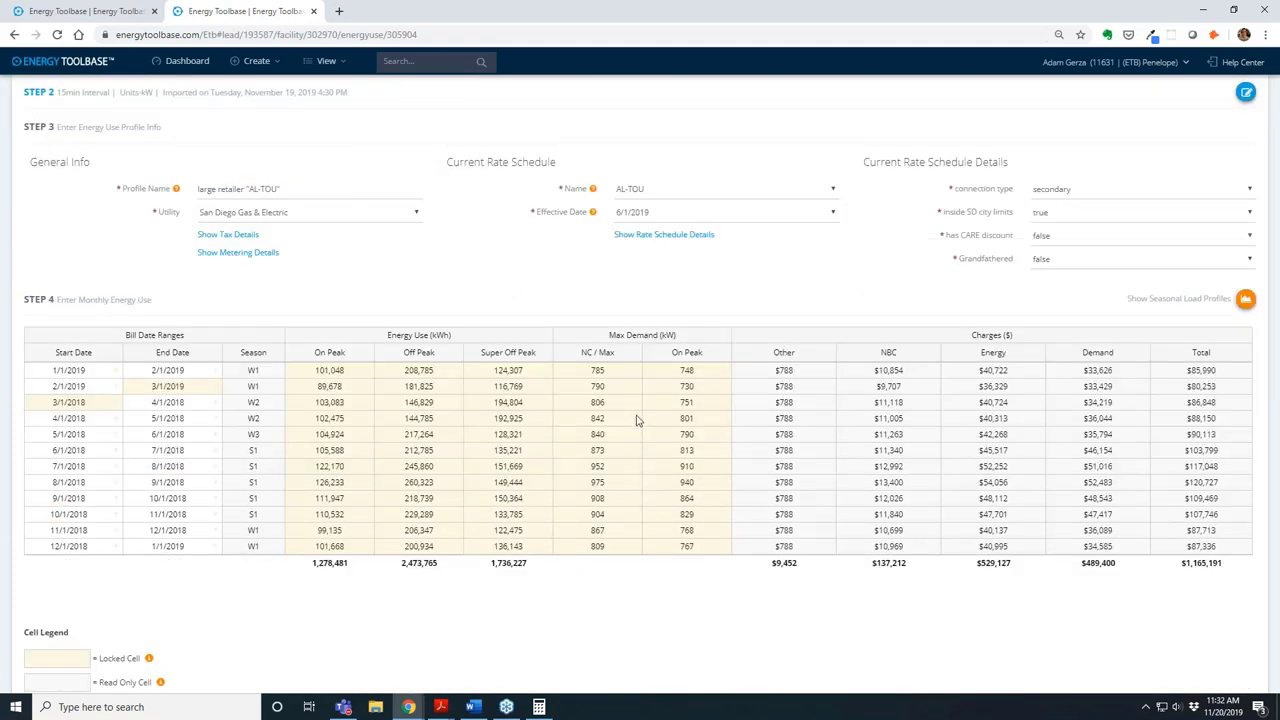
pyautogui.click(622, 486)
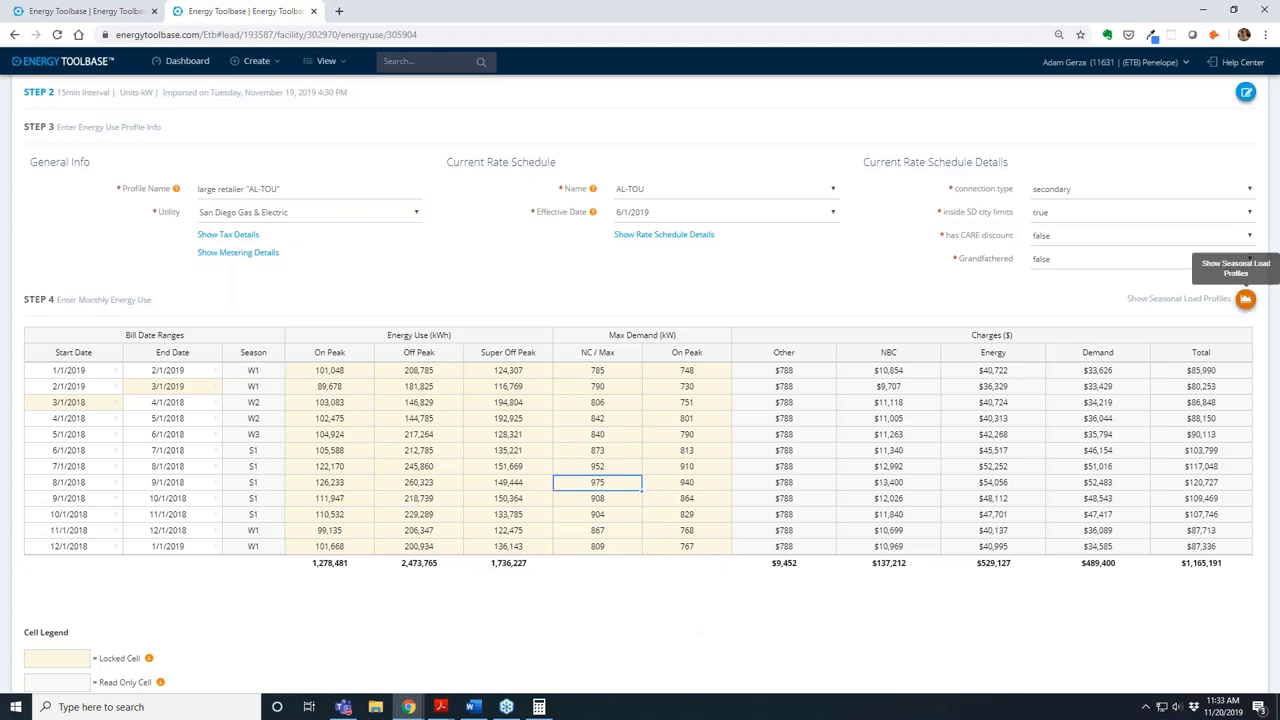
pyautogui.click(1245, 298)
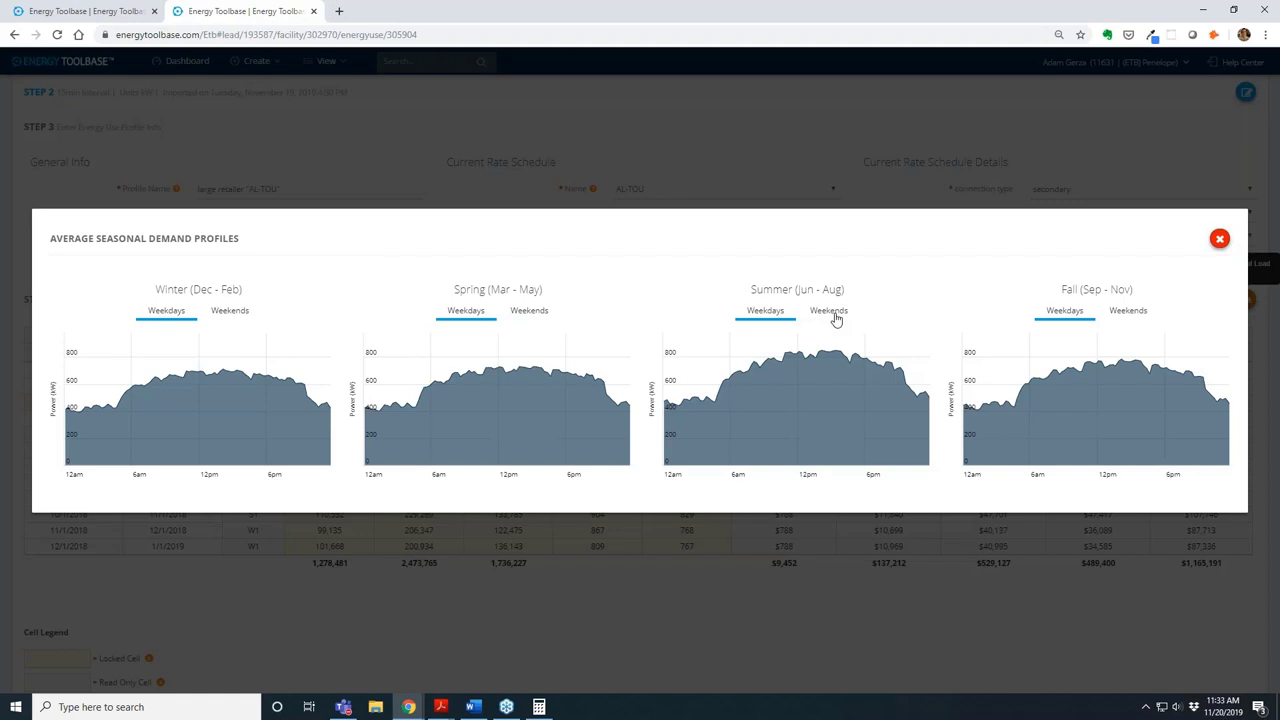
# - Switch the summer profile to weekends and back to weekdays, then close the seasonal profiles
pyautogui.moveTo(704, 401)
pyautogui.click(830, 315)
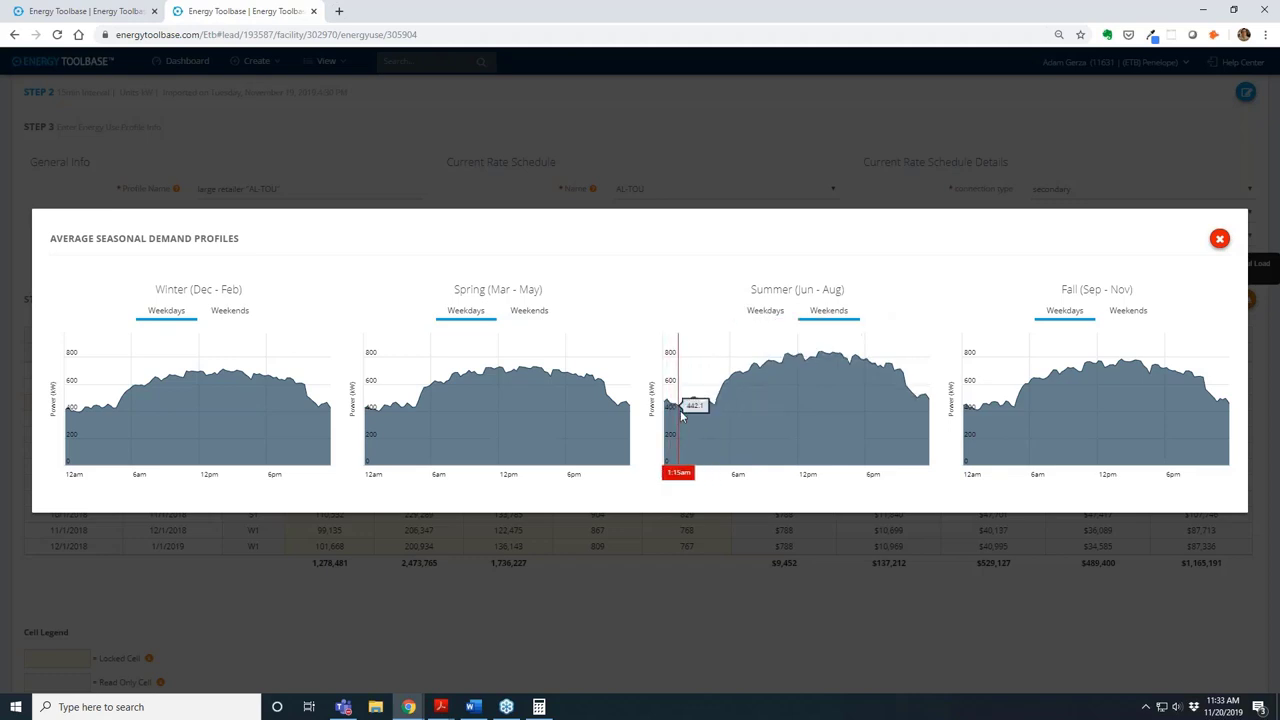
pyautogui.click(752, 318)
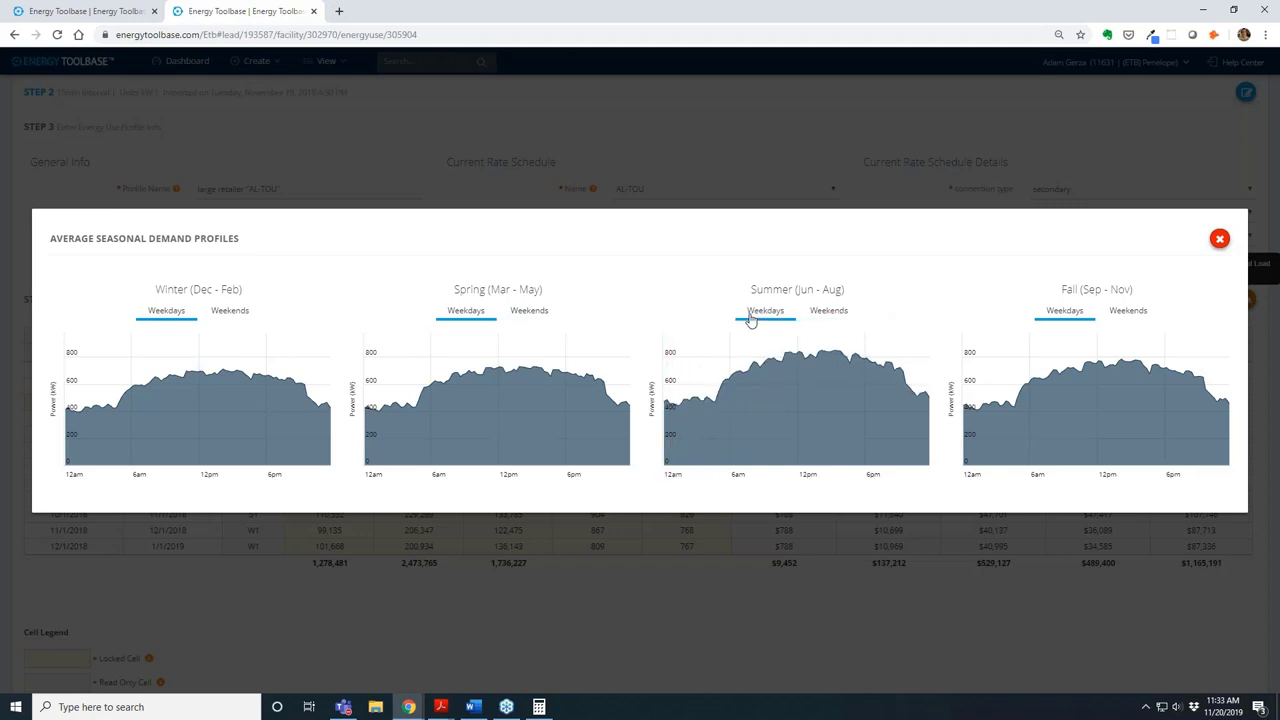
pyautogui.click(1220, 240)
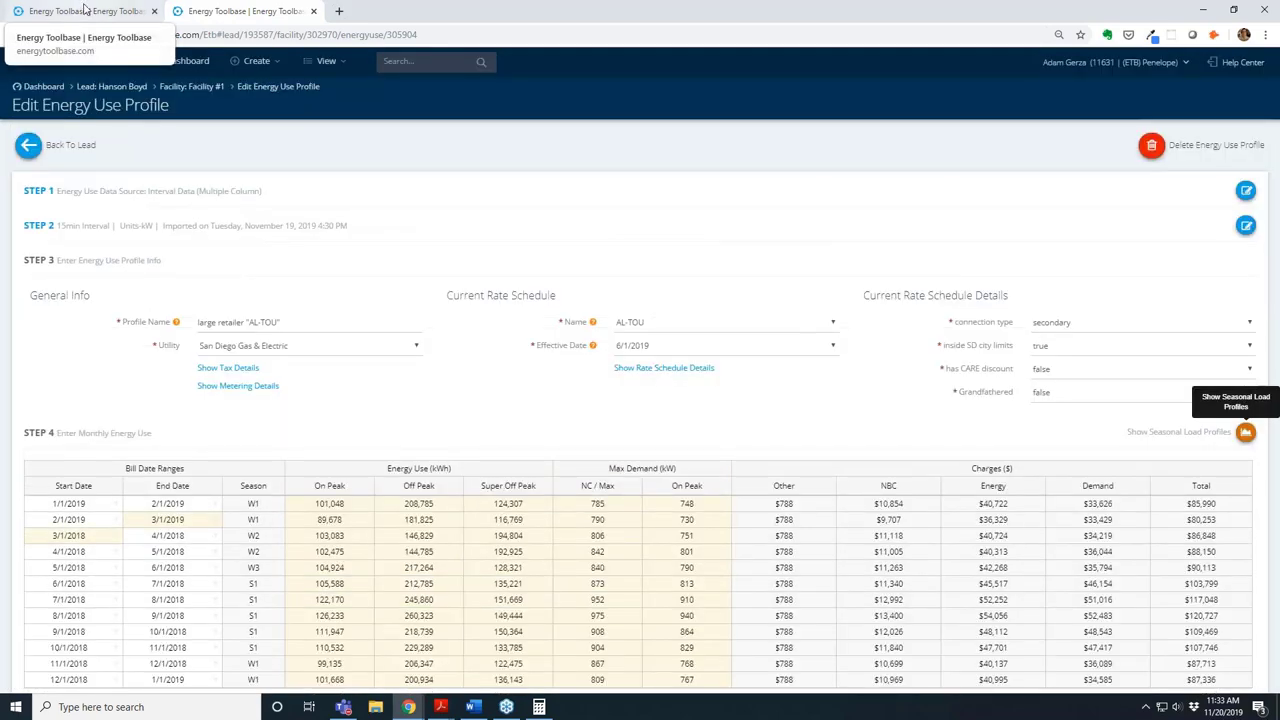
# - Read the SGIP 2017, Step 3 incentive details ($0.35/Wh), then go to the Energy Storage step
pyautogui.click(86, 10)
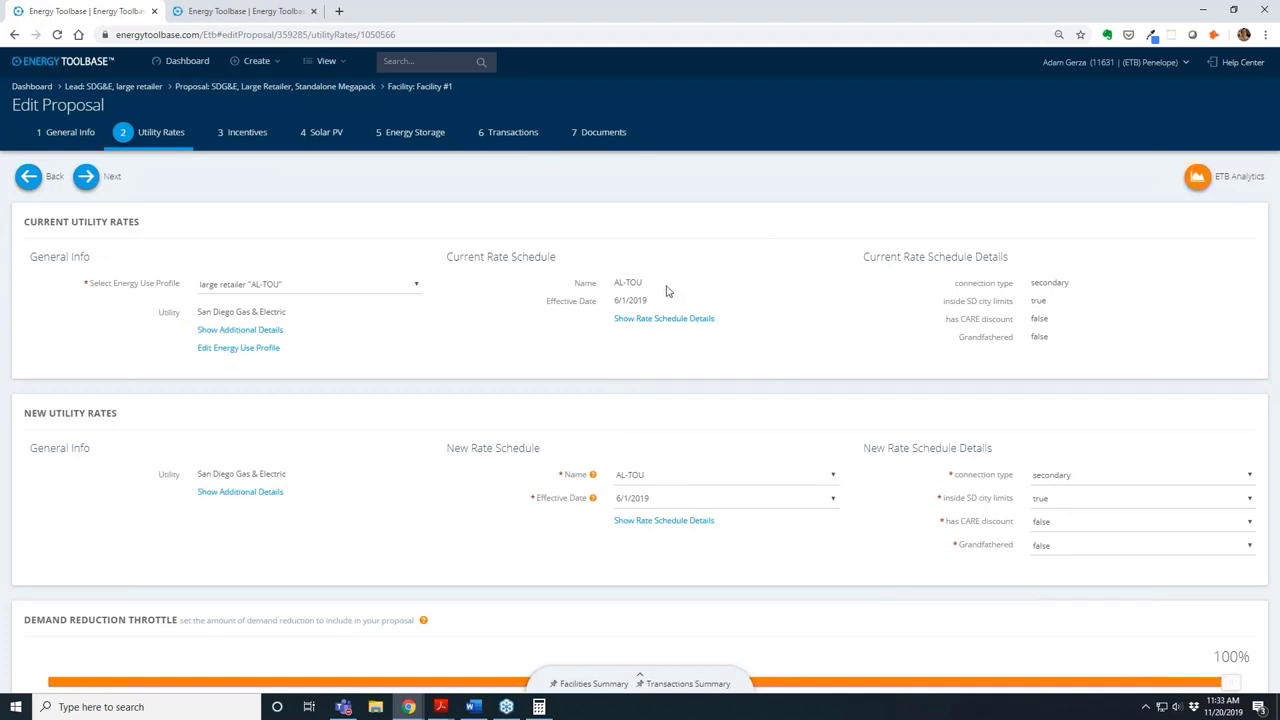
pyautogui.click(247, 134)
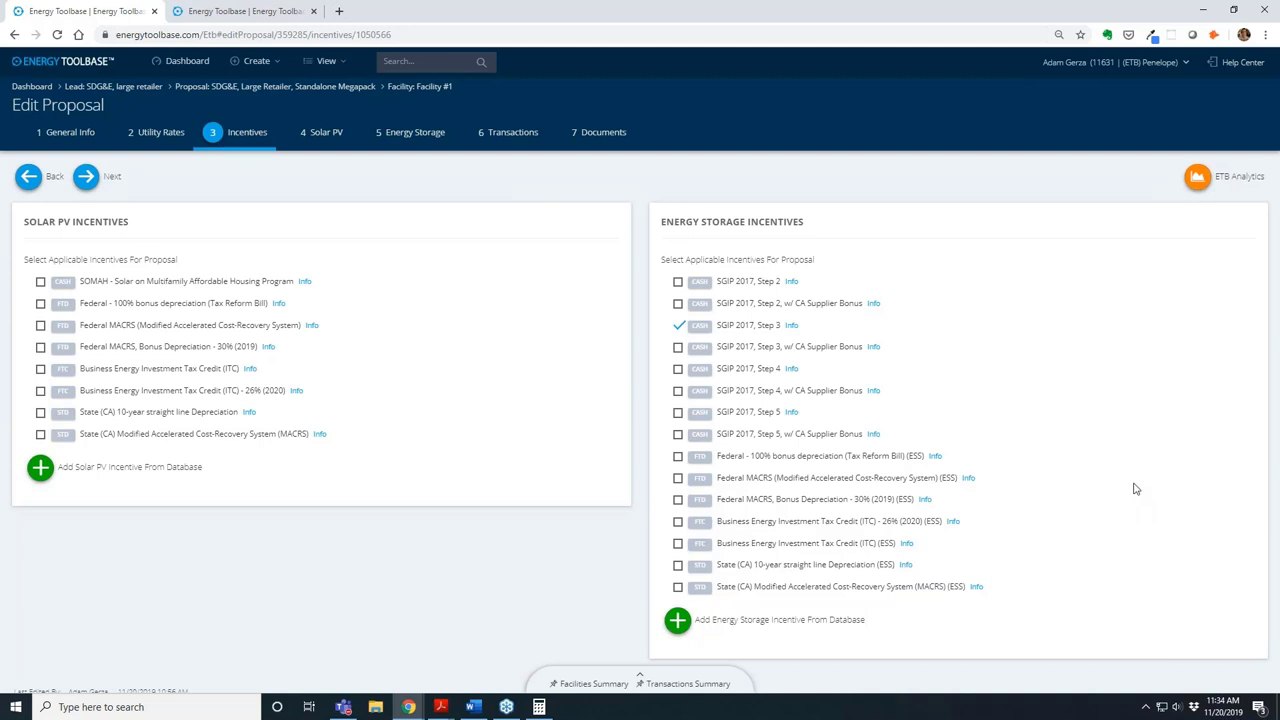
pyautogui.click(792, 327)
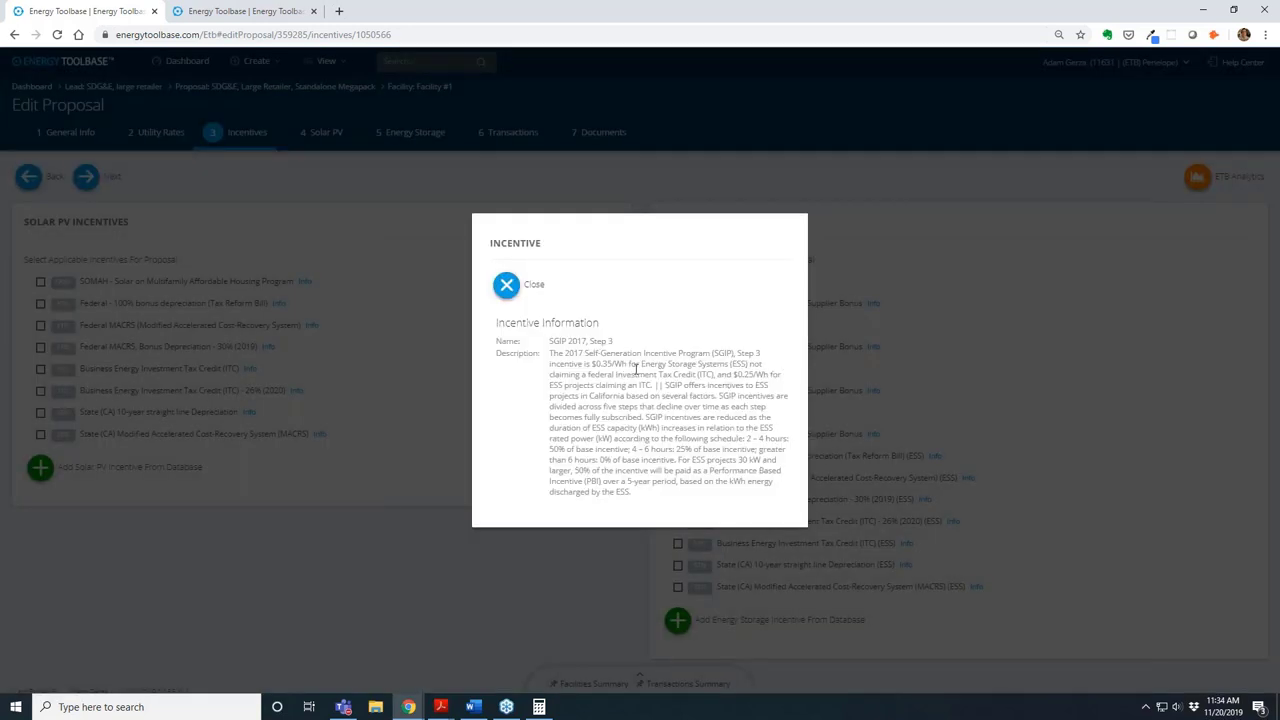
pyautogui.moveTo(630, 364); pyautogui.dragTo(587, 369)
pyautogui.click(732, 381)
pyautogui.click(531, 292)
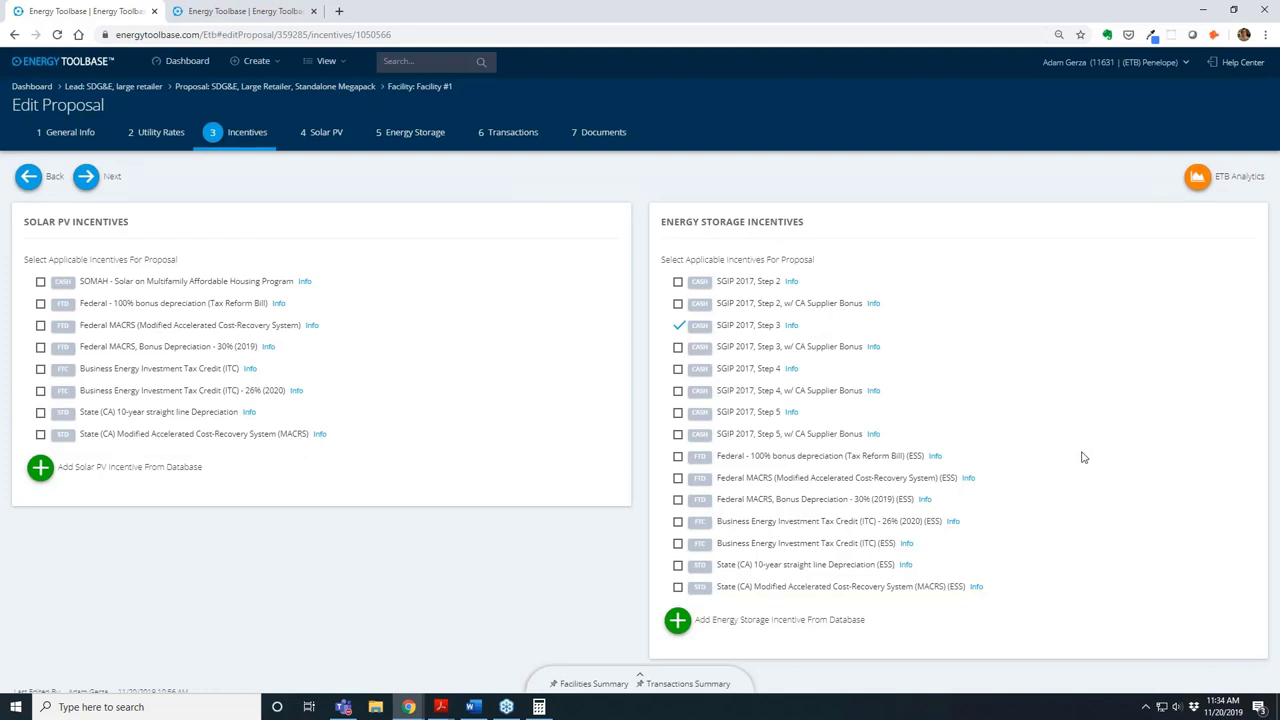
pyautogui.click(412, 132)
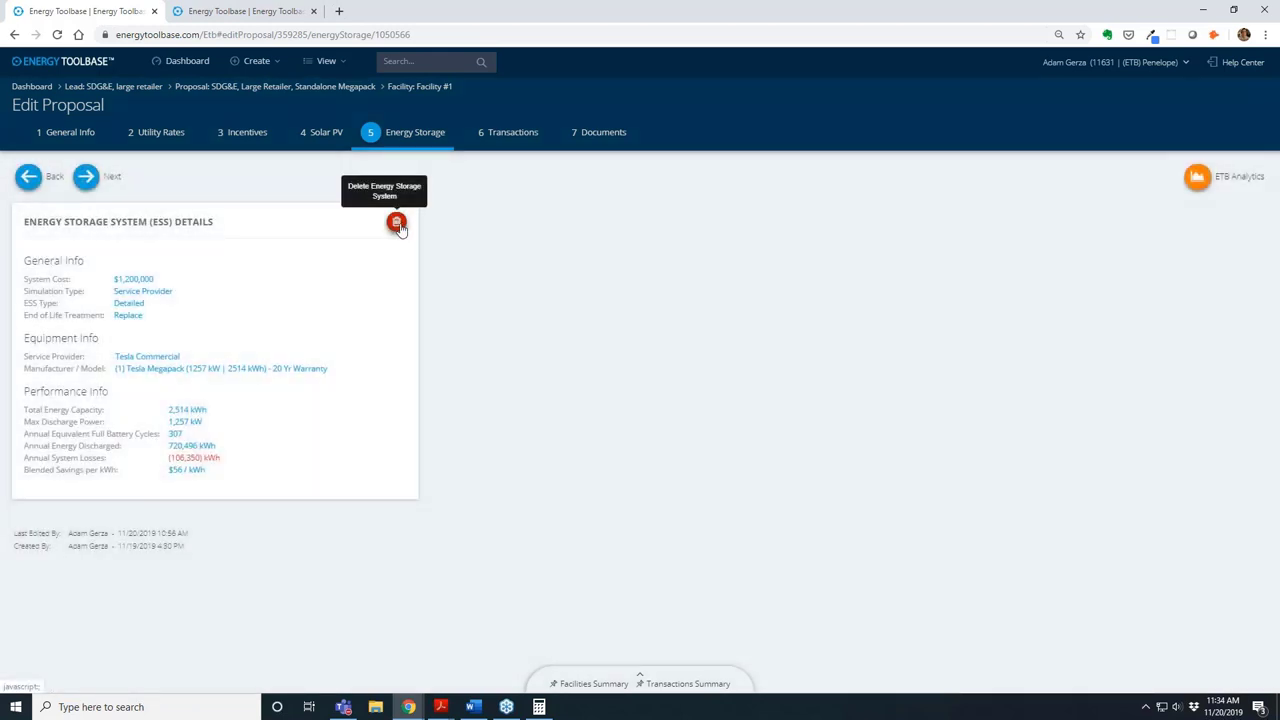
# - Delete the existing ESS and add a Tesla Commercial Simulation using the 20-year Megapack 1257 kW design
pyautogui.click(397, 222)
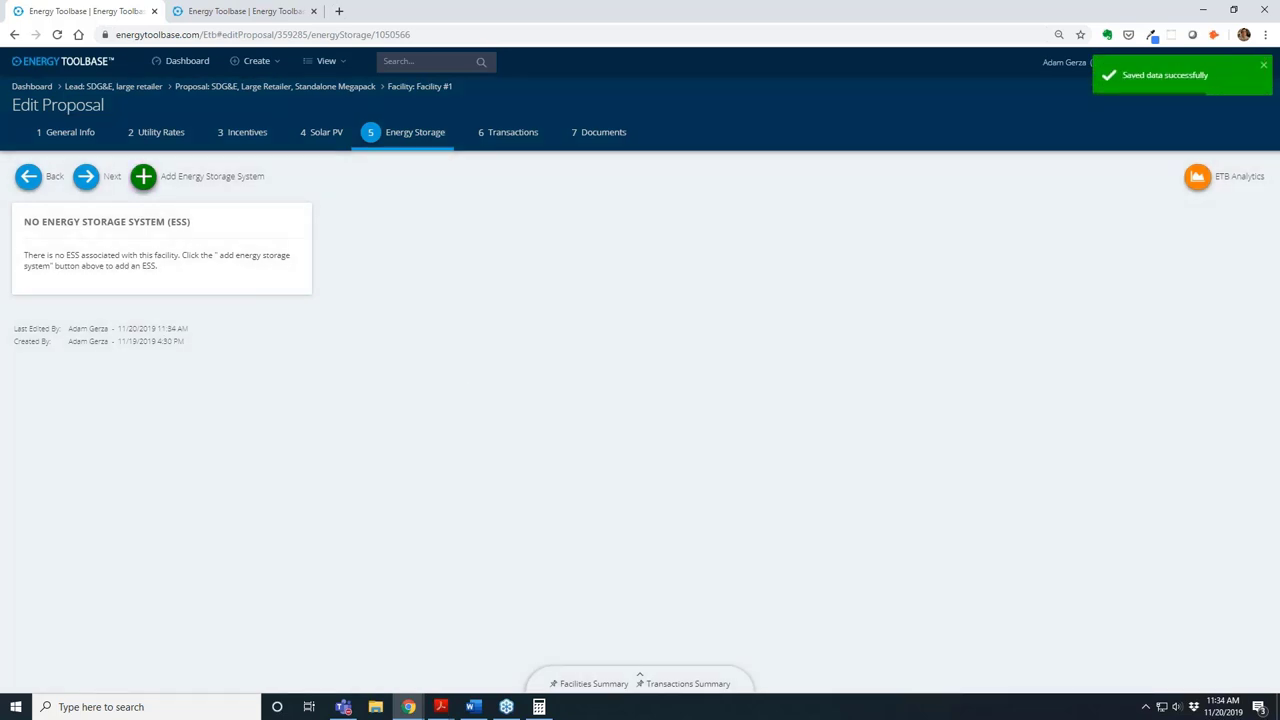
pyautogui.click(143, 176)
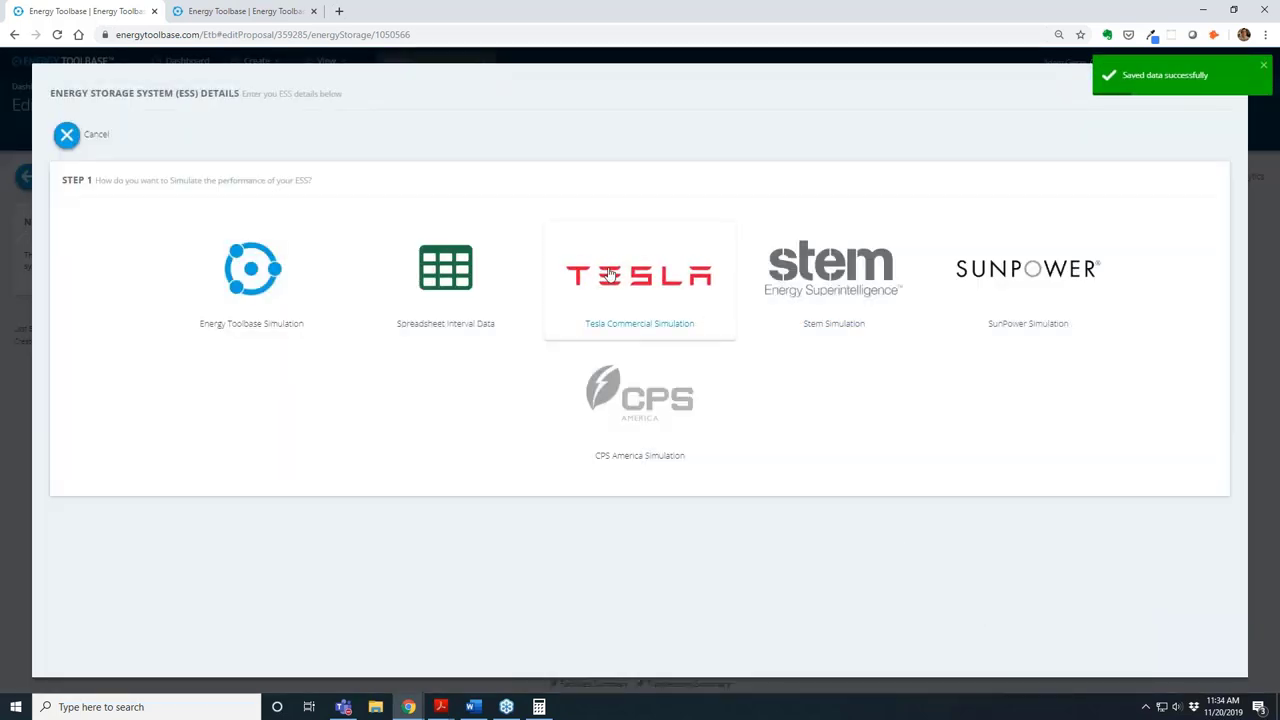
pyautogui.click(610, 274)
pyautogui.click(714, 287)
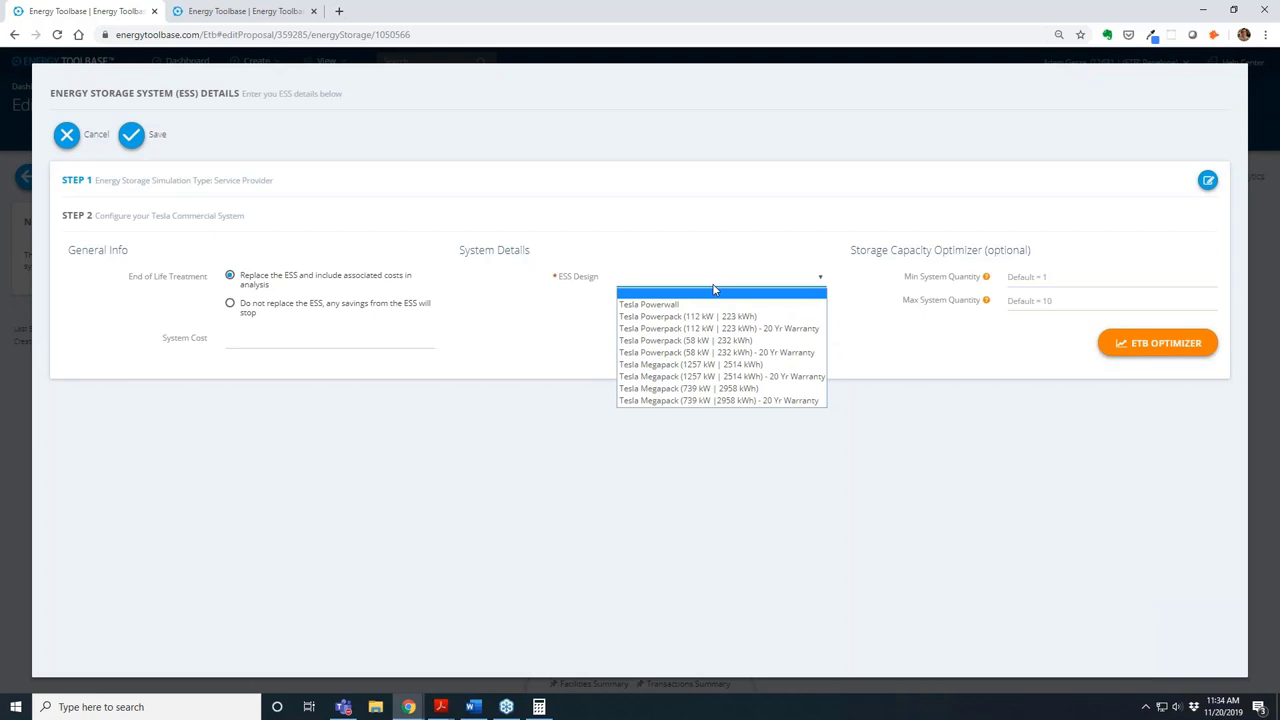
pyautogui.click(808, 378)
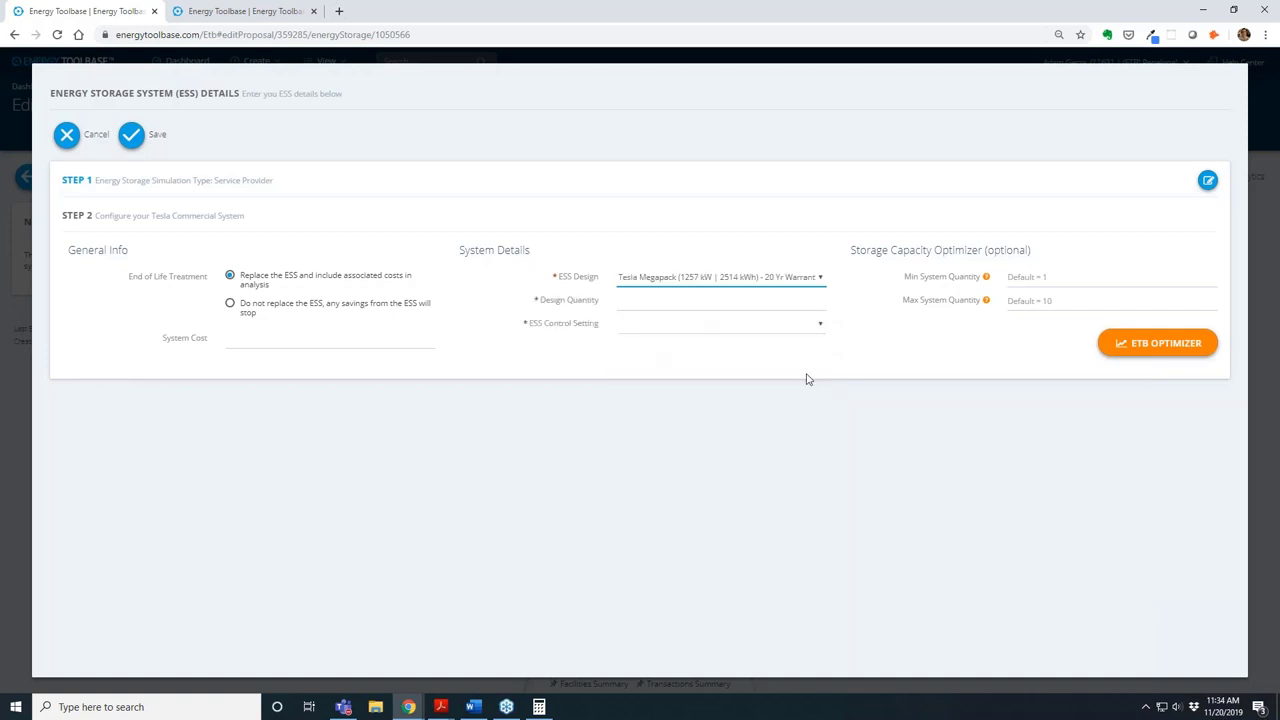
# - Set quantity 1 and Opticaster control with no charging requirement, then bring up Calculator
pyautogui.click(702, 297)
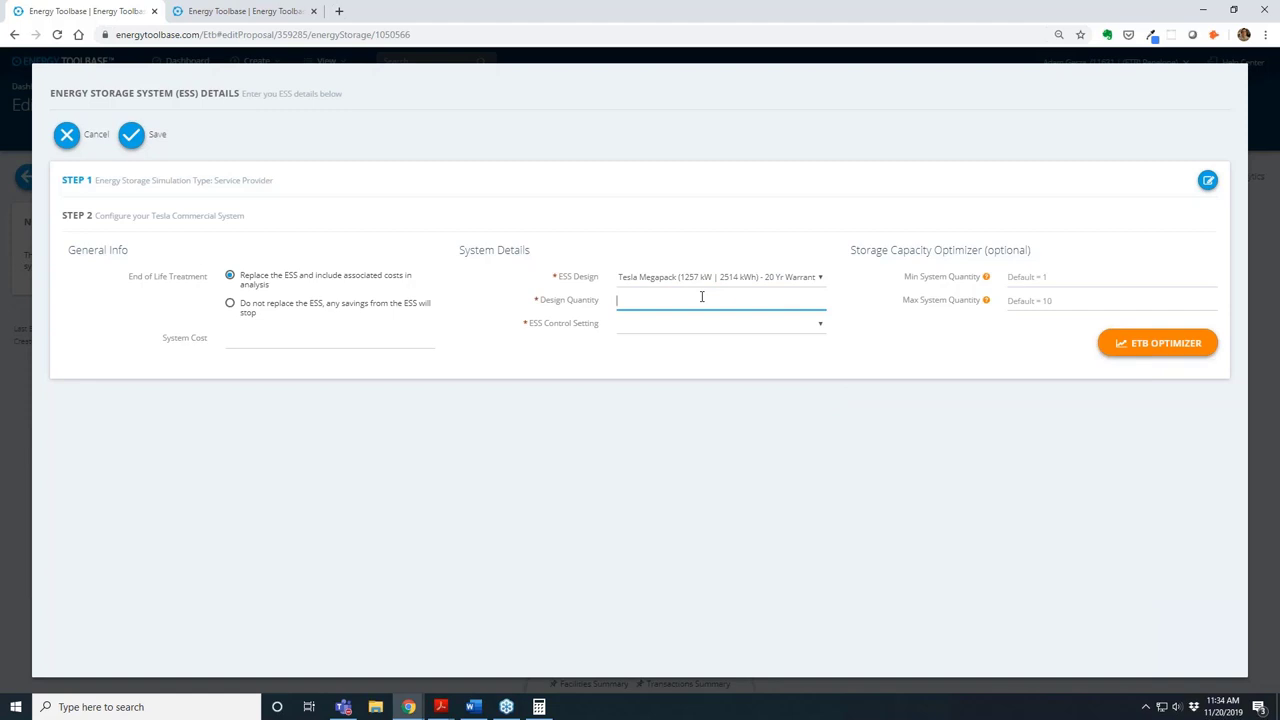
pyautogui.write('1')
pyautogui.click(729, 325)
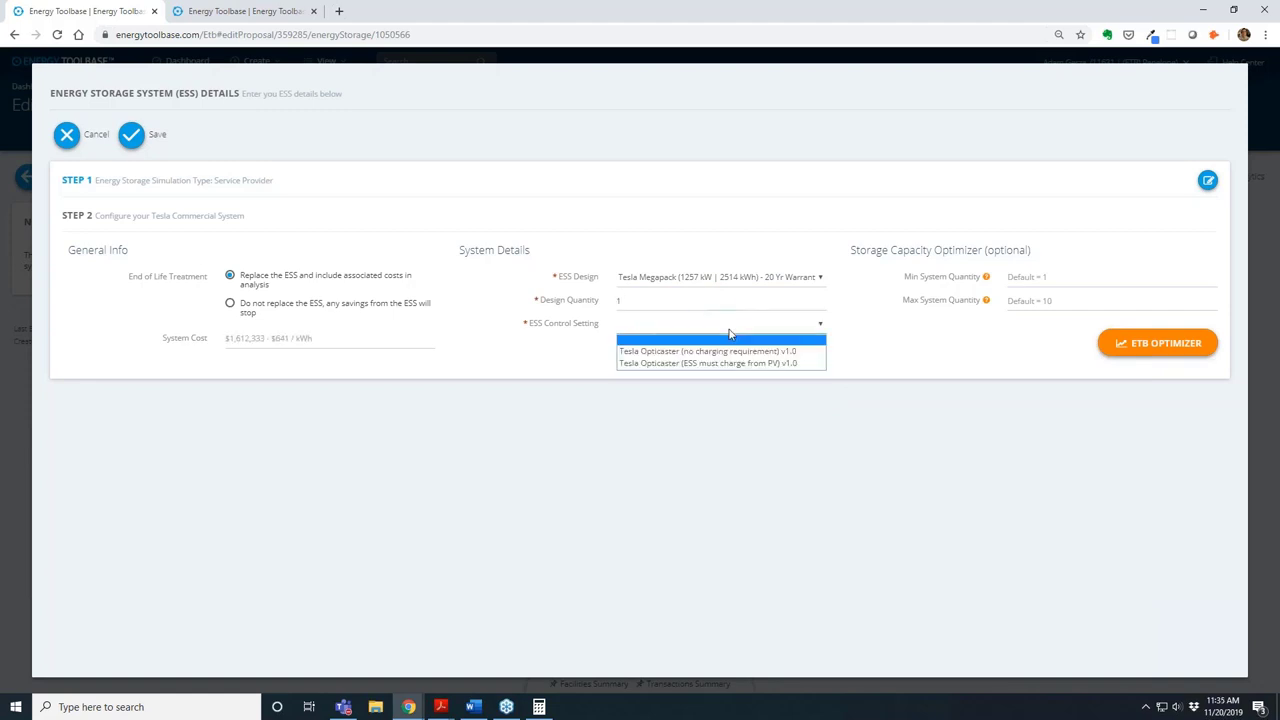
pyautogui.click(798, 352)
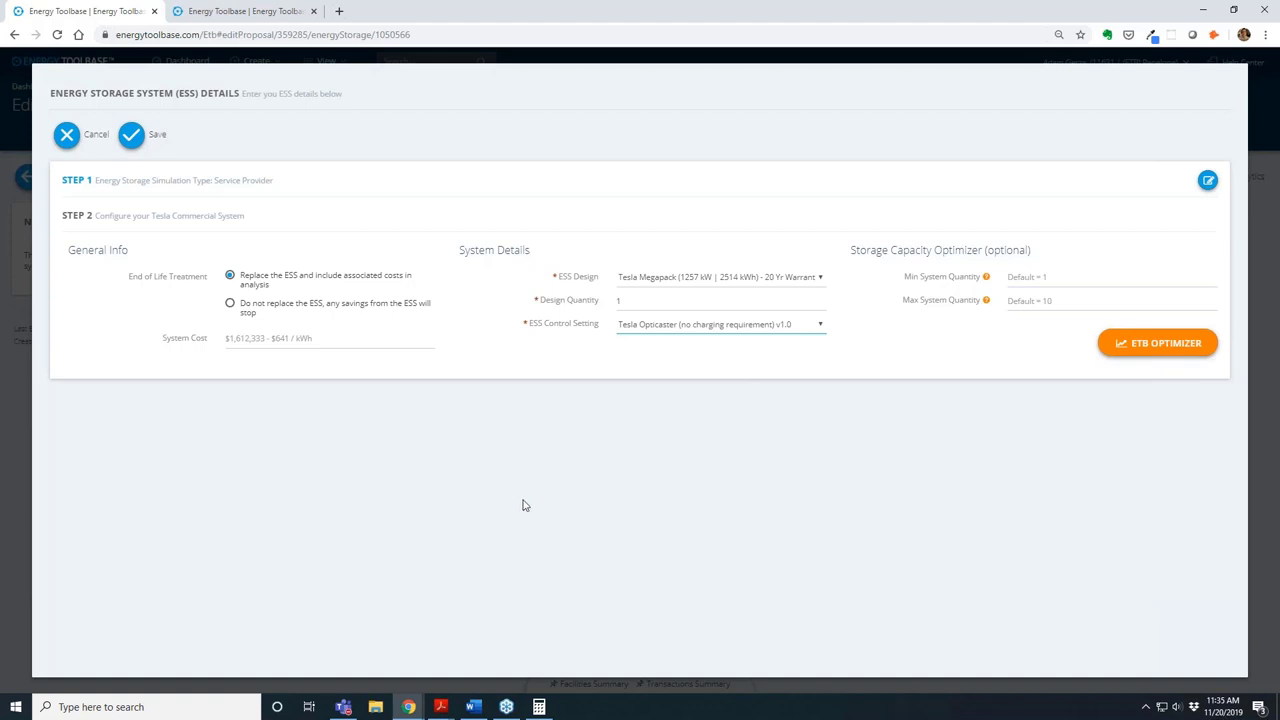
pyautogui.click(539, 707)
pyautogui.moveTo(563, 250); pyautogui.dragTo(472, 224)
# - Calculate 2514 × 450 in Calculator
pyautogui.press('Escape')
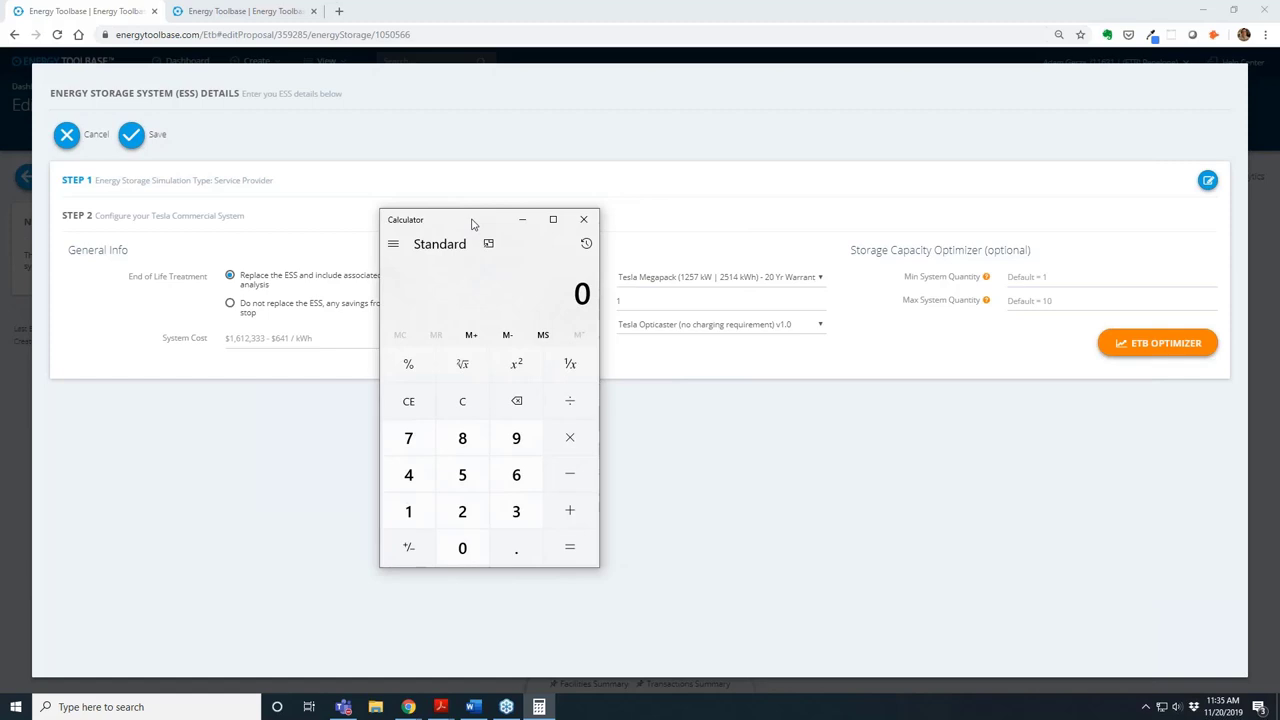
pyautogui.write('2514*1')
pyautogui.press('BackSpace')
pyautogui.write('450')
pyautogui.press('Return')
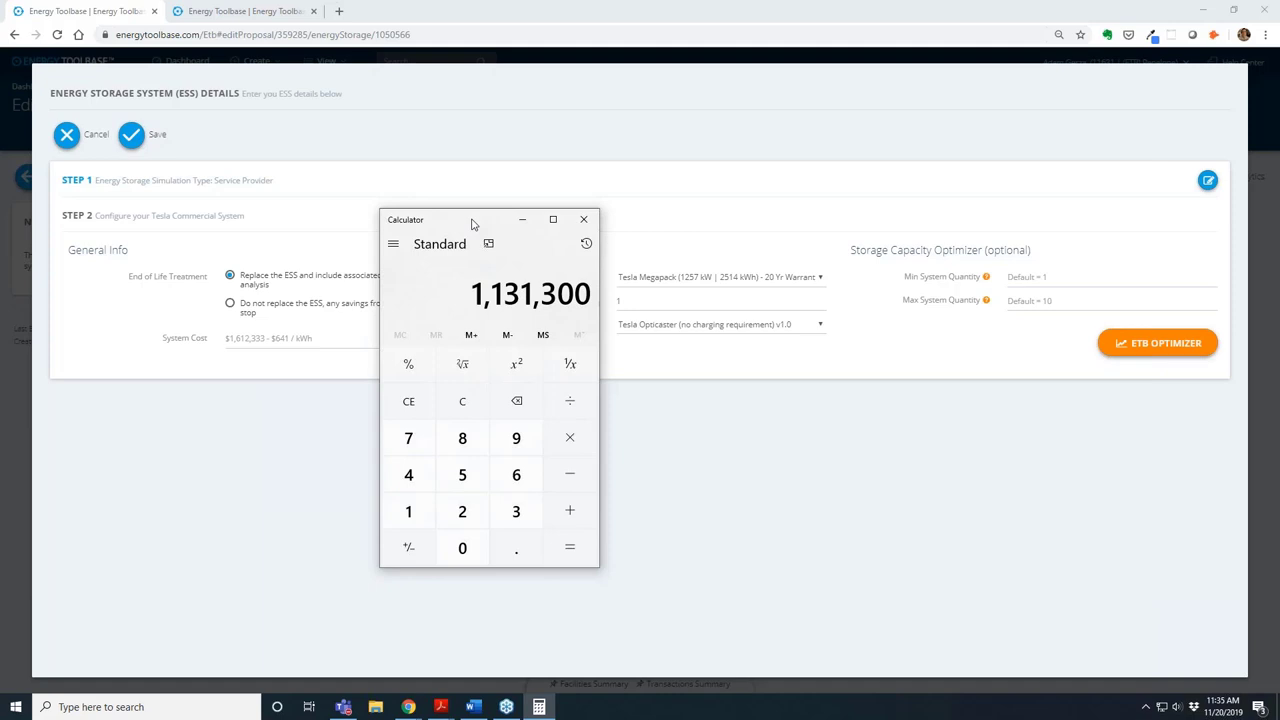
pyautogui.moveTo(473, 224); pyautogui.dragTo(626, 207)
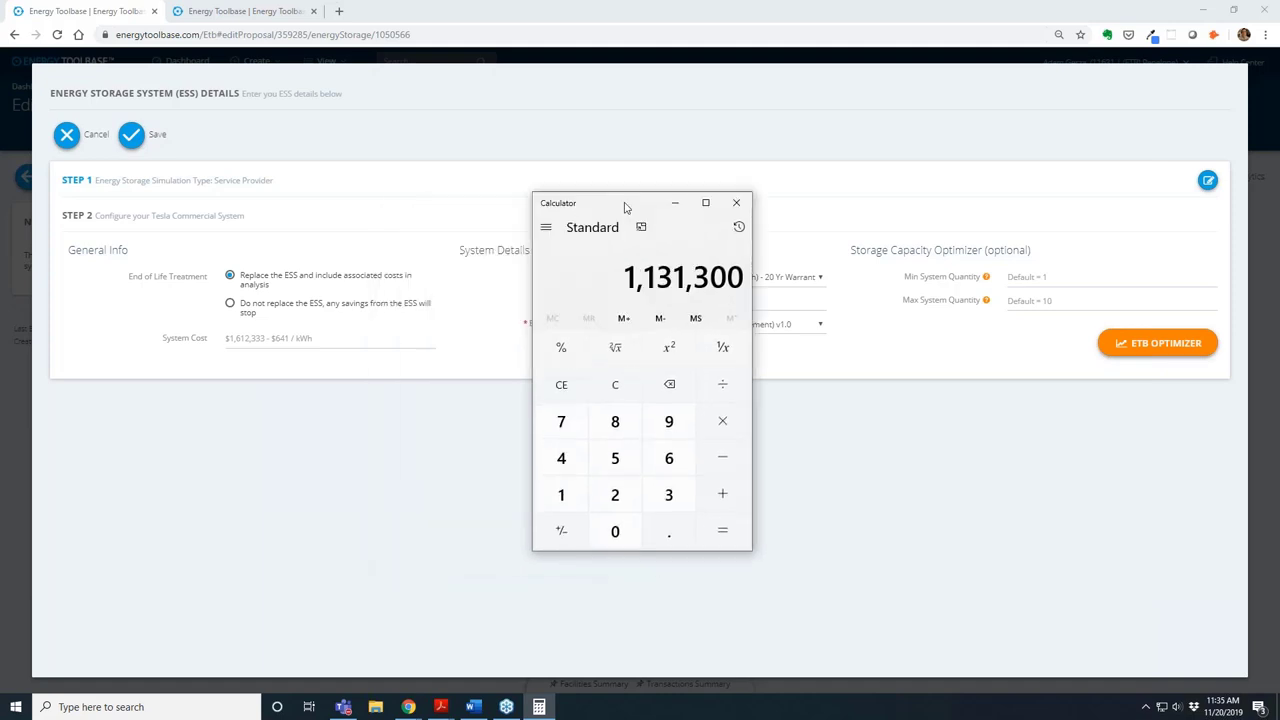
# - Enter a $1,200,000 system cost, save the ESS, and open company settings' link options
pyautogui.click(348, 338)
pyautogui.write('12')
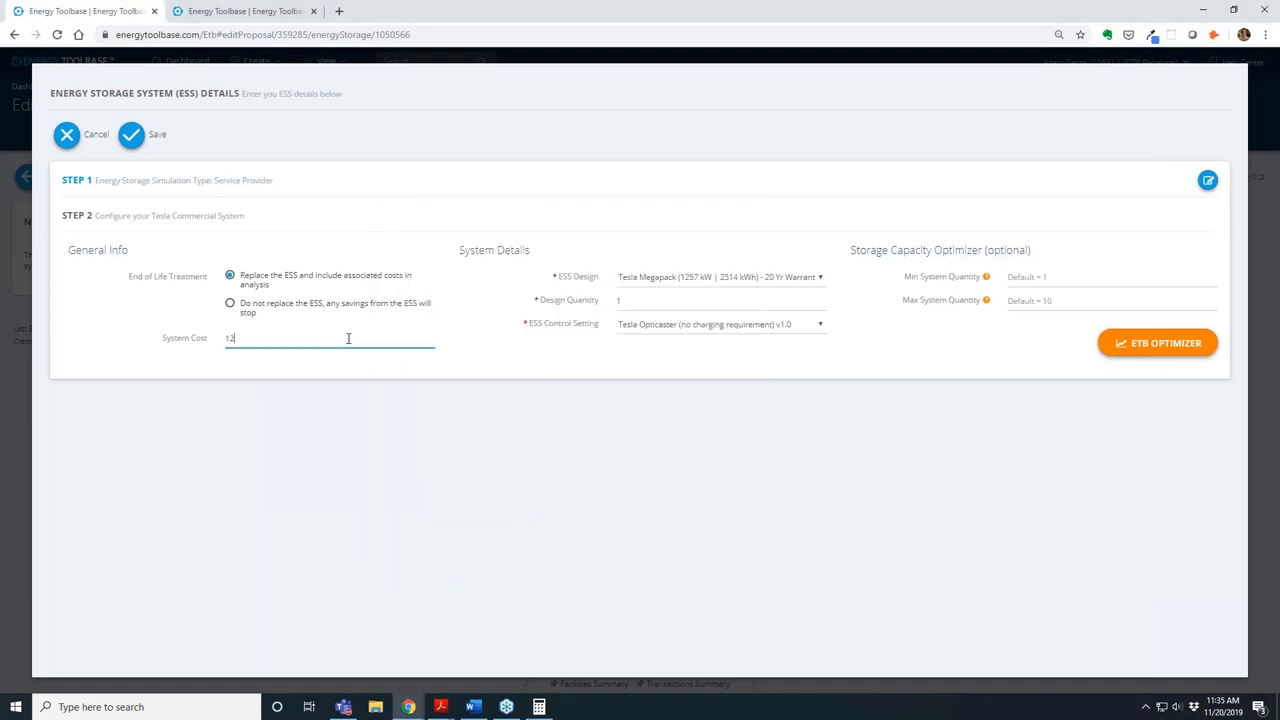
pyautogui.write('00000')
pyautogui.click(131, 134)
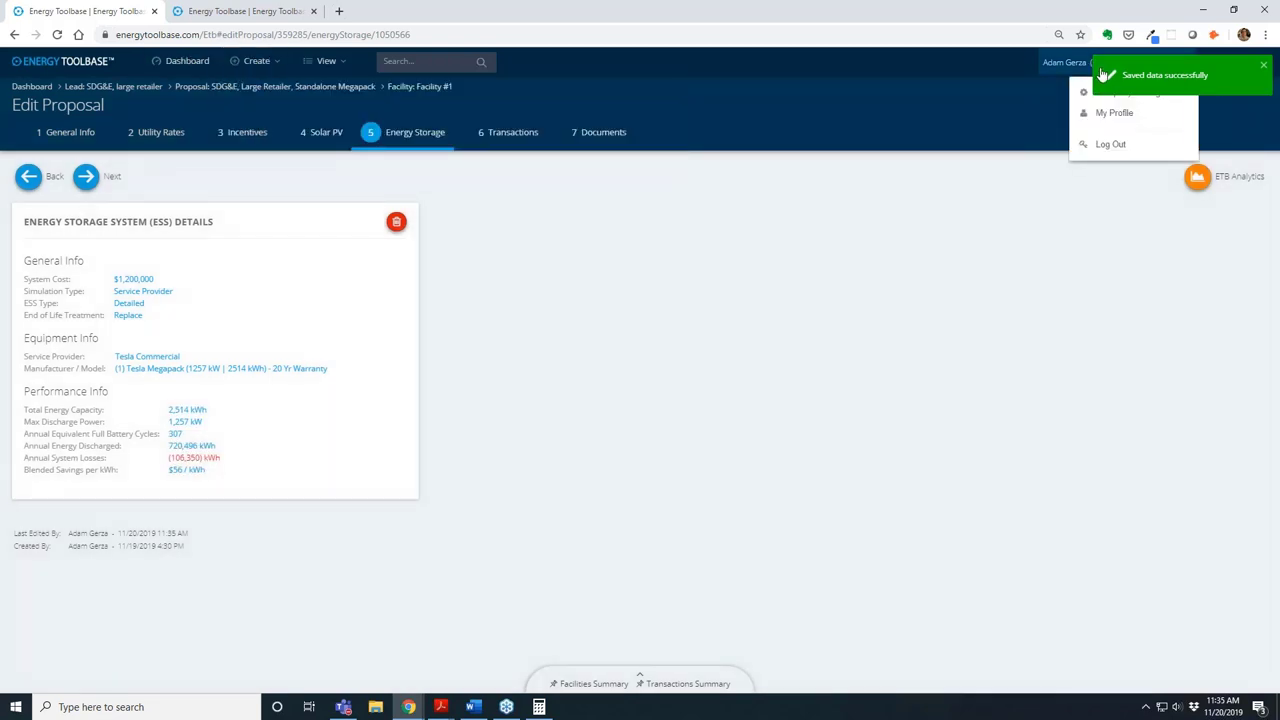
pyautogui.rightClick(1081, 95)
pyautogui.click(1115, 99)
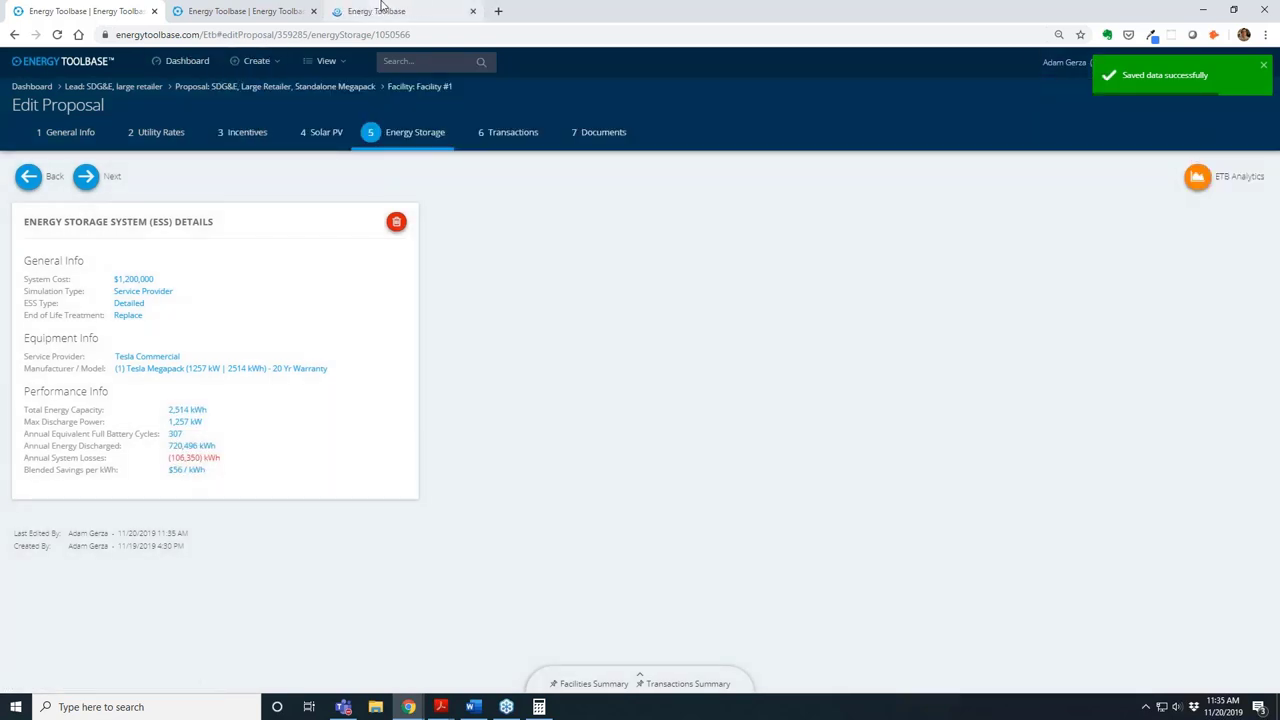
pyautogui.click(381, 8)
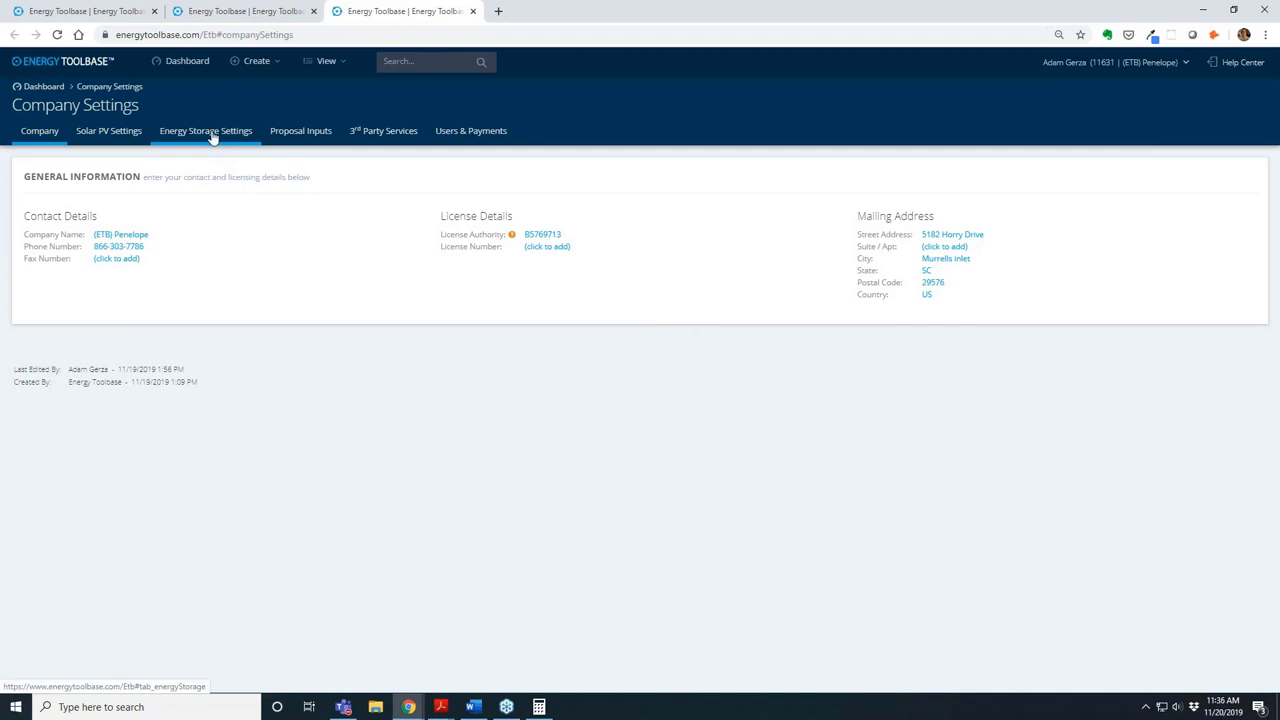
pyautogui.click(212, 135)
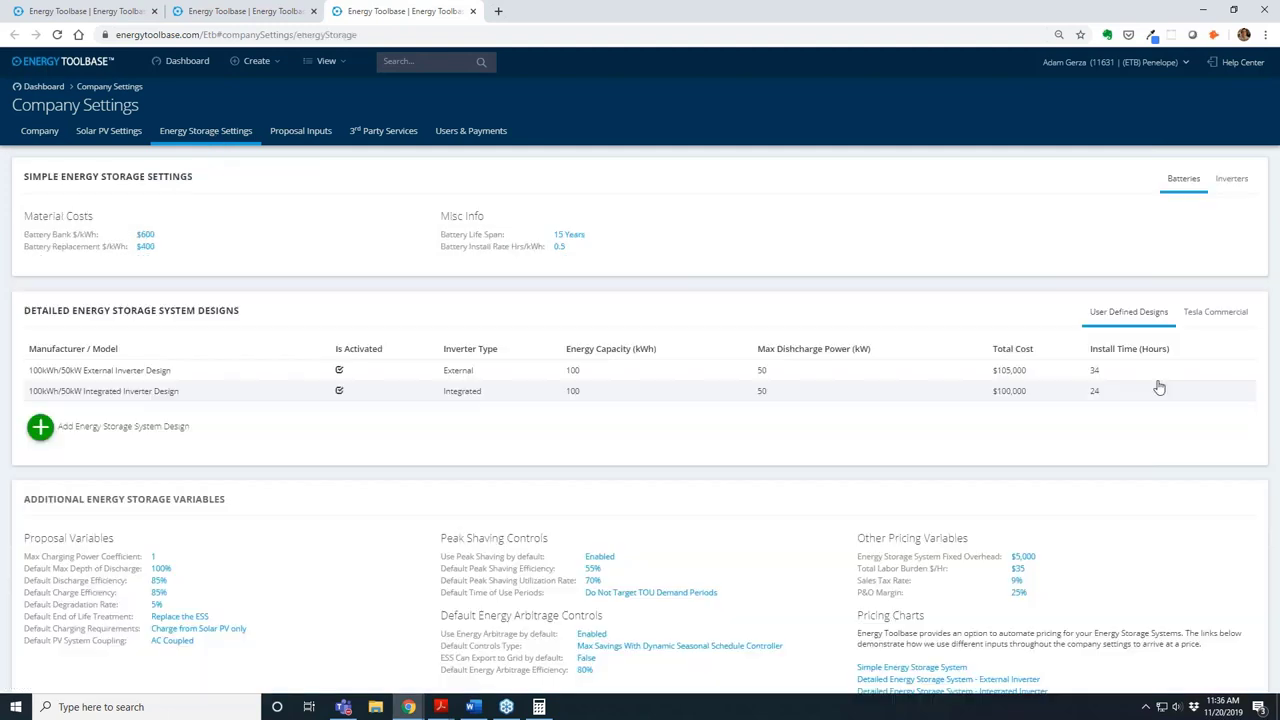
pyautogui.click(1230, 318)
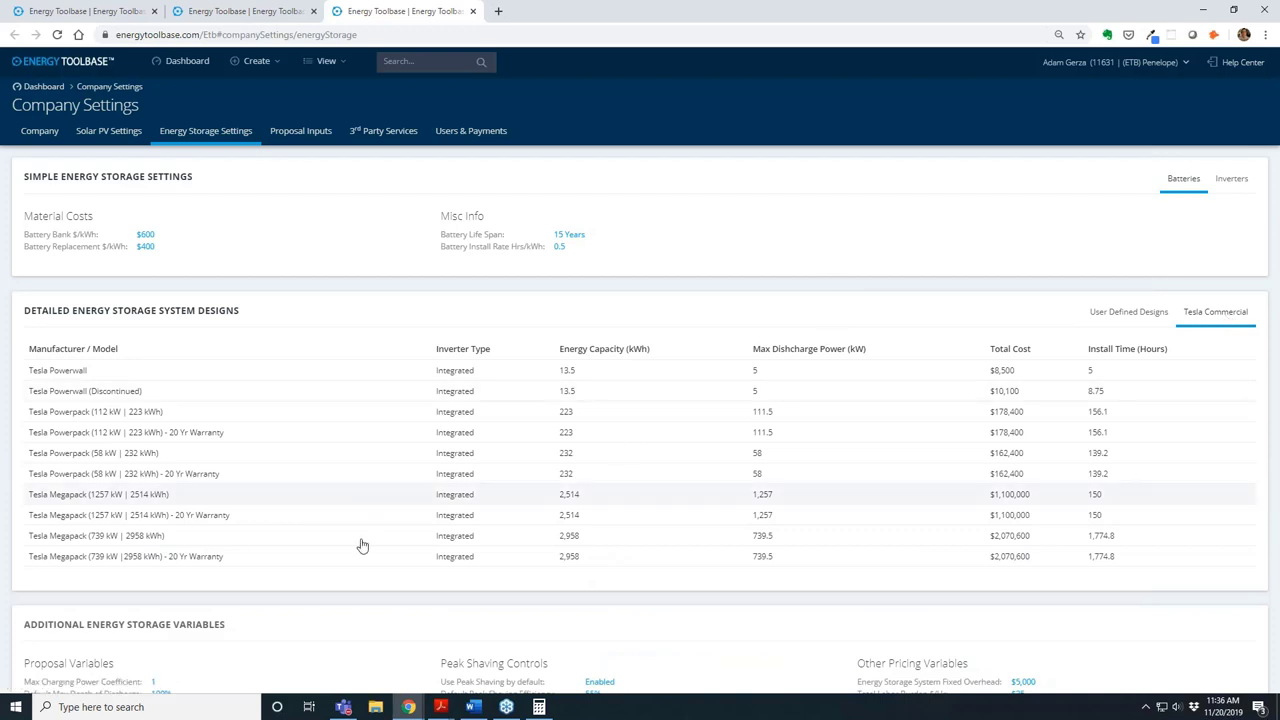
pyautogui.click(238, 520)
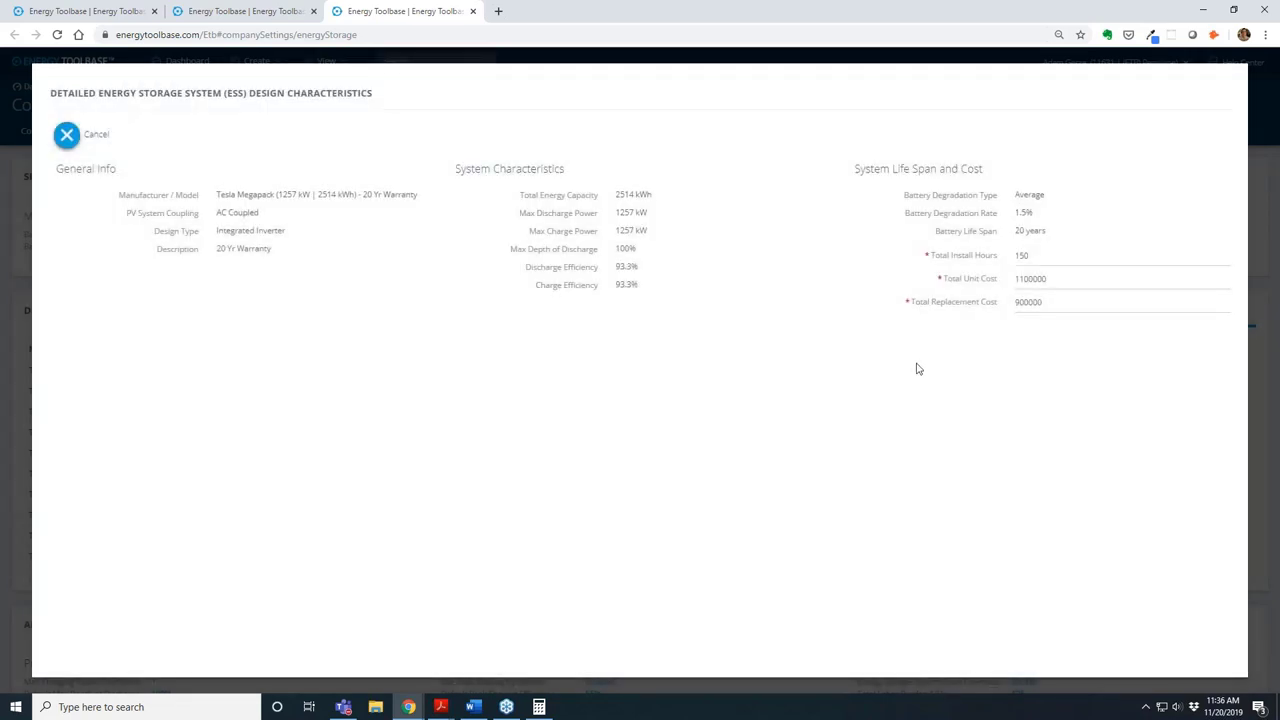
pyautogui.click(1078, 302)
pyautogui.doubleClick(1053, 278)
pyautogui.doubleClick(1065, 302)
pyautogui.click(808, 496)
pyautogui.click(94, 143)
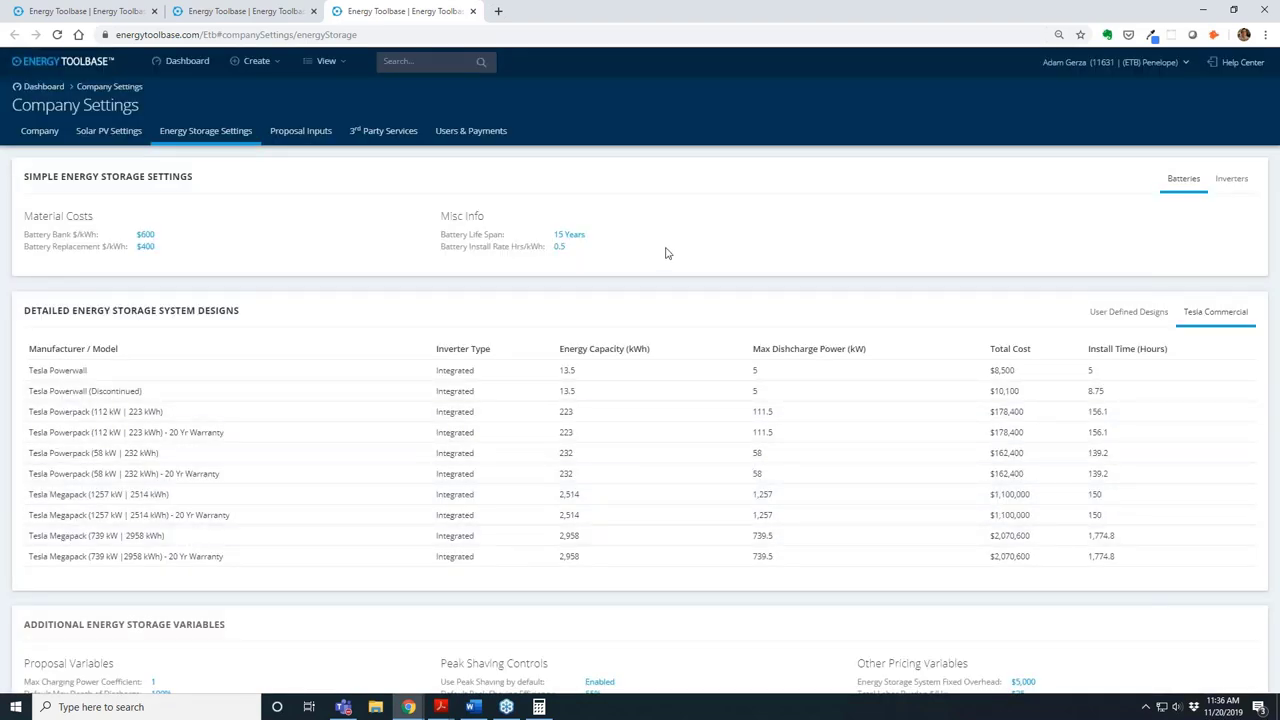
# - Compute 56 × 2,514 = 140,784 in Calculator and return to the proposal in the browser
pyautogui.hotkey('ctrl', '1')
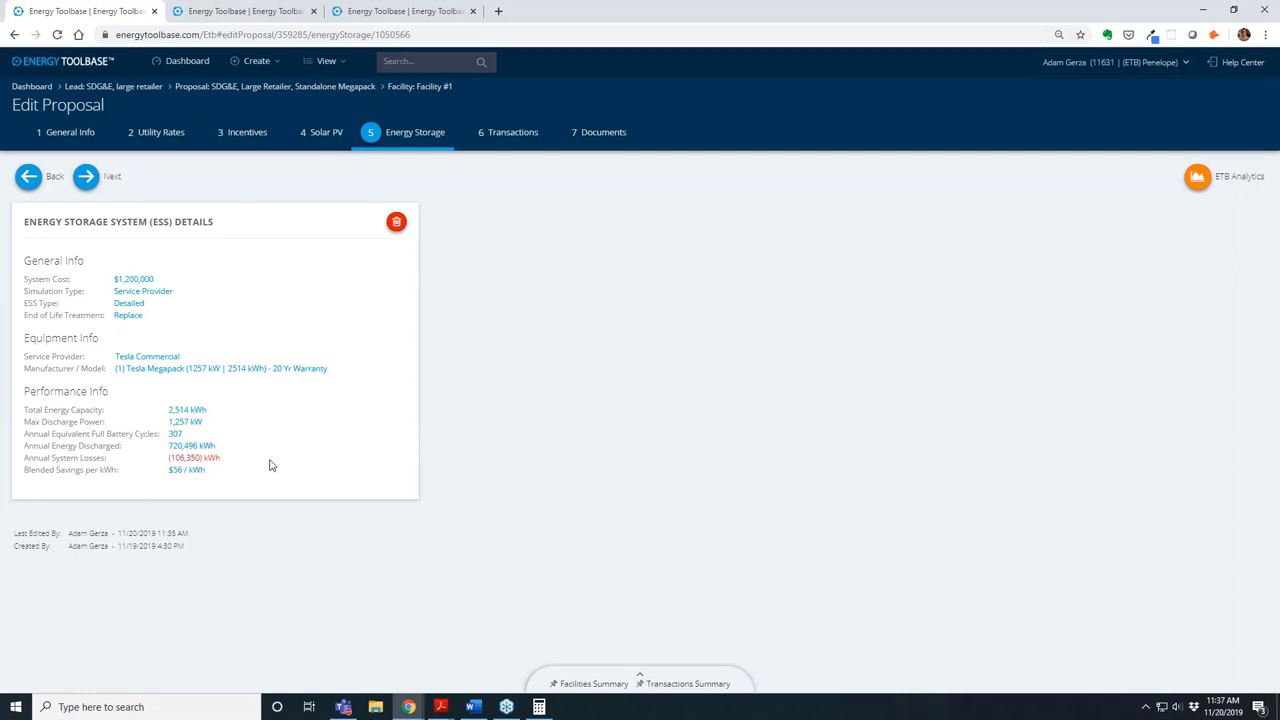
pyautogui.click(573, 715)
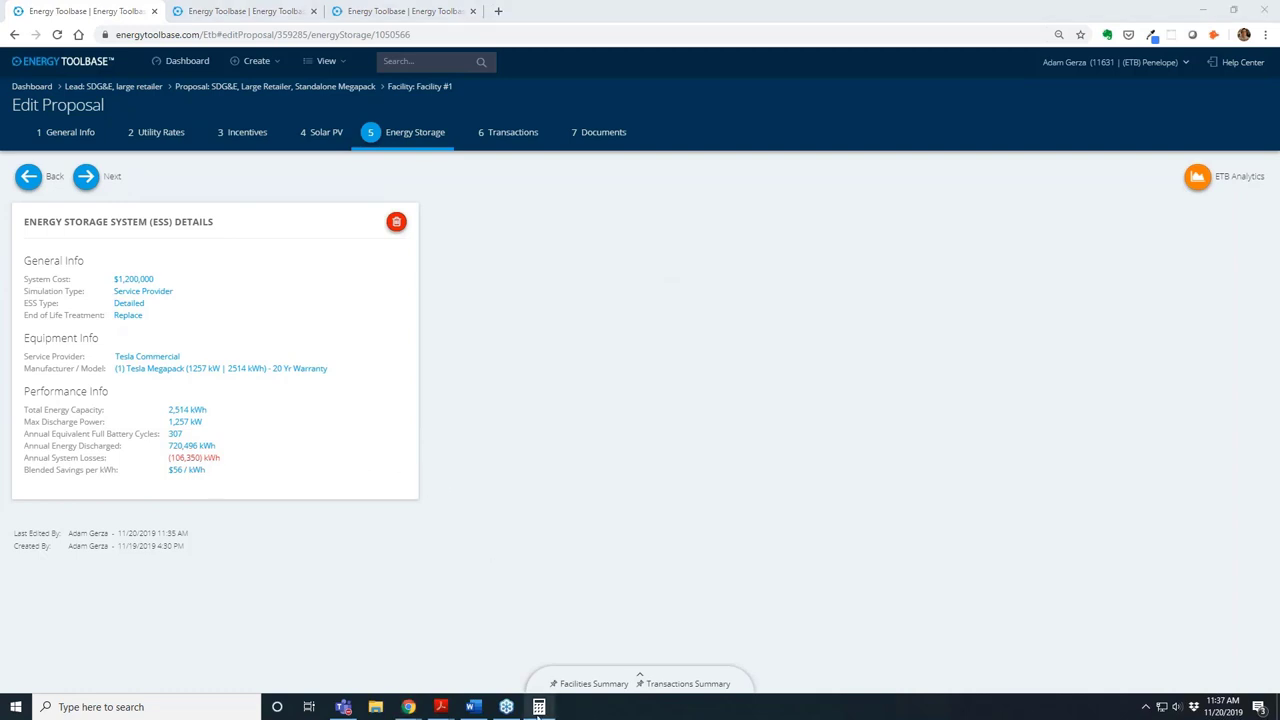
pyautogui.press('Delete')
pyautogui.write('56*2514')
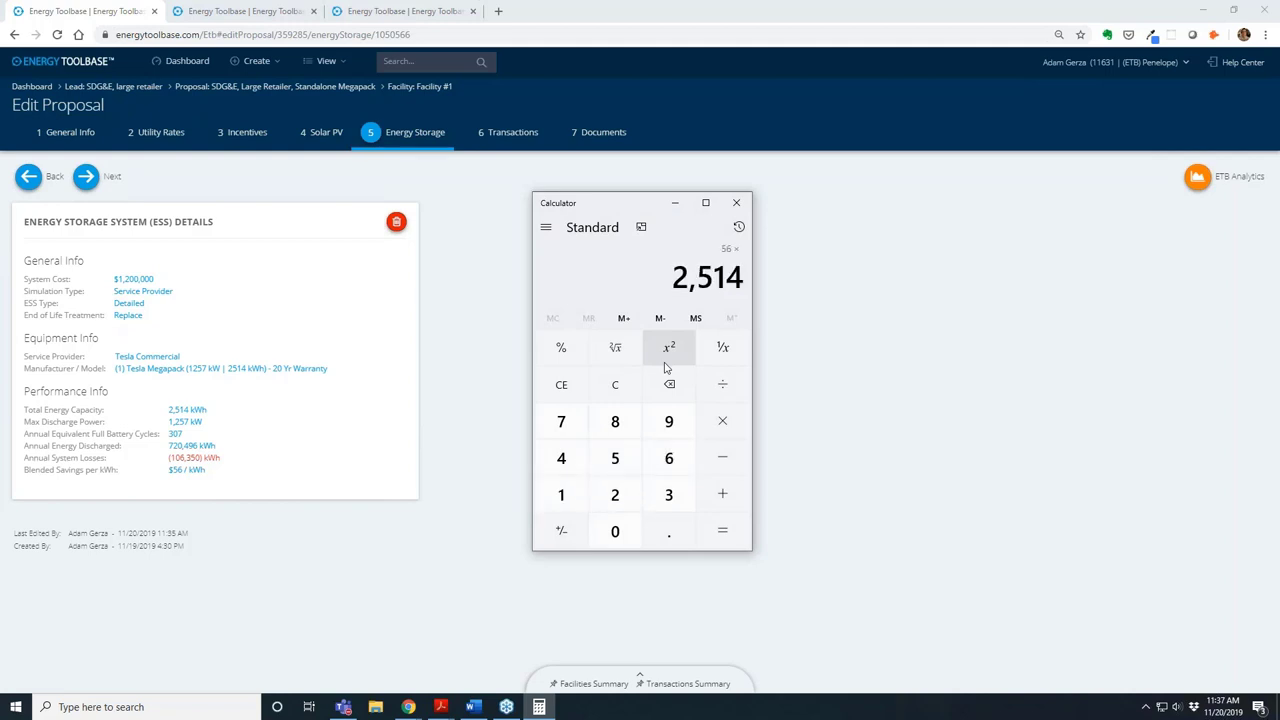
pyautogui.press('Return')
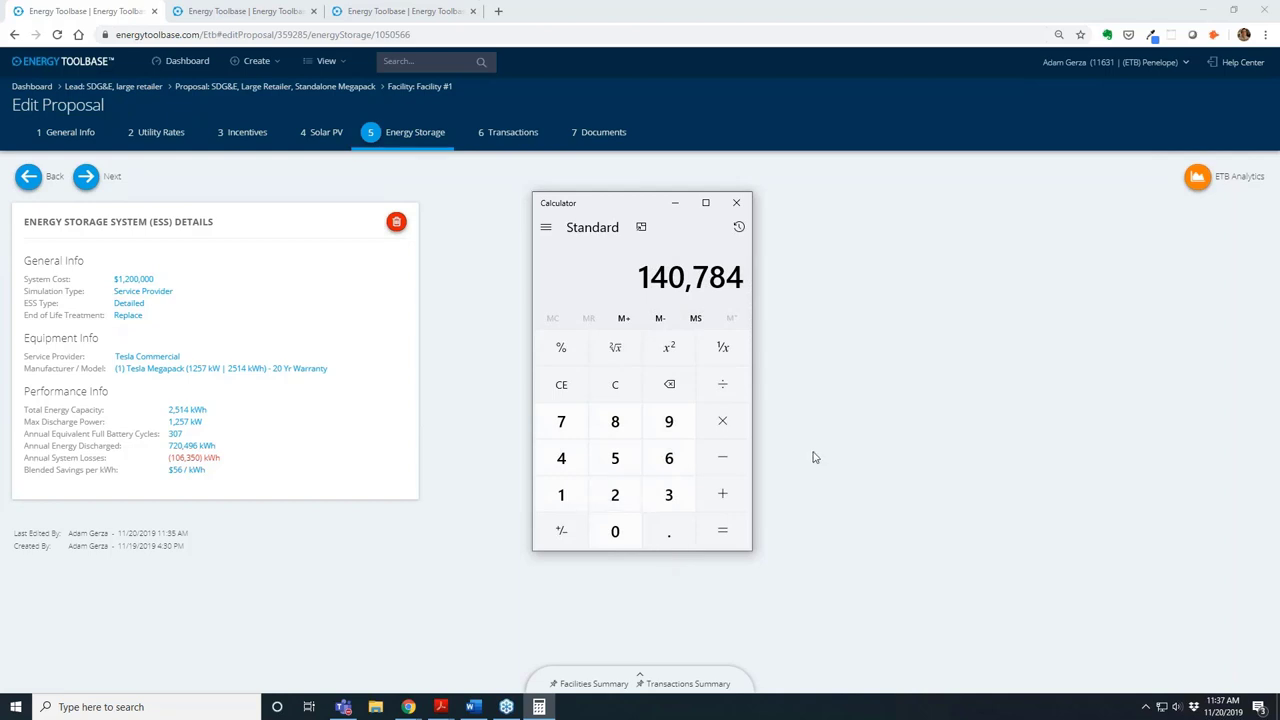
pyautogui.click(892, 495)
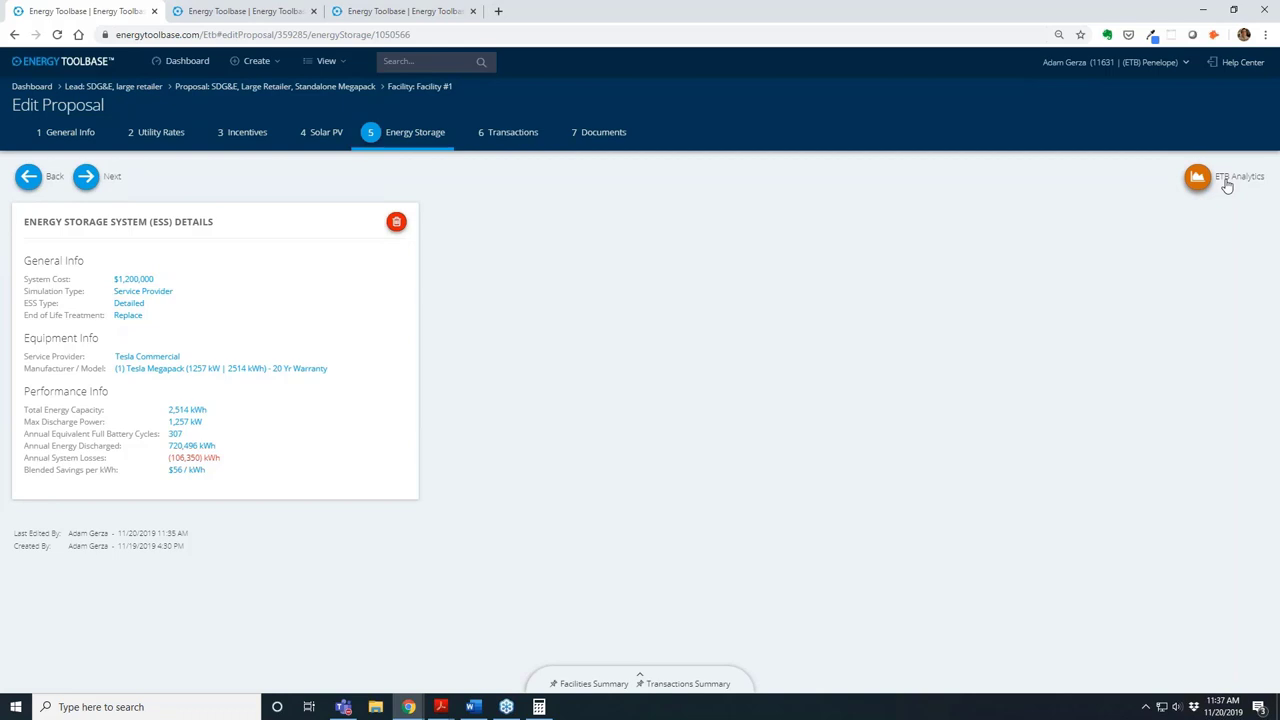
# - Open ETB Analytics and set the demand profile range to 7/1/2018–8/1/2018
pyautogui.click(1227, 187)
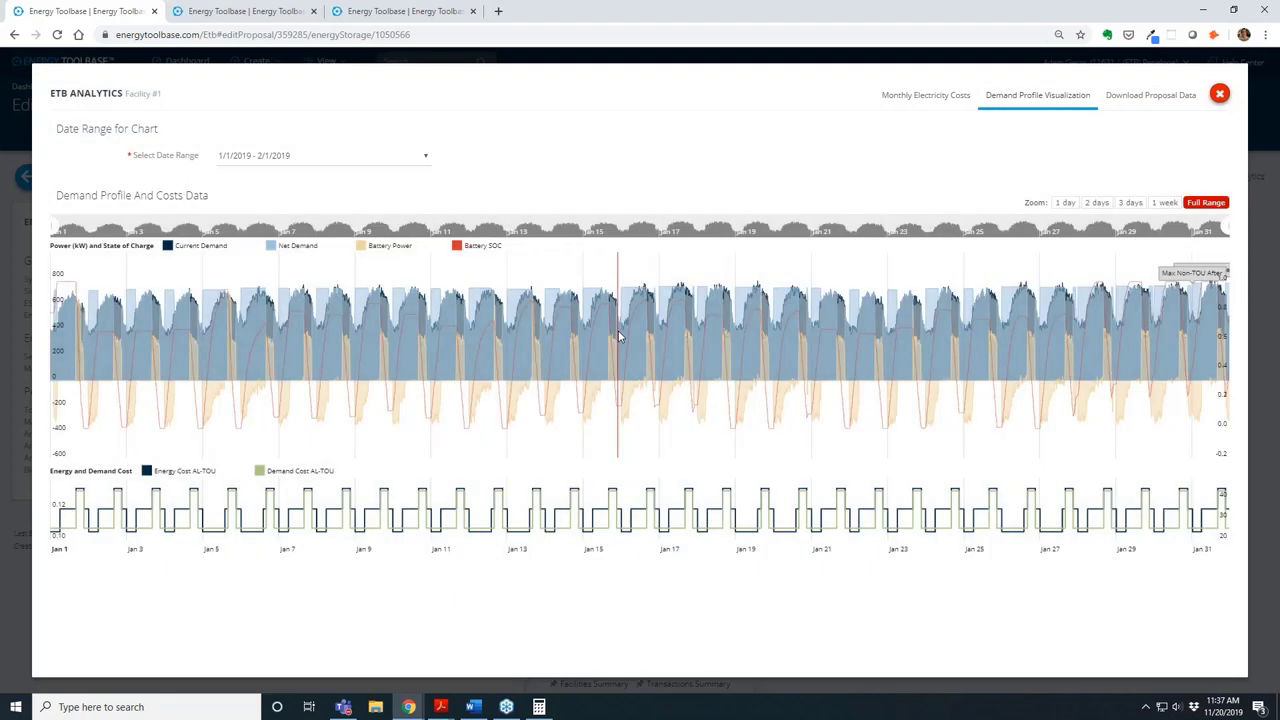
pyautogui.click(327, 160)
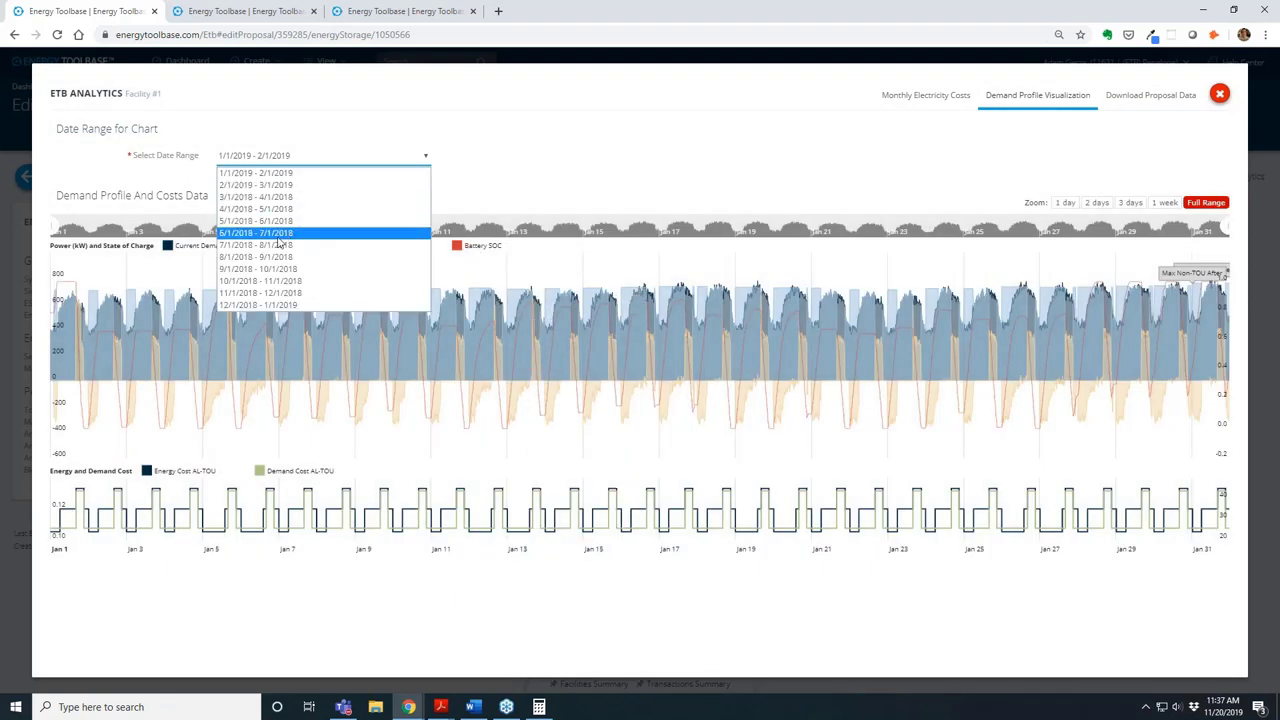
pyautogui.press('Escape')
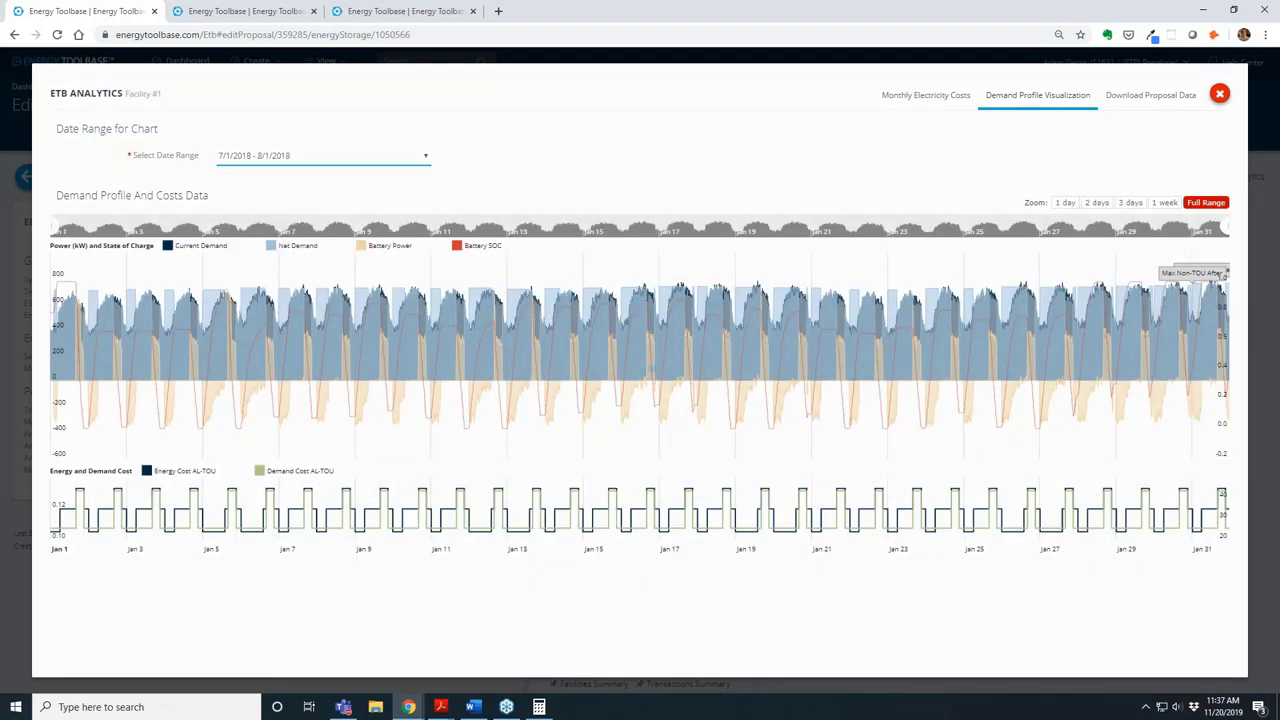
# - Zoom to about Jul 13–20 with net demand and battery series shown and Energy Cost AL-TOU hidden
pyautogui.click(372, 246)
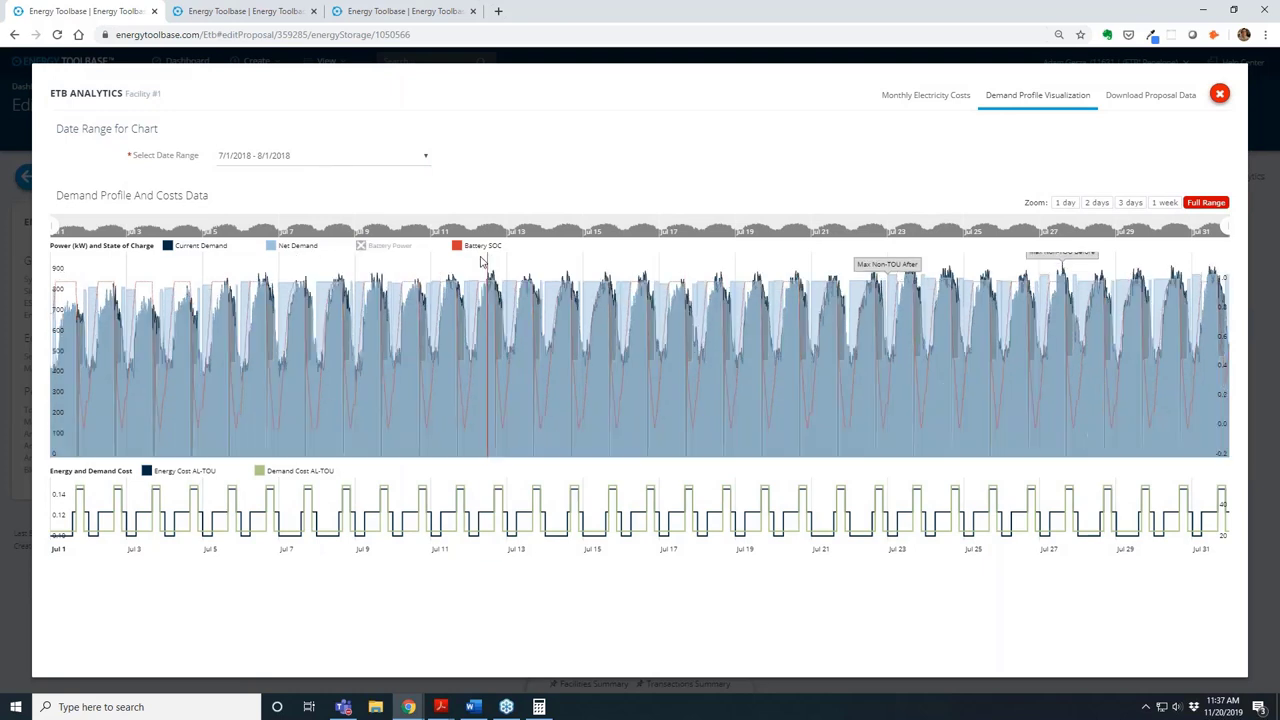
pyautogui.click(480, 247)
pyautogui.click(297, 247)
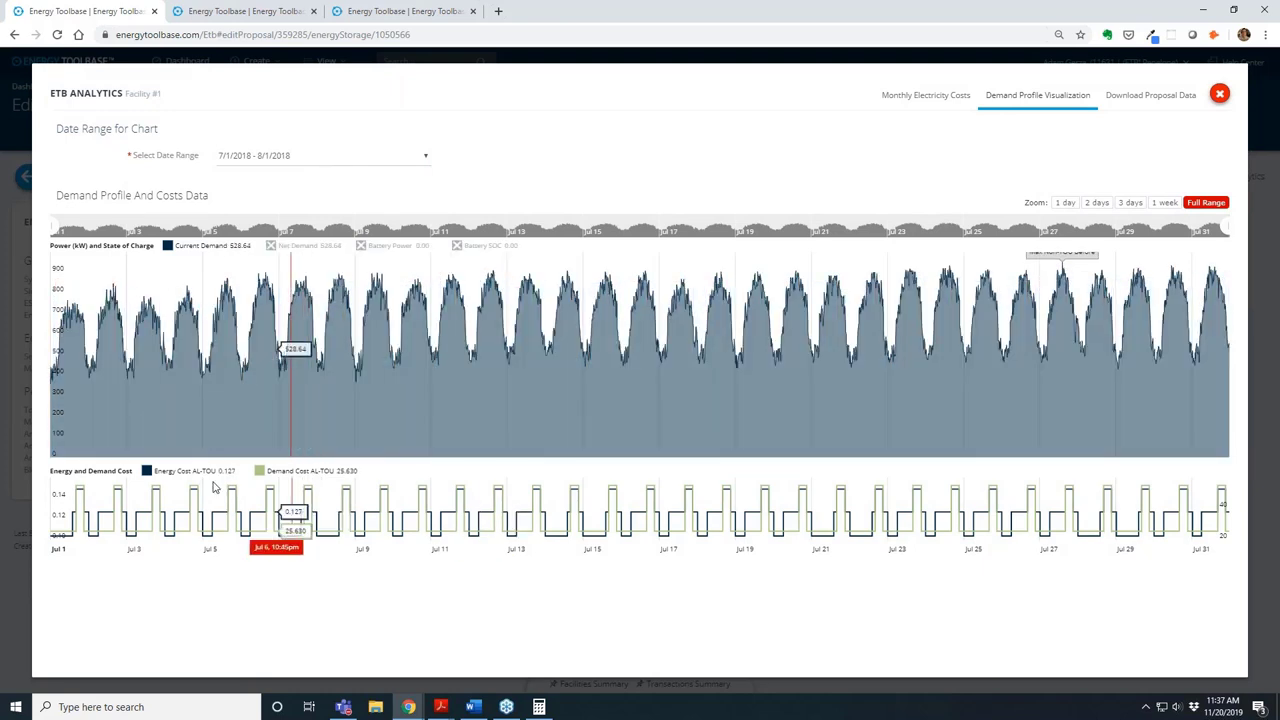
pyautogui.moveTo(504, 384); pyautogui.dragTo(798, 436)
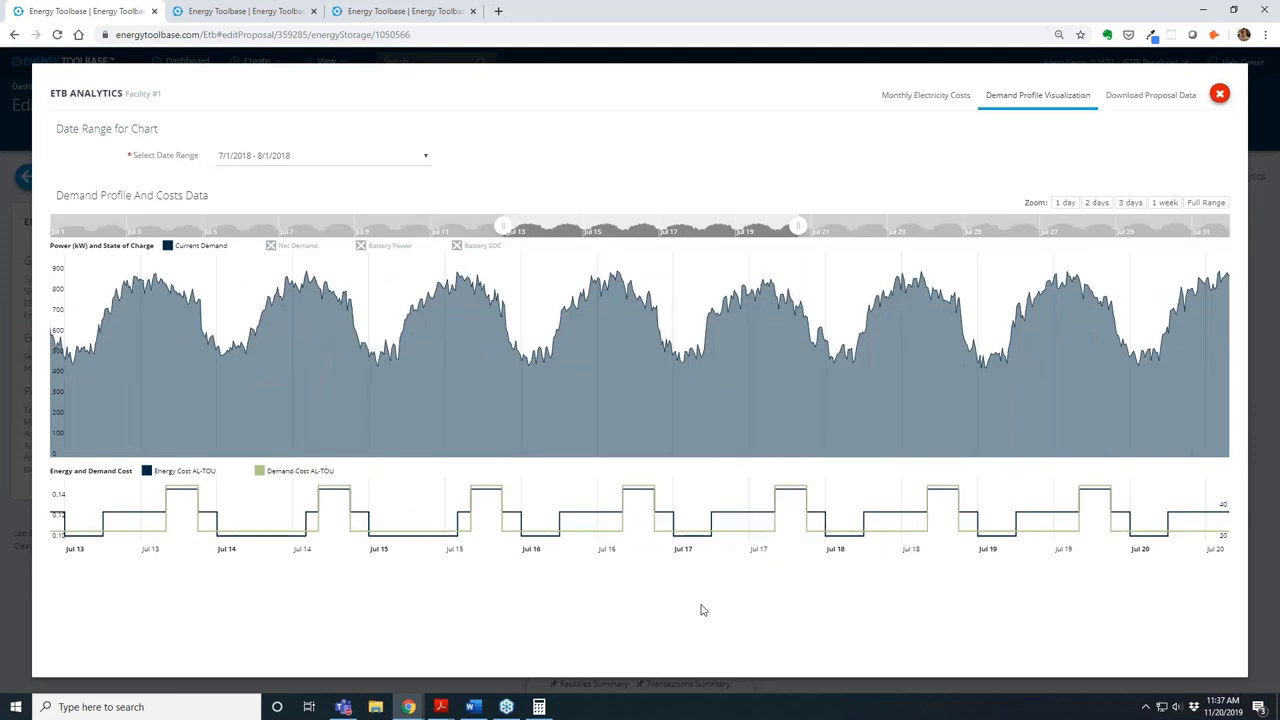
pyautogui.click(387, 250)
pyautogui.click(459, 248)
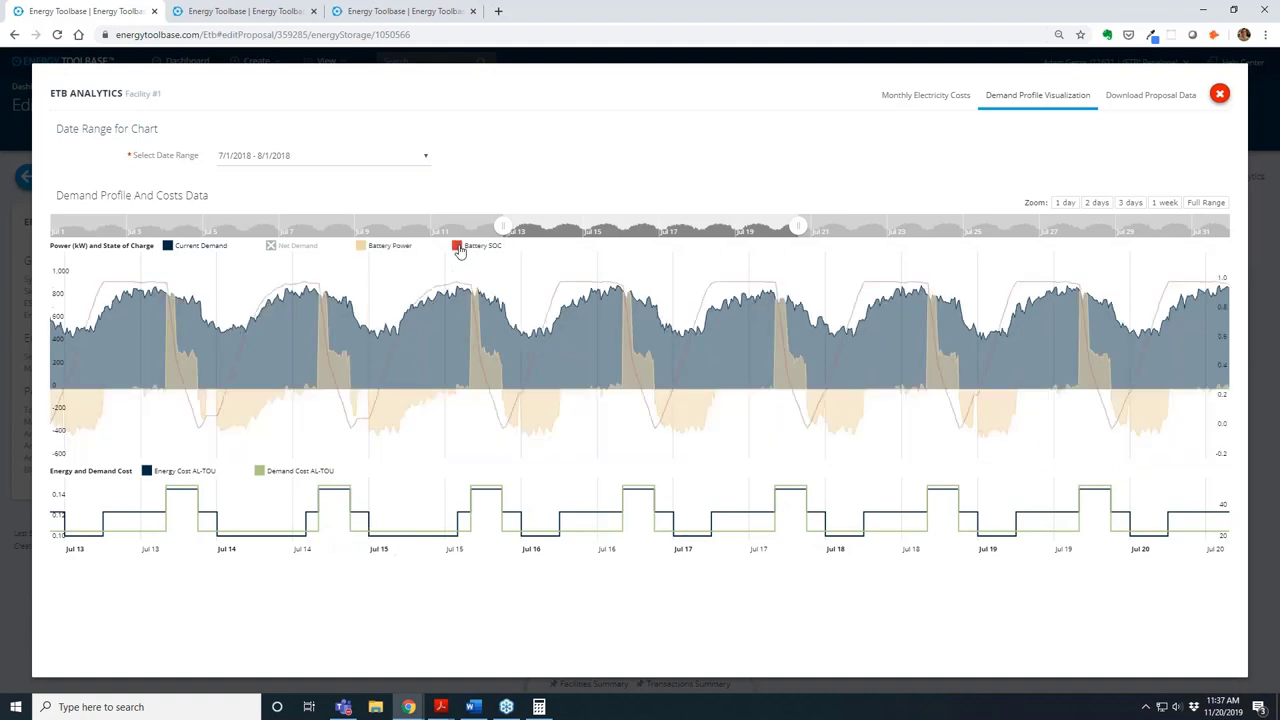
pyautogui.click(305, 248)
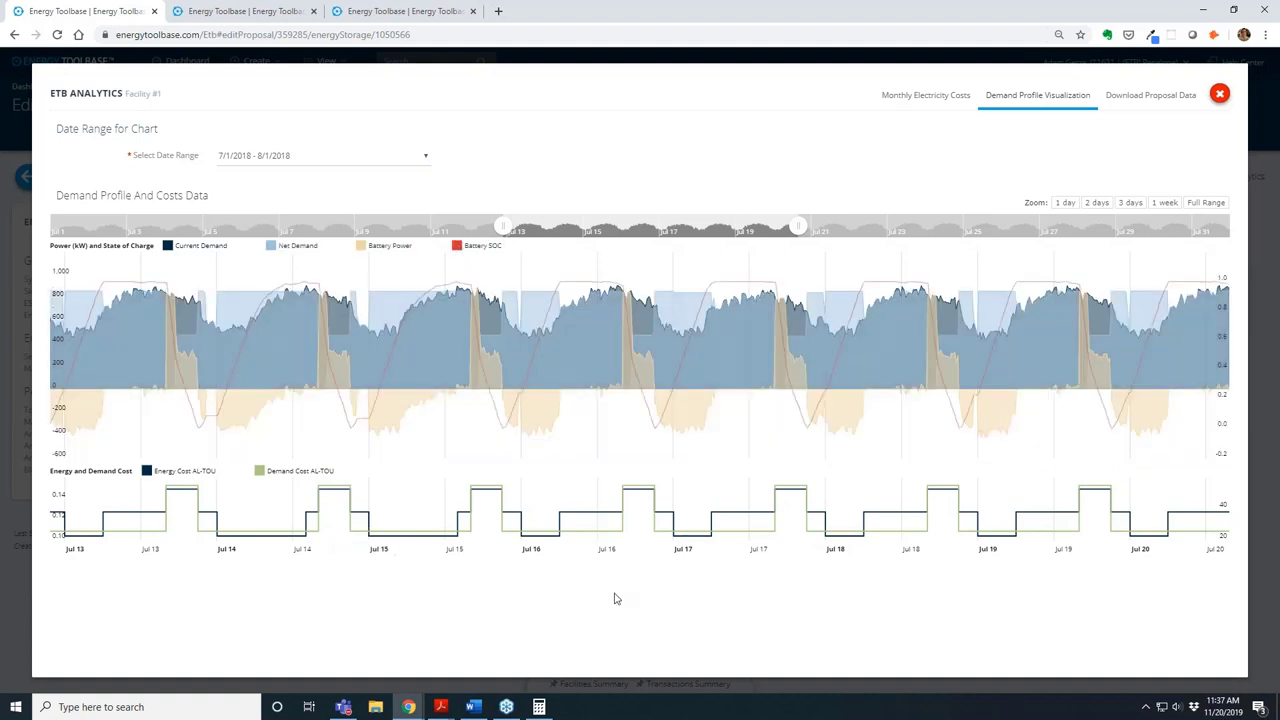
pyautogui.click(204, 472)
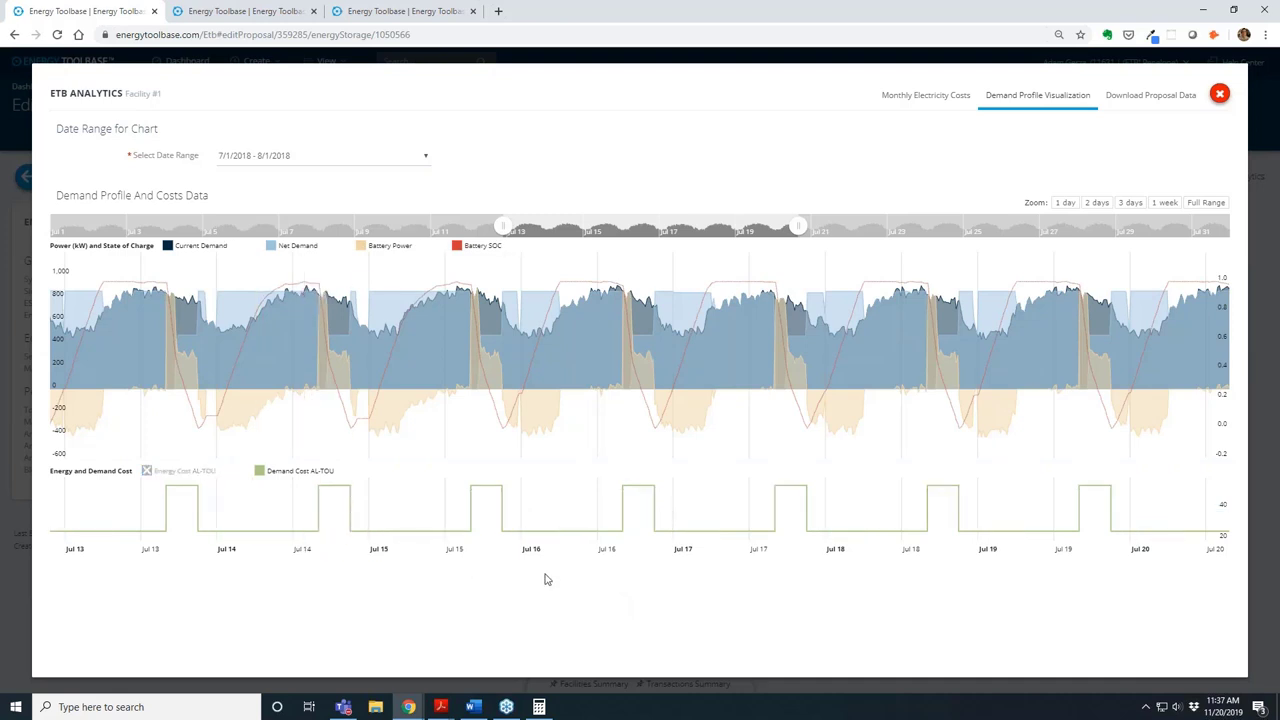
pyautogui.moveTo(489, 502)
# - Reset to the full July range, zoom into Jul 12–17, then close ETB Analytics
pyautogui.click(1218, 208)
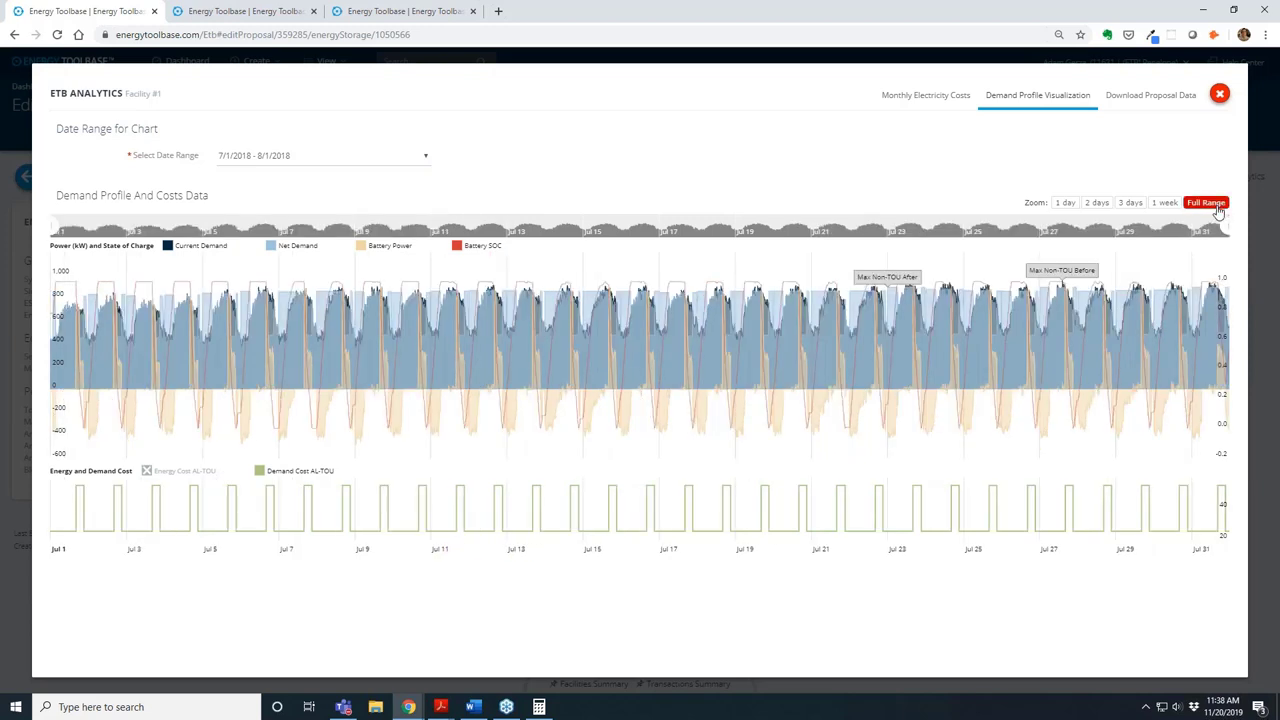
pyautogui.moveTo(466, 361); pyautogui.dragTo(687, 362)
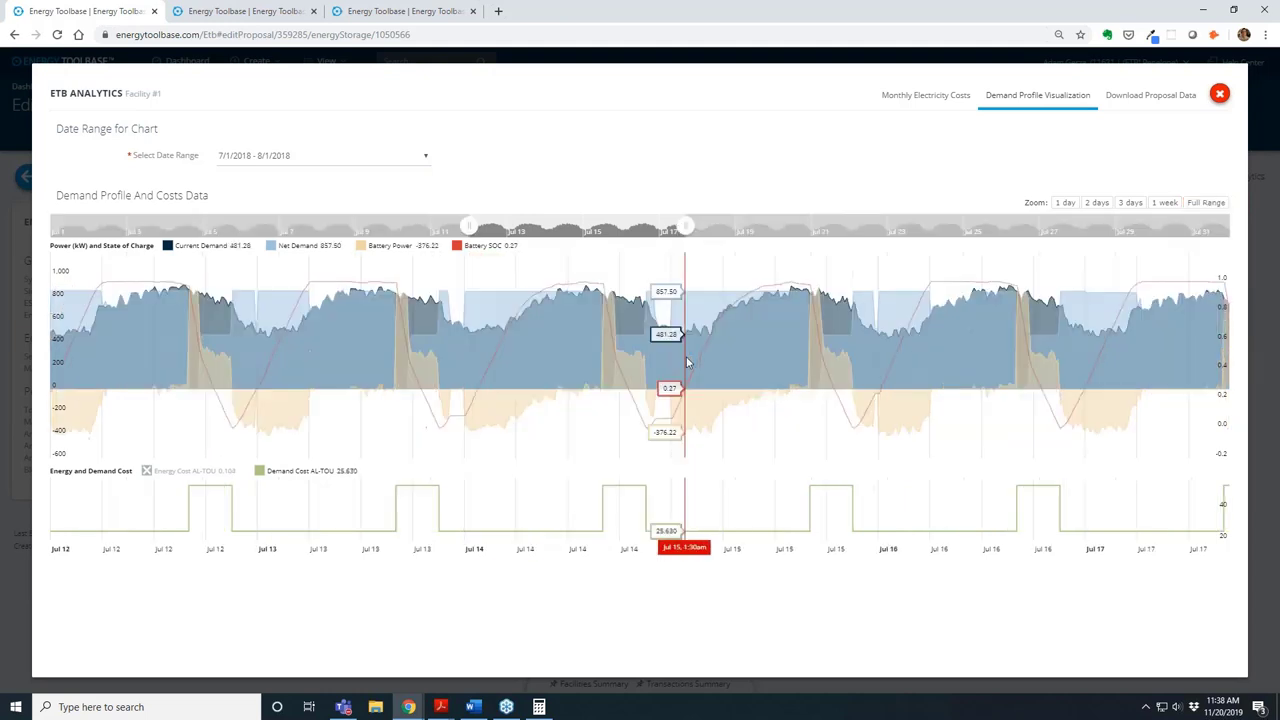
pyautogui.click(1219, 95)
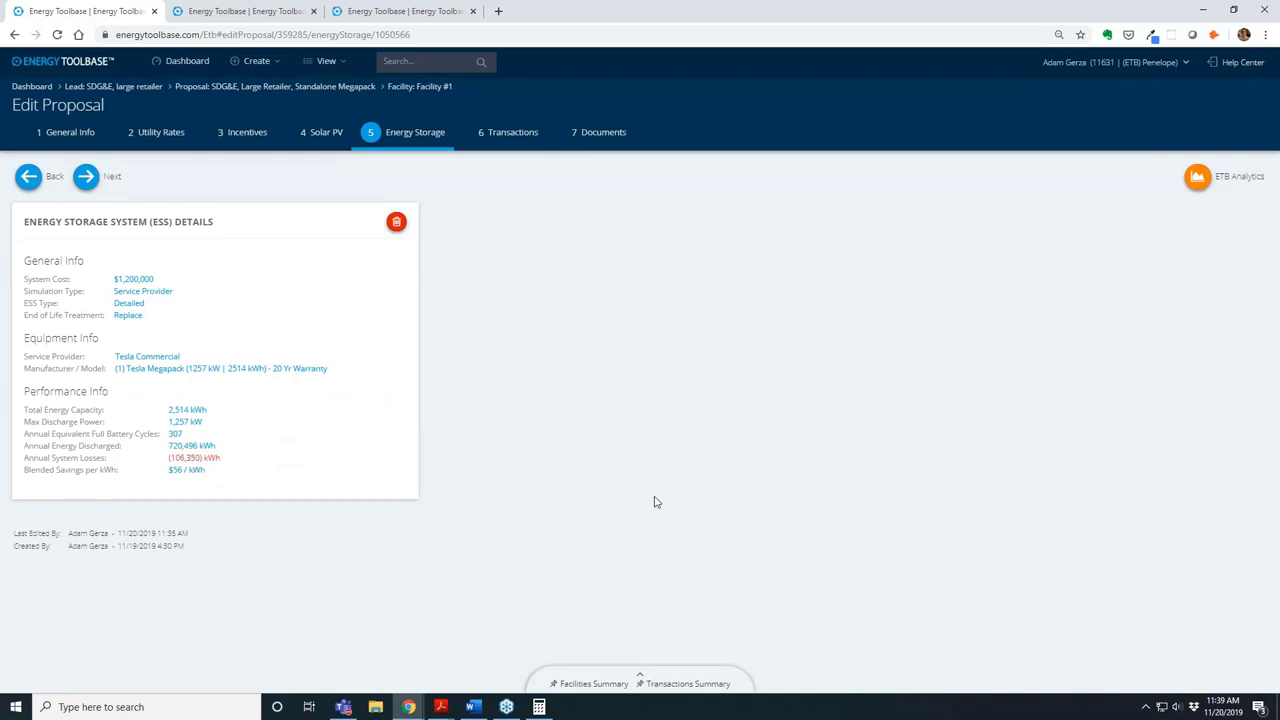
# - Add a Tesla cash purchase with O&M transaction with a 20-year cash flow term
pyautogui.click(520, 134)
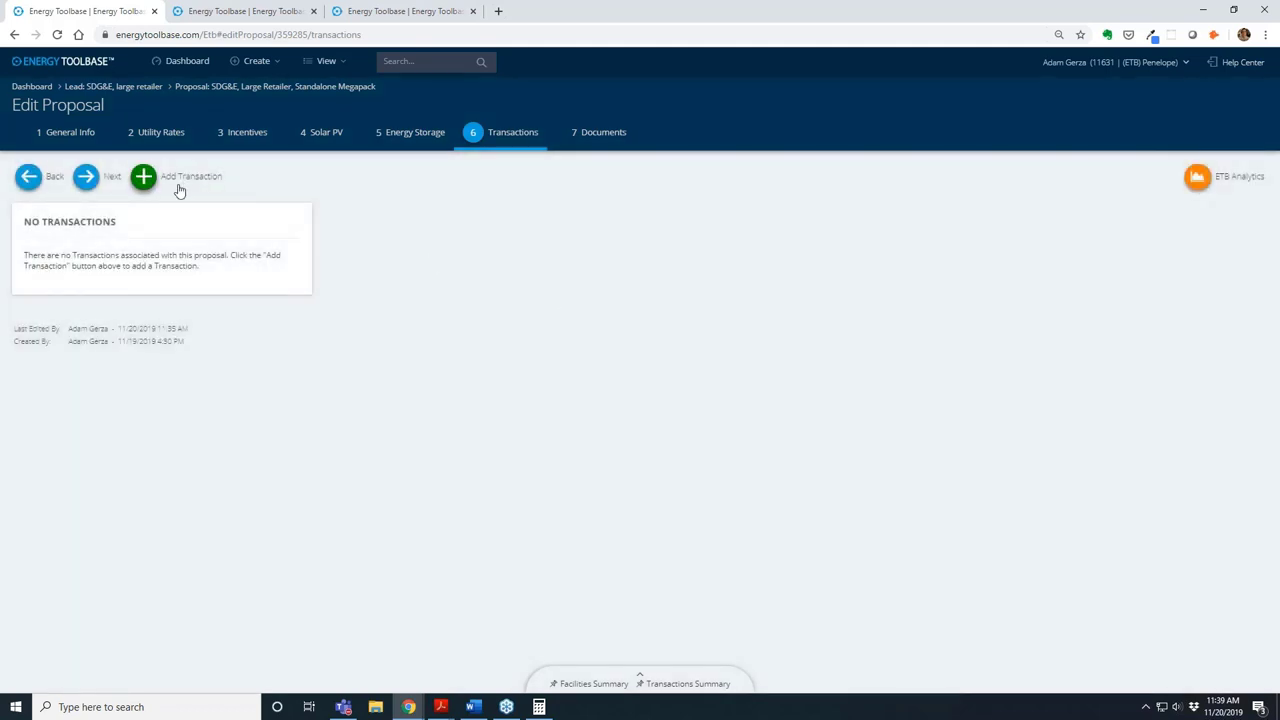
pyautogui.click(178, 186)
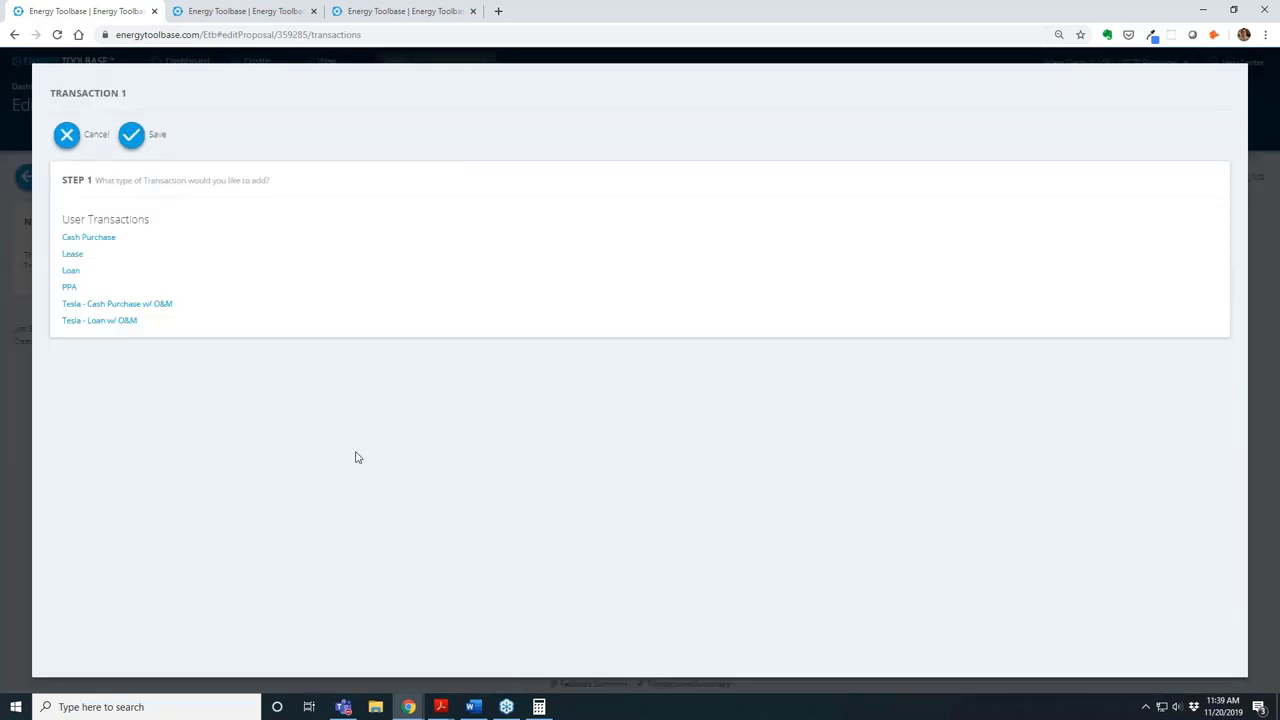
pyautogui.click(161, 313)
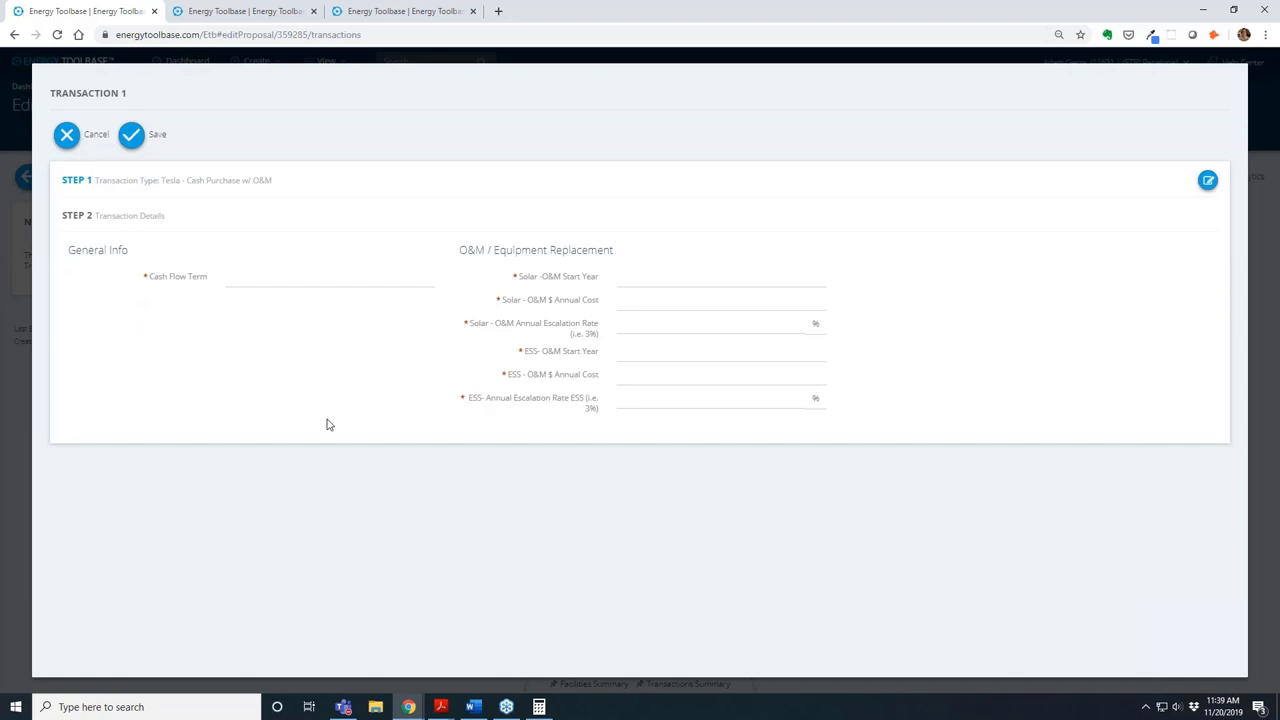
pyautogui.click(296, 280)
pyautogui.write('20')
pyautogui.click(444, 454)
# - Set solar O&M start year, annual cost and escalation all to 0, and ESS O&M start year to 1
pyautogui.click(697, 291)
pyautogui.hotkey('shift', 'Tab')
pyautogui.write('2500')
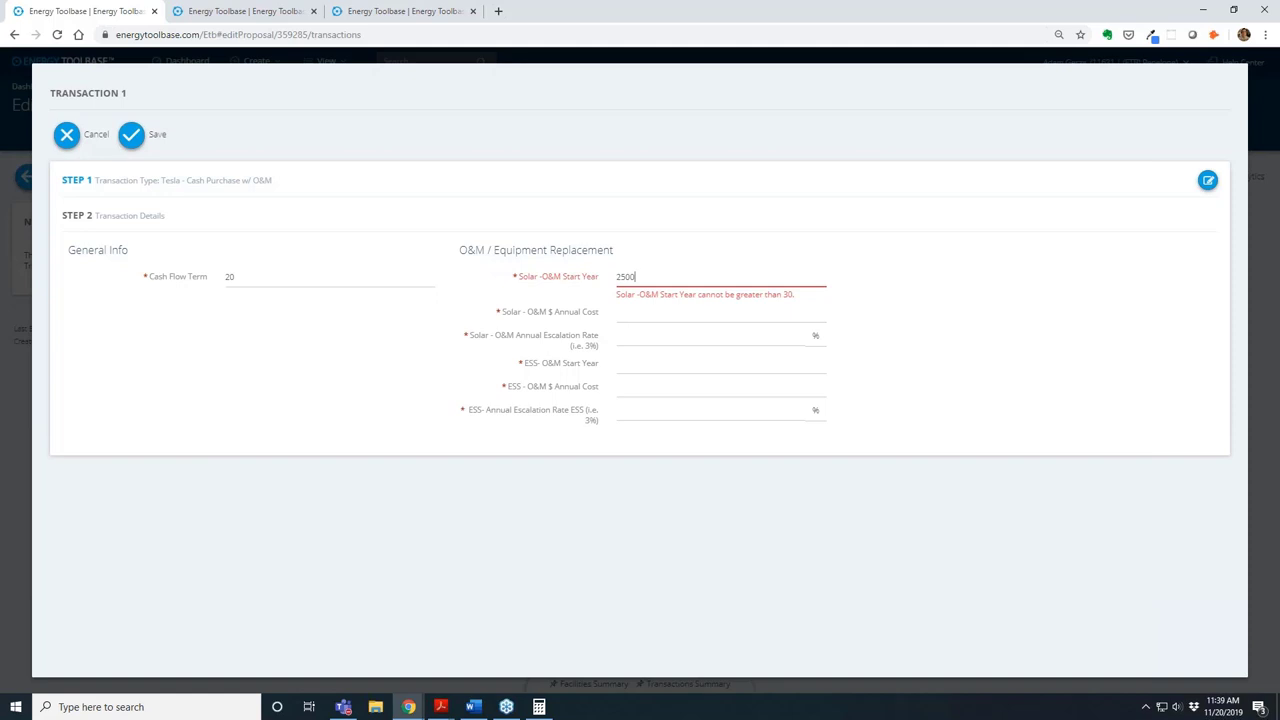
pyautogui.press('BackSpace')
pyautogui.press('BackSpace')
pyautogui.press('BackSpace')
pyautogui.press('BackSpace')
pyautogui.write('11')
pyautogui.press('Tab')
pyautogui.write('2500')
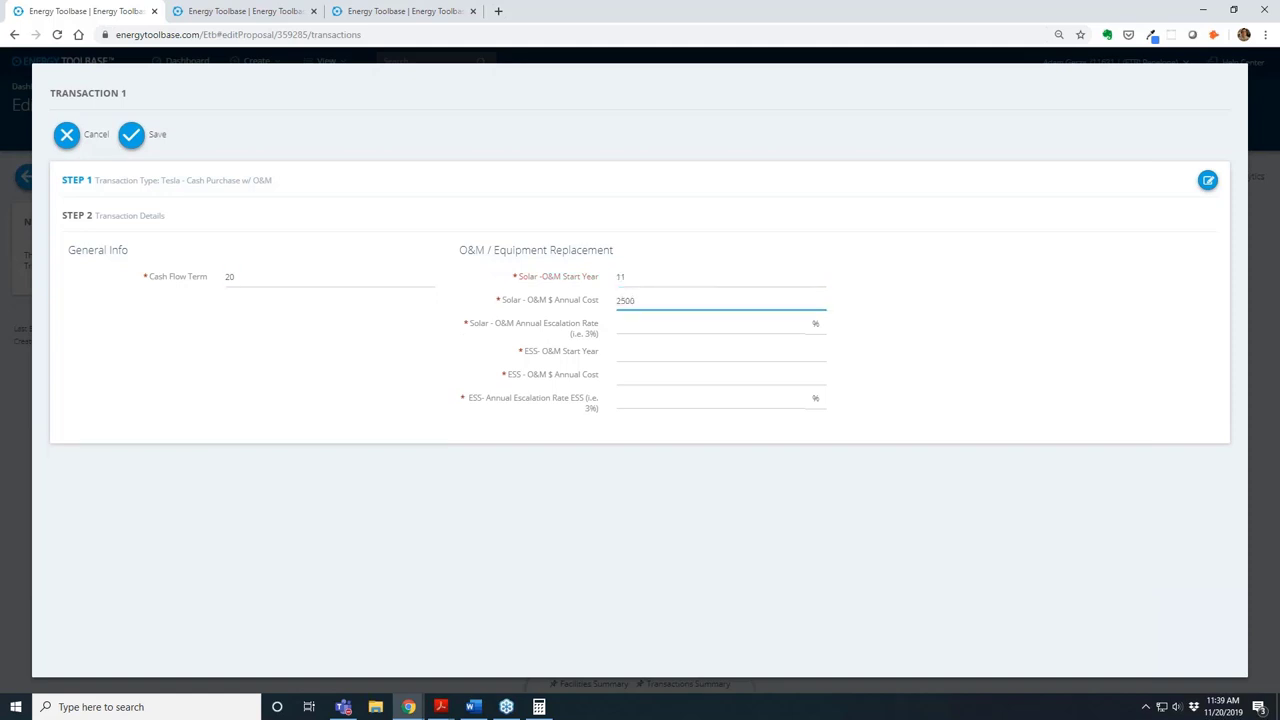
pyautogui.press('Tab')
pyautogui.write('1')
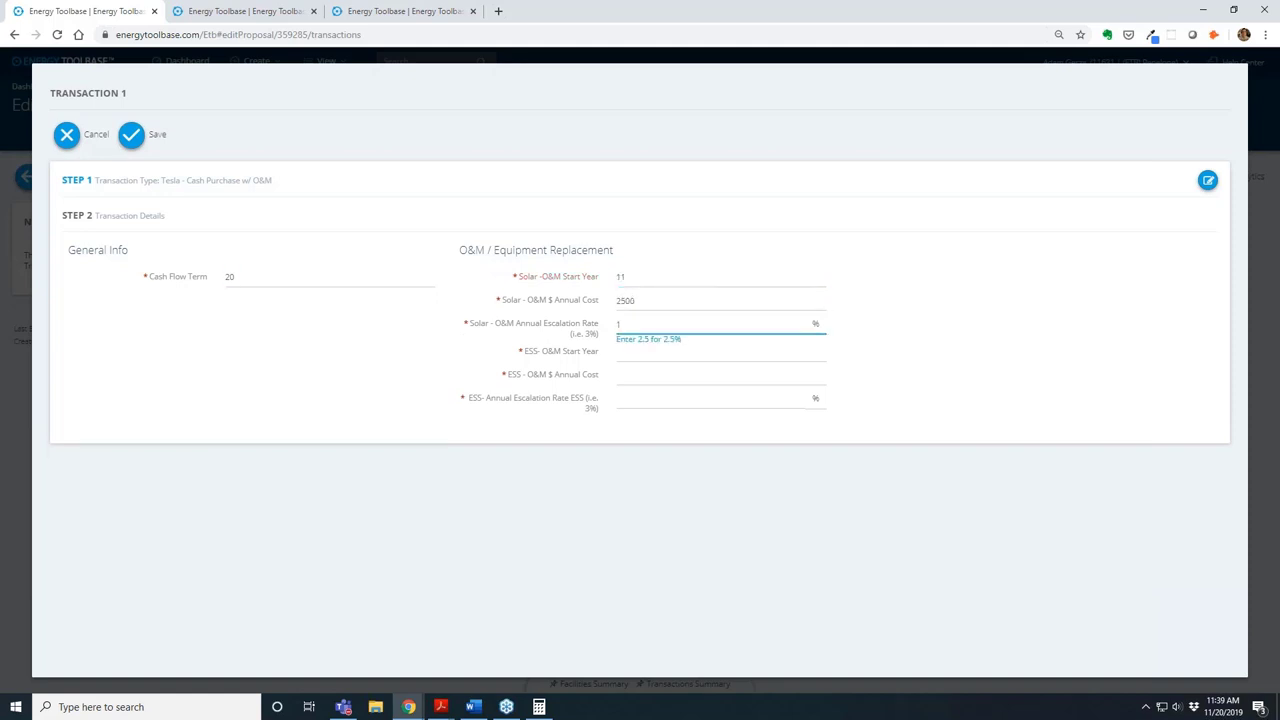
pyautogui.press('Tab')
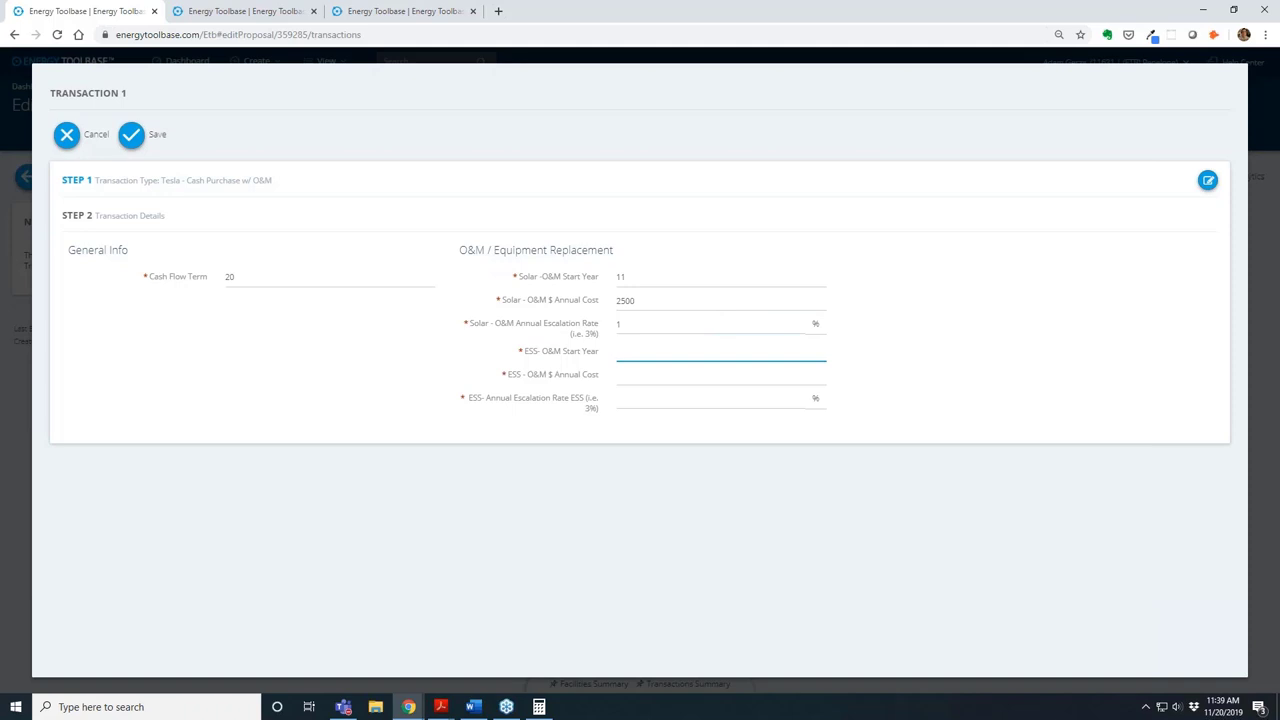
pyautogui.write('1')
pyautogui.hotkey('shift', 'Tab')
pyautogui.write('0')
pyautogui.press('Tab')
pyautogui.write('0')
pyautogui.press('Tab')
pyautogui.write('0')
pyautogui.press('Tab')
pyautogui.press('Tab')
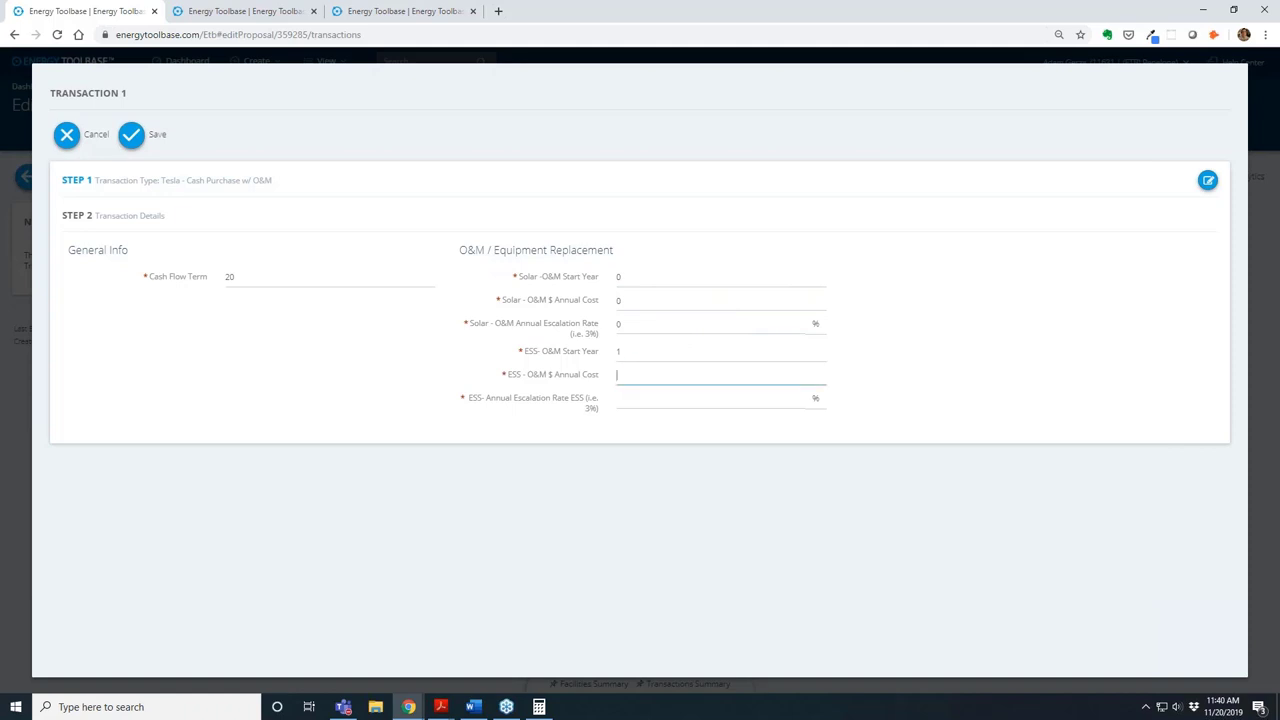
# - Set ESS O&M to $1,500 a year escalating 1%, and save the transaction
pyautogui.write('1500')
pyautogui.press('Tab')
pyautogui.write('1')
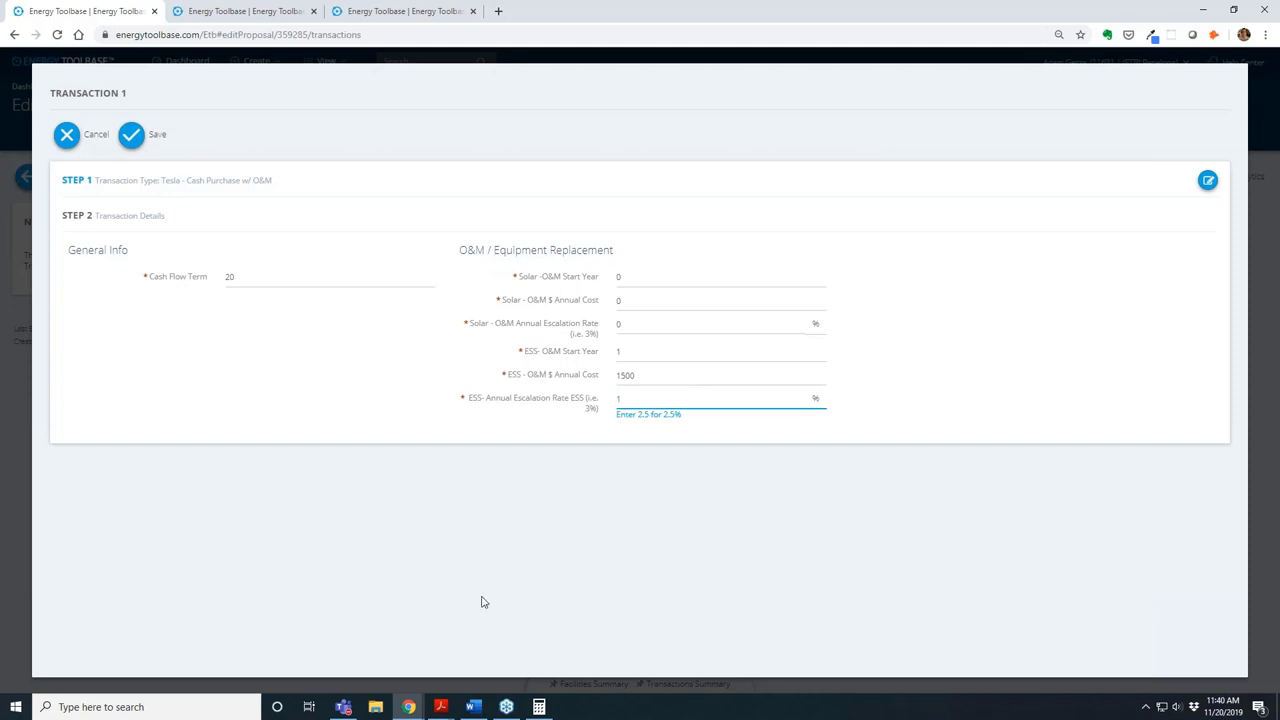
pyautogui.click(484, 602)
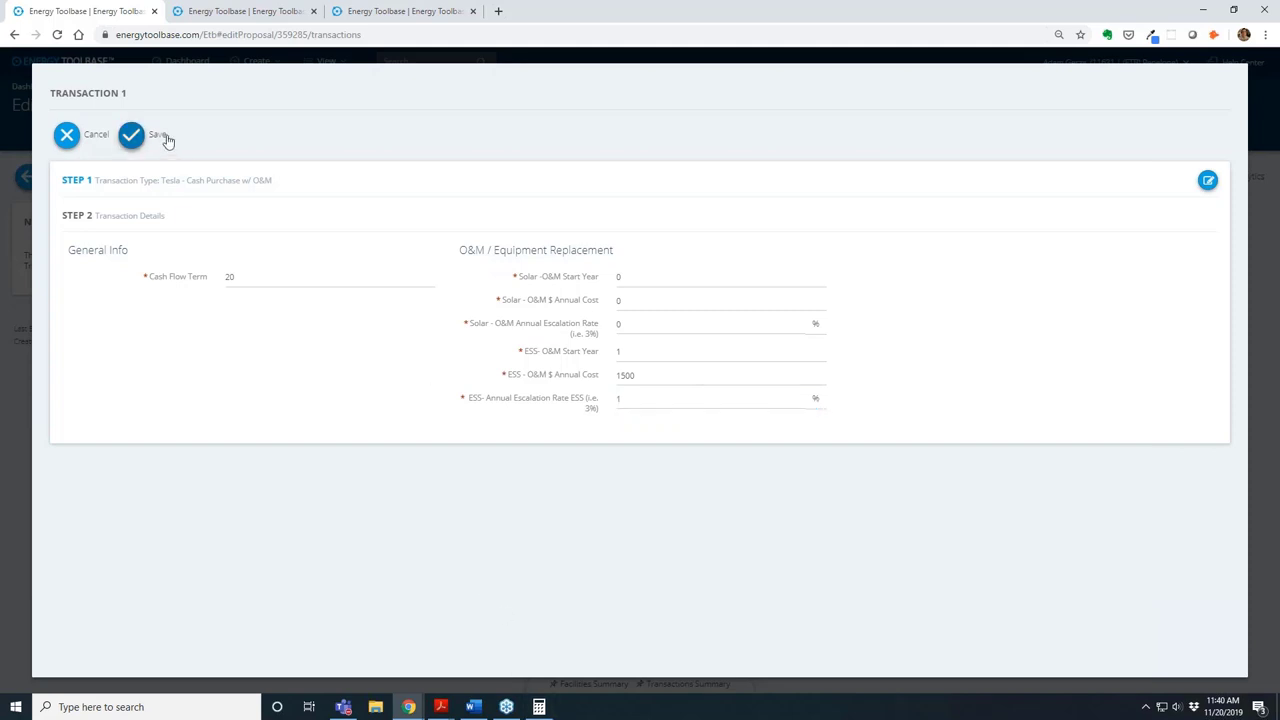
pyautogui.click(131, 134)
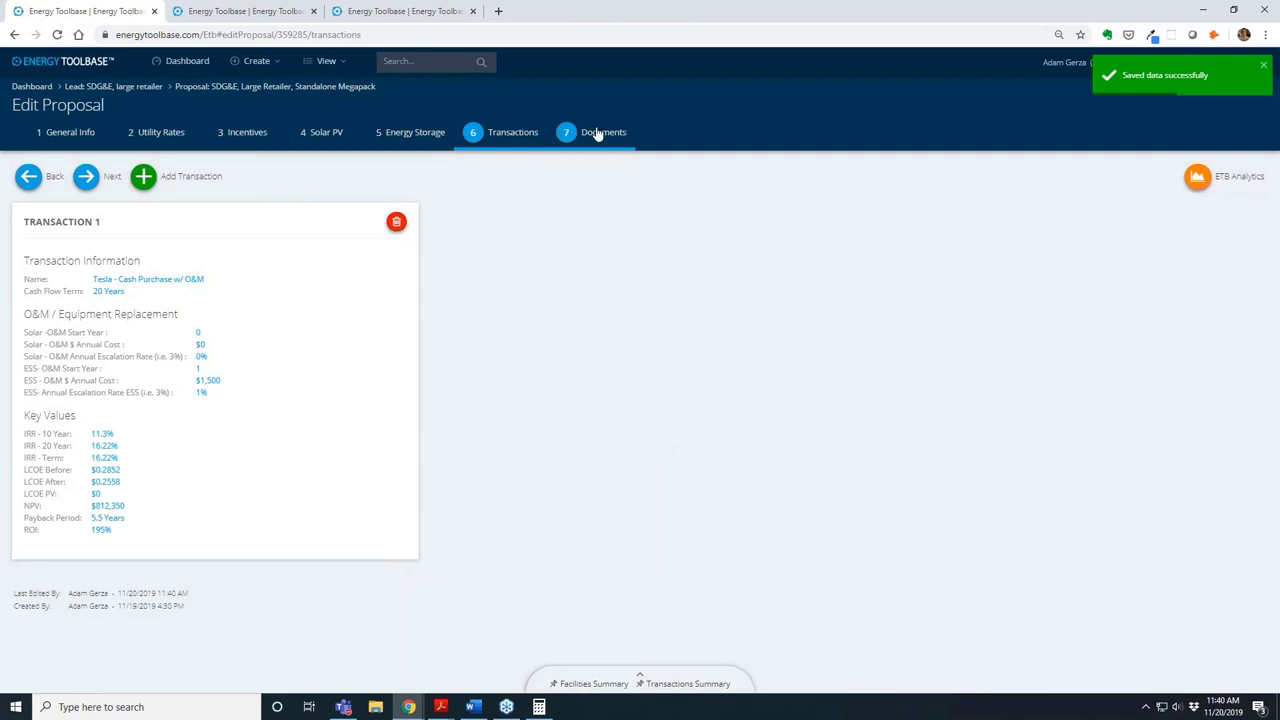
# - From Documents, view the ETB Legacy - ESS Only report at its 1 Project Summary section
pyautogui.click(597, 134)
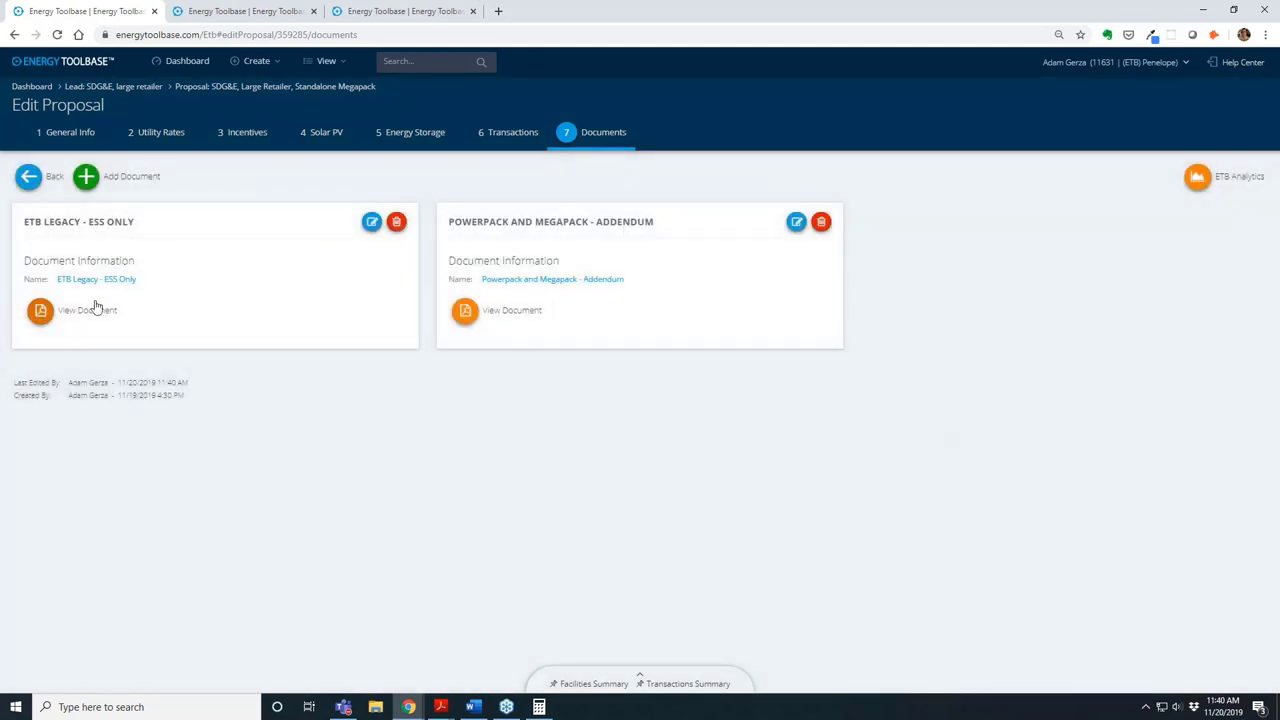
pyautogui.click(96, 306)
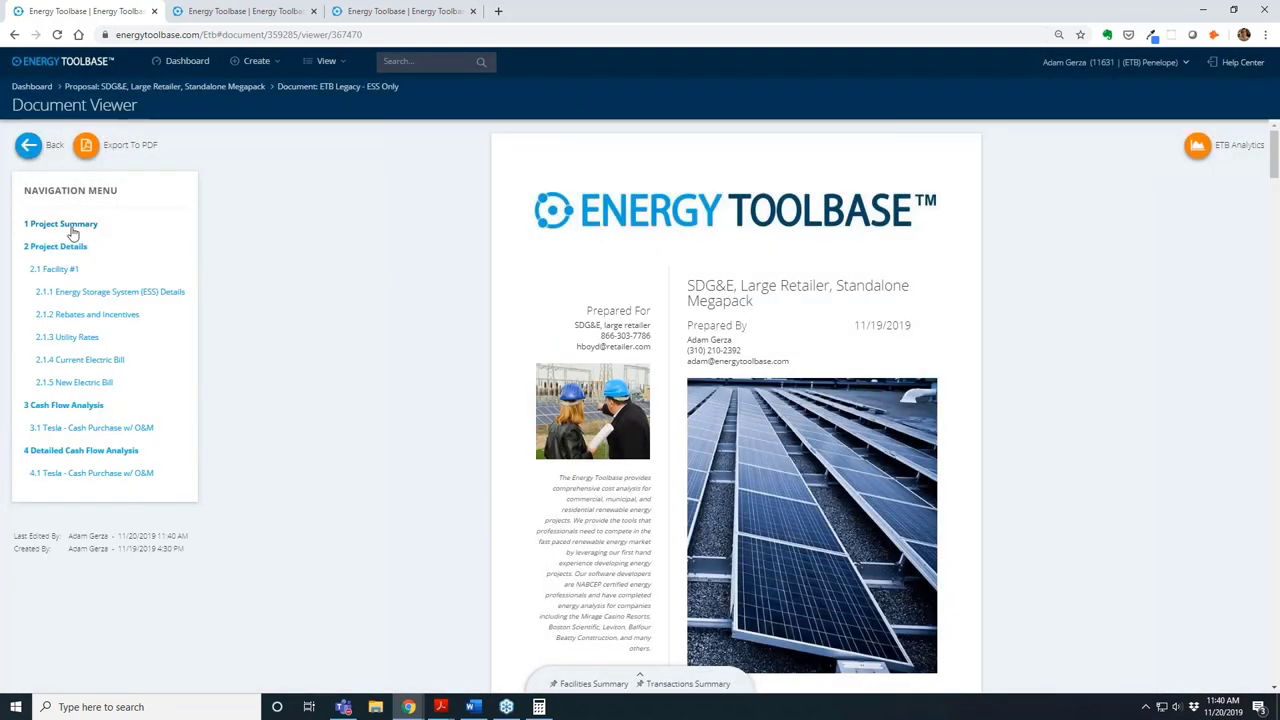
pyautogui.click(72, 231)
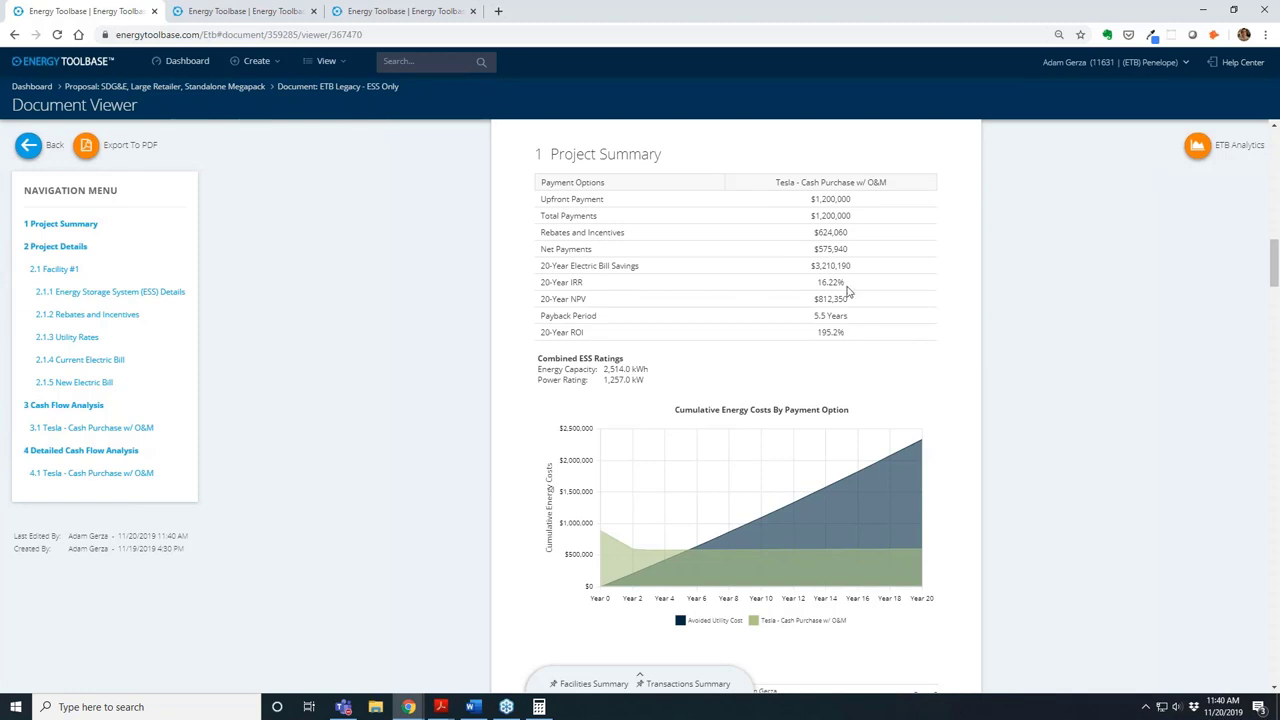
# - Show the 3.1 Tesla Cash Purchase w/ O&M cash-flow table at 100% zoom, highlighting year 1 bill savings
pyautogui.click(100, 428)
pyautogui.hotkey('ctrl', '+')
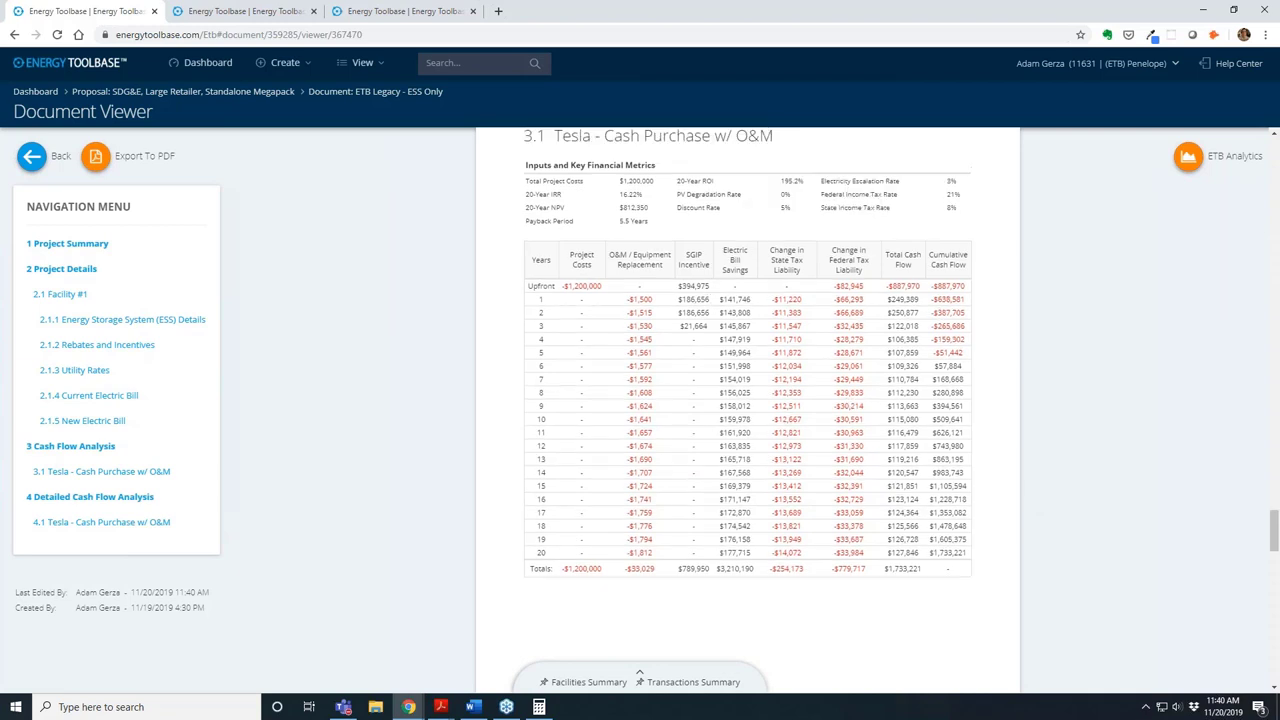
pyautogui.scroll(1, 760, 350)
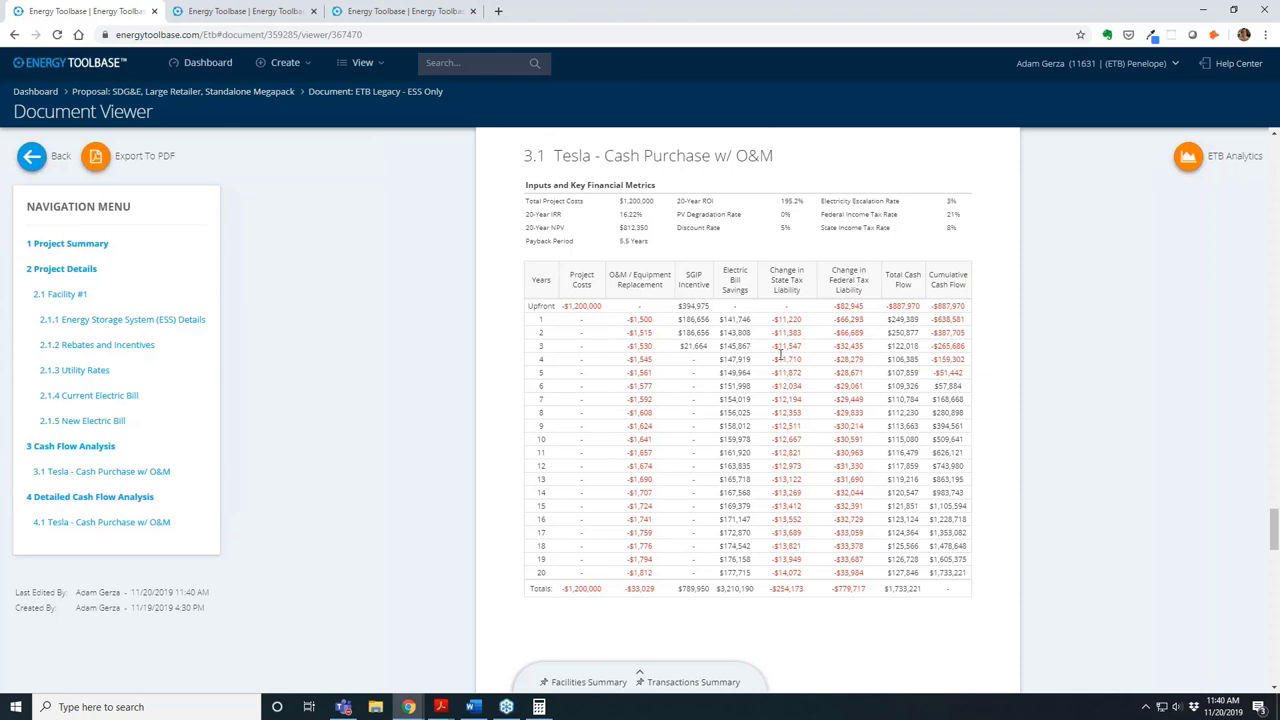
pyautogui.moveTo(755, 323); pyautogui.dragTo(719, 320)
pyautogui.click(1037, 530)
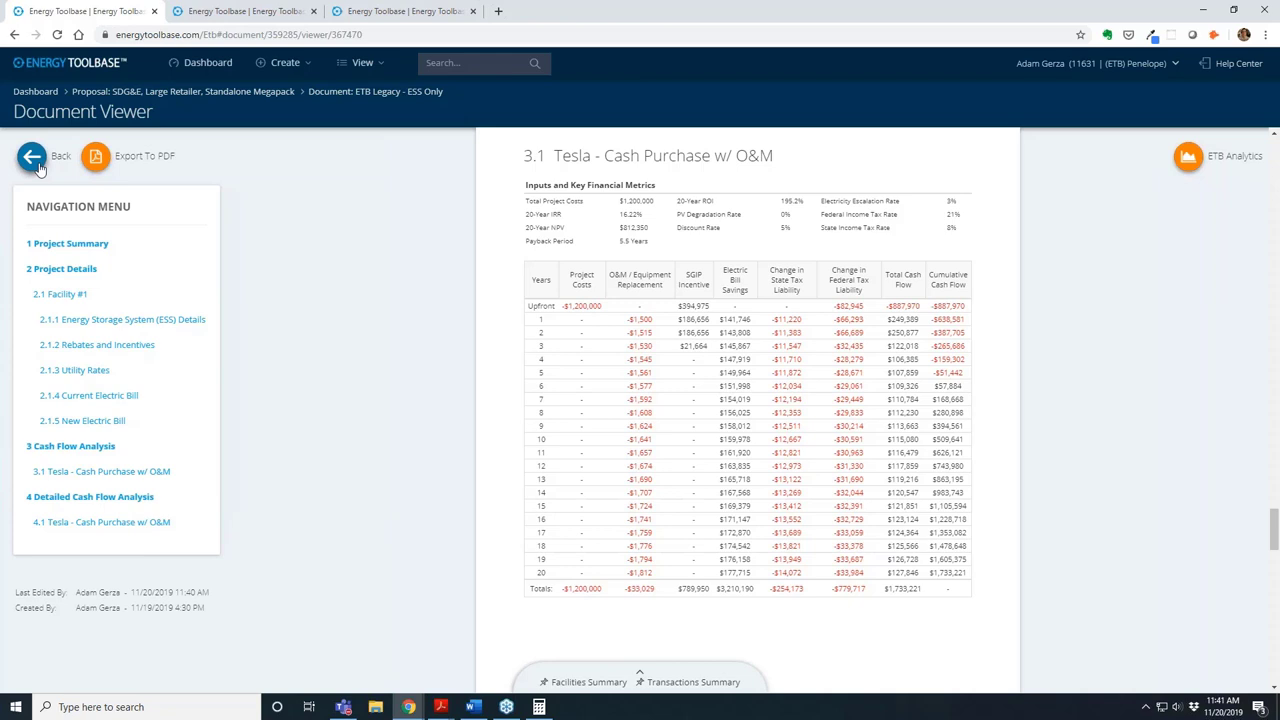
# - Back at the documents list, view the Powerpack and Megapack - Addendum zoomed out, scrolling its Applications page
pyautogui.click(33, 158)
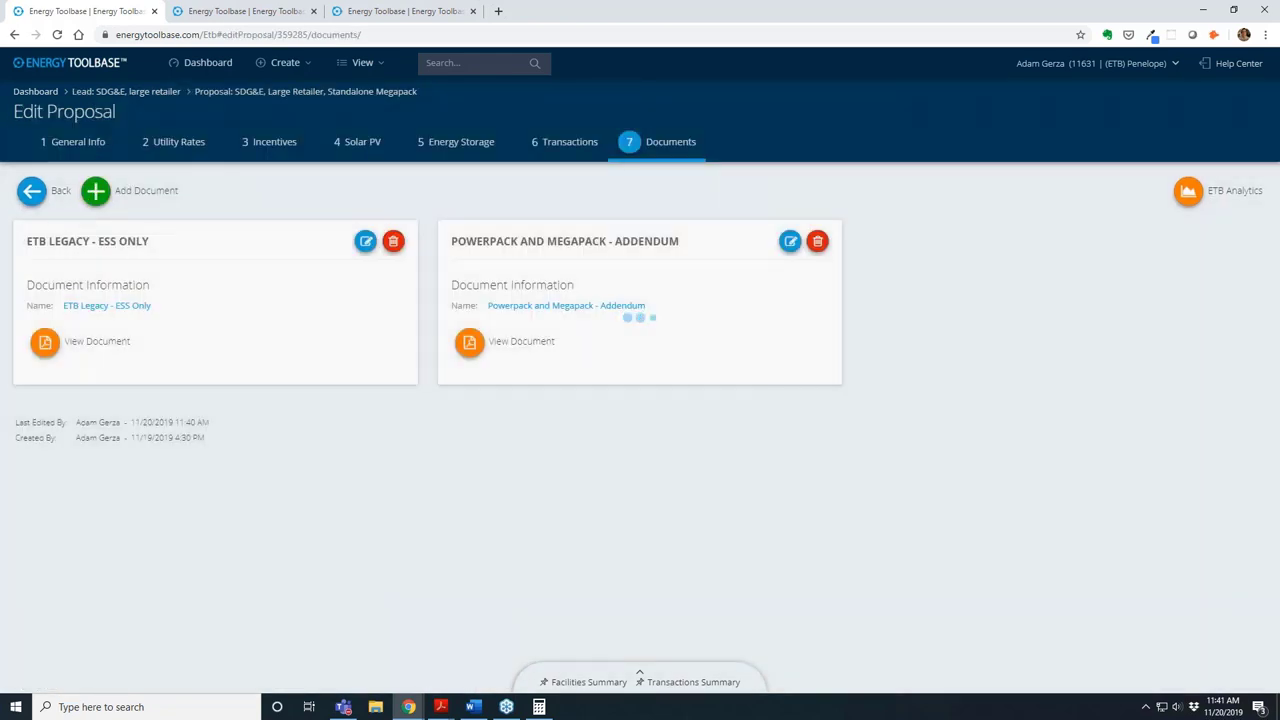
pyautogui.click(520, 343)
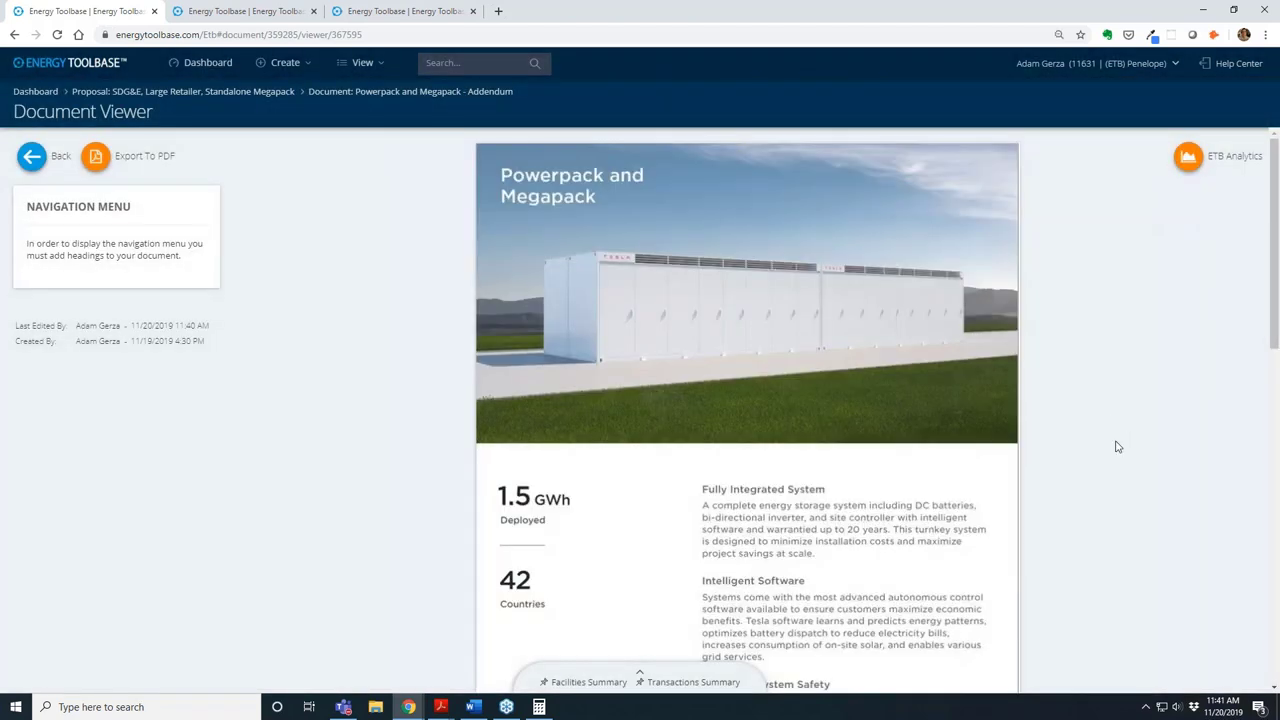
pyautogui.hotkey('ctrl', '-')
pyautogui.scroll(-1, 1154, 457)
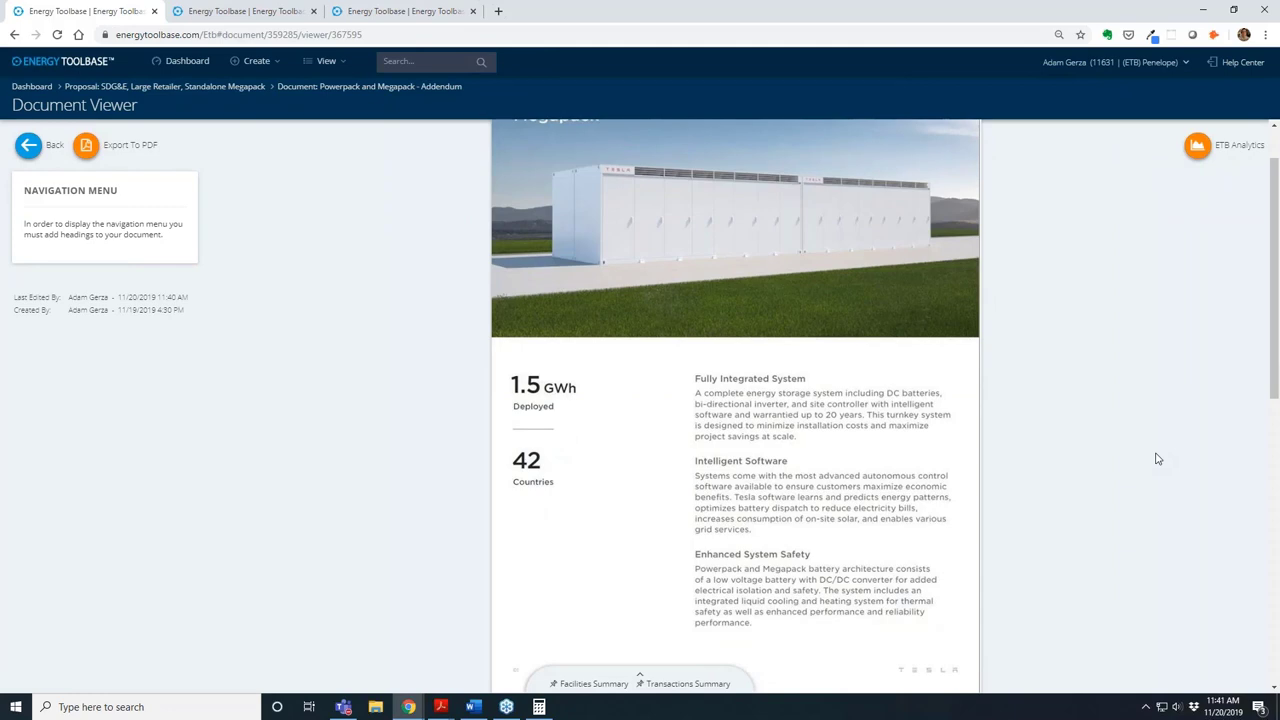
pyautogui.scroll(-5, 1156, 458)
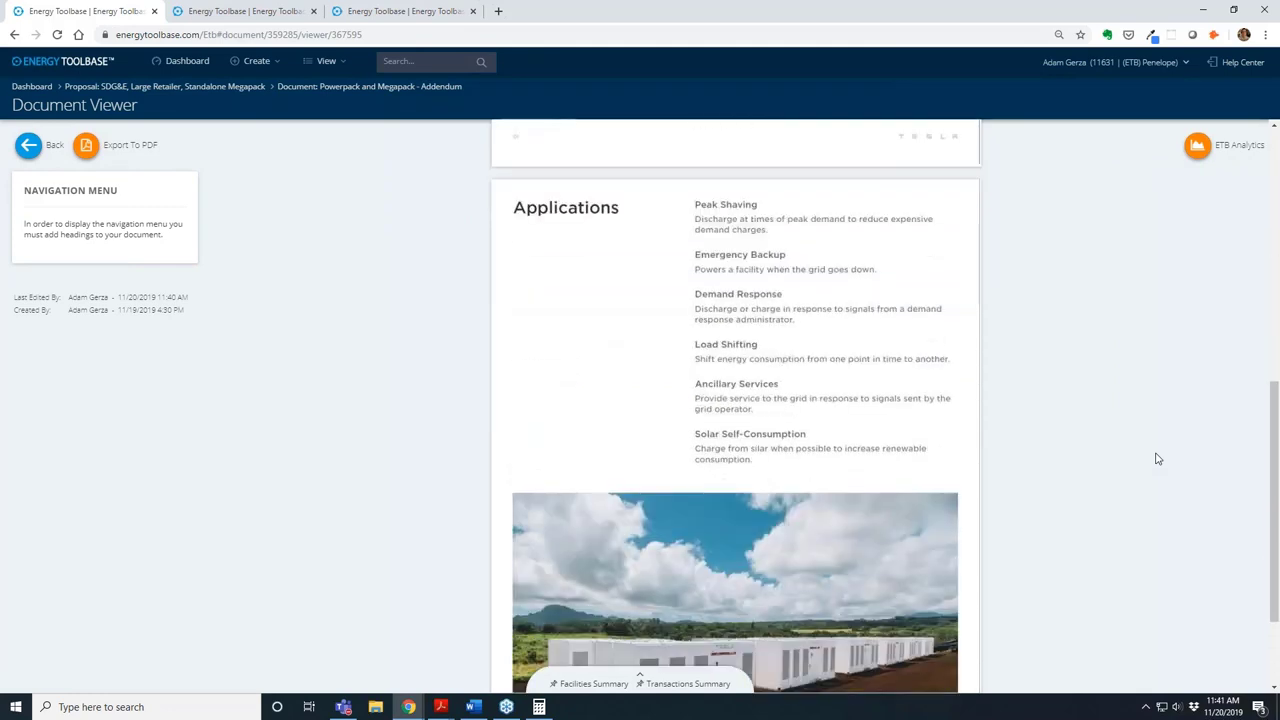
pyautogui.scroll(-2, 1157, 458)
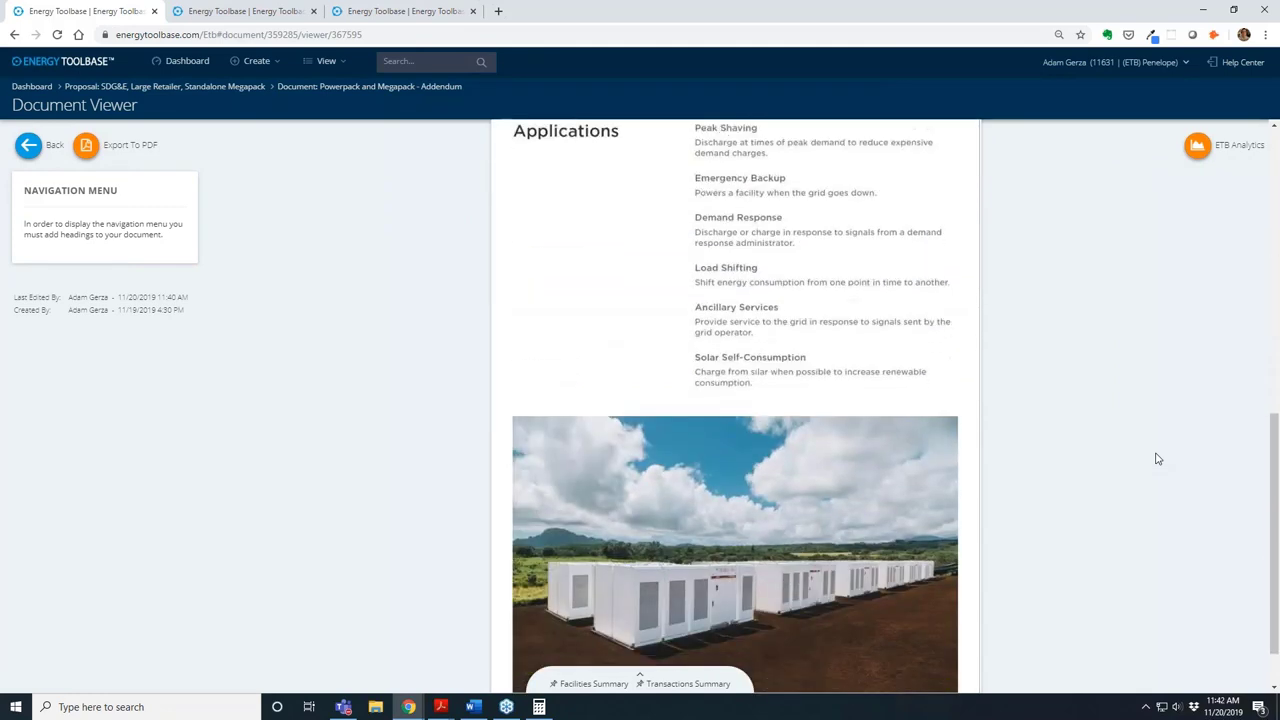
pyautogui.scroll(2, 1158, 465)
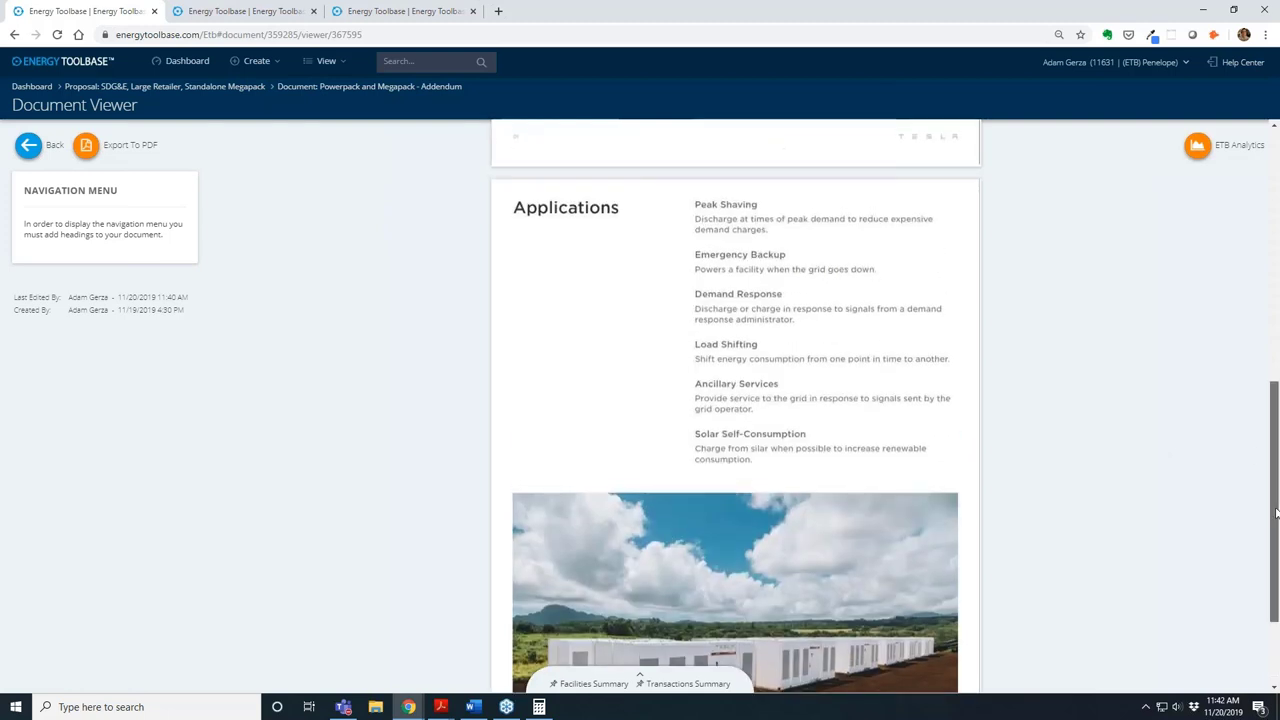
pyautogui.scroll(6, 1275, 513)
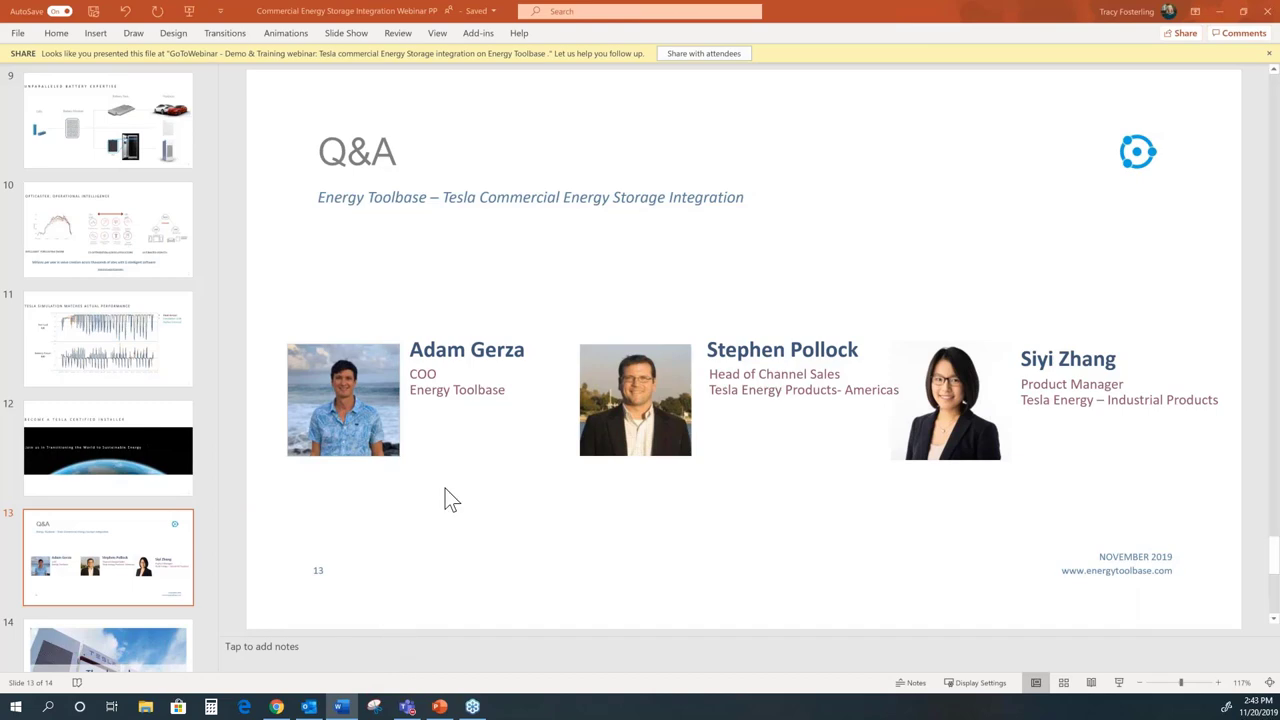
# - Bring the Chrome window with the PG&E new 'B' rates article to the front
pyautogui.click(277, 708)
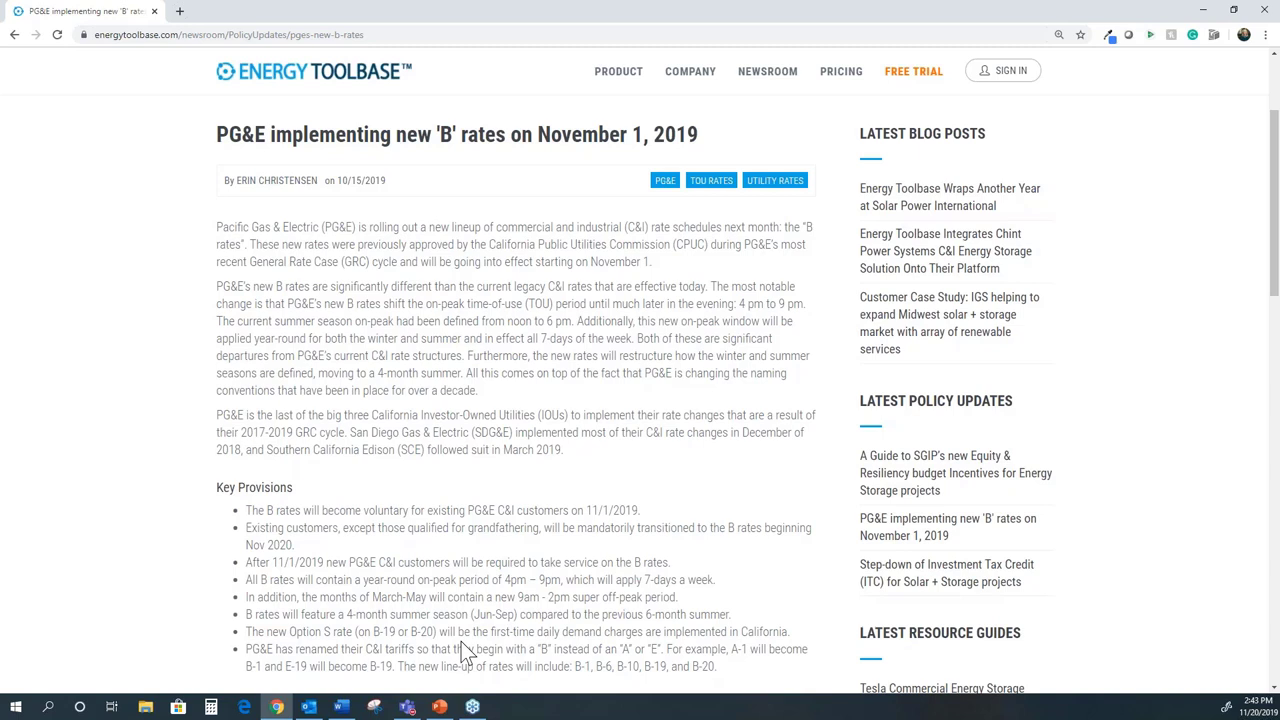
# - Return from the browser to the PowerPoint deck's slide 13 Q&A
pyautogui.click(341, 707)
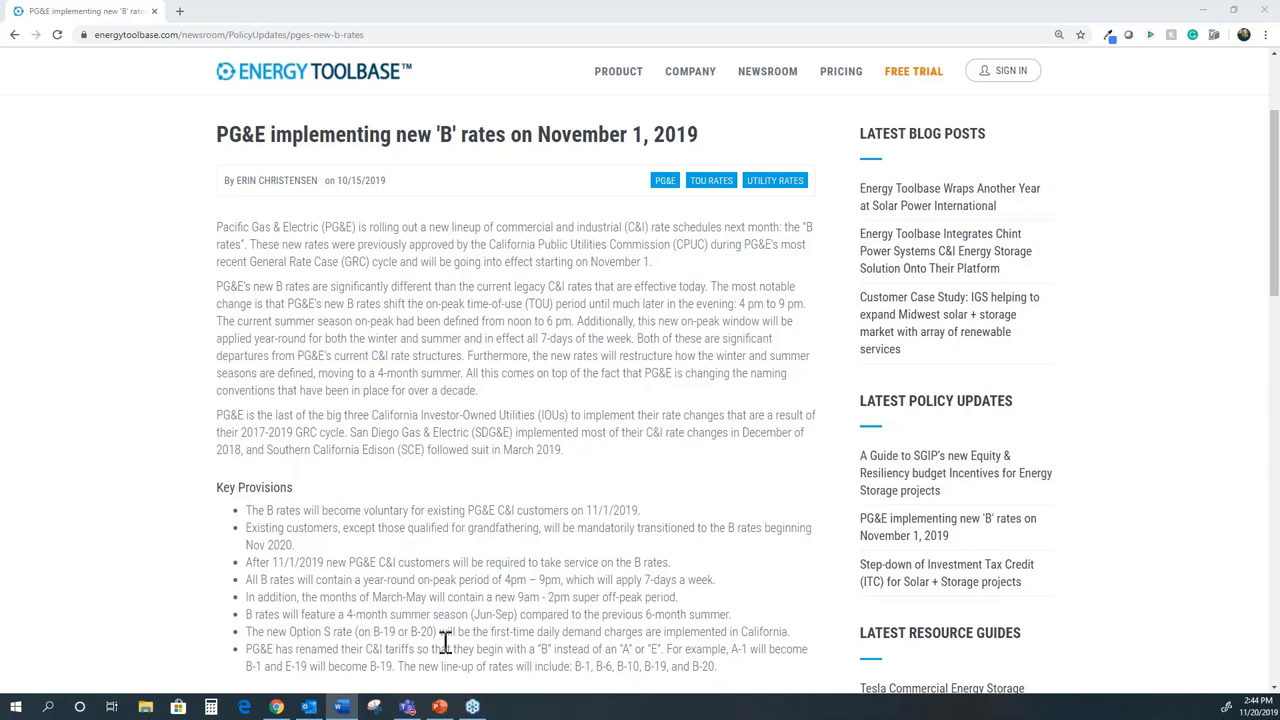
pyautogui.moveTo(440, 704)
pyautogui.click(438, 714)
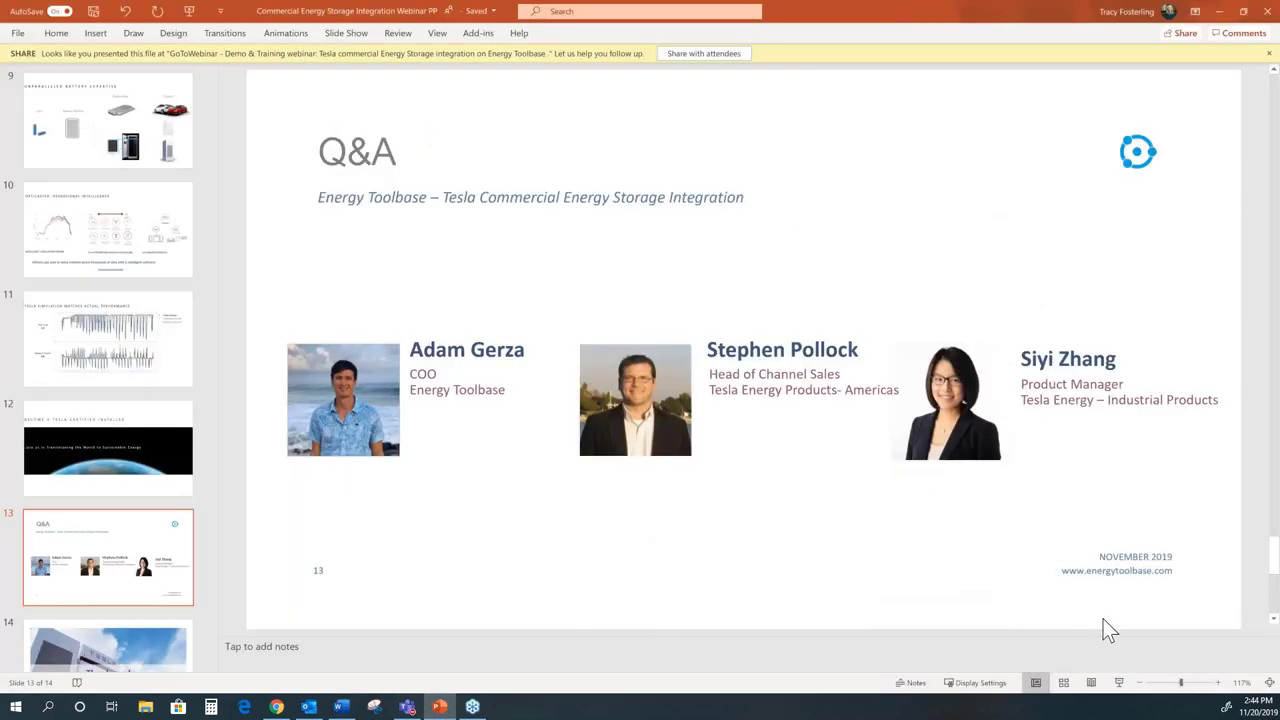
pyautogui.click(1120, 682)
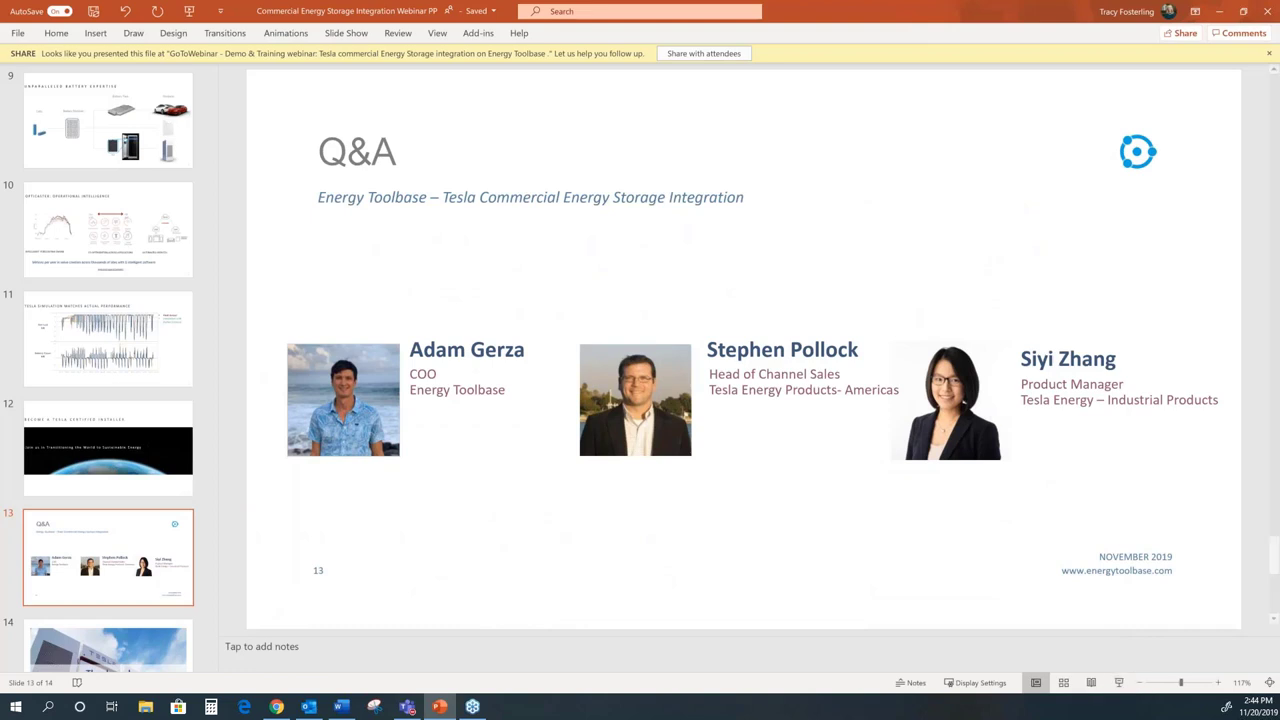